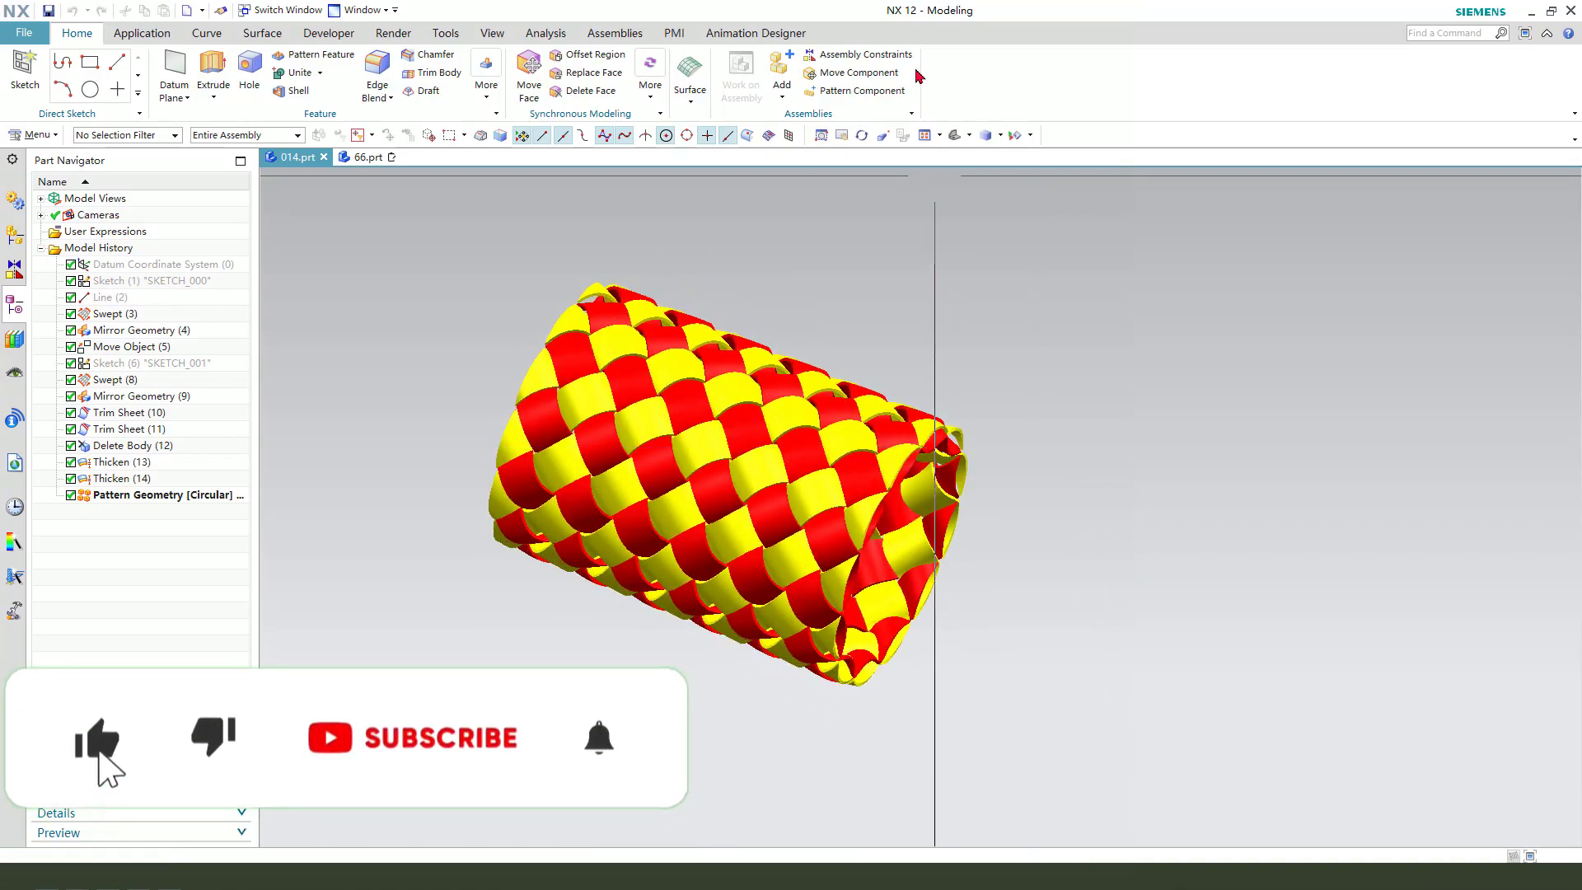
# Switch to the empty 66.prt part and start an extrusion sketch on a datum plane.
pyautogui.moveTo(953, 576)
pyautogui.mouseDown(button='middle')
pyautogui.moveTo(1133, 483)
pyautogui.moveTo(1124, 364)
pyautogui.moveTo(976, 491)
pyautogui.moveTo(911, 416)
pyautogui.moveTo(619, 420)
pyautogui.mouseUp(button='middle')
pyautogui.moveTo(960, 558)
pyautogui.mouseDown(button='middle')
pyautogui.moveTo(1070, 590)
pyautogui.moveTo(989, 699)
pyautogui.moveTo(958, 657)
pyautogui.moveTo(459, 396)
pyautogui.mouseUp(button='middle')
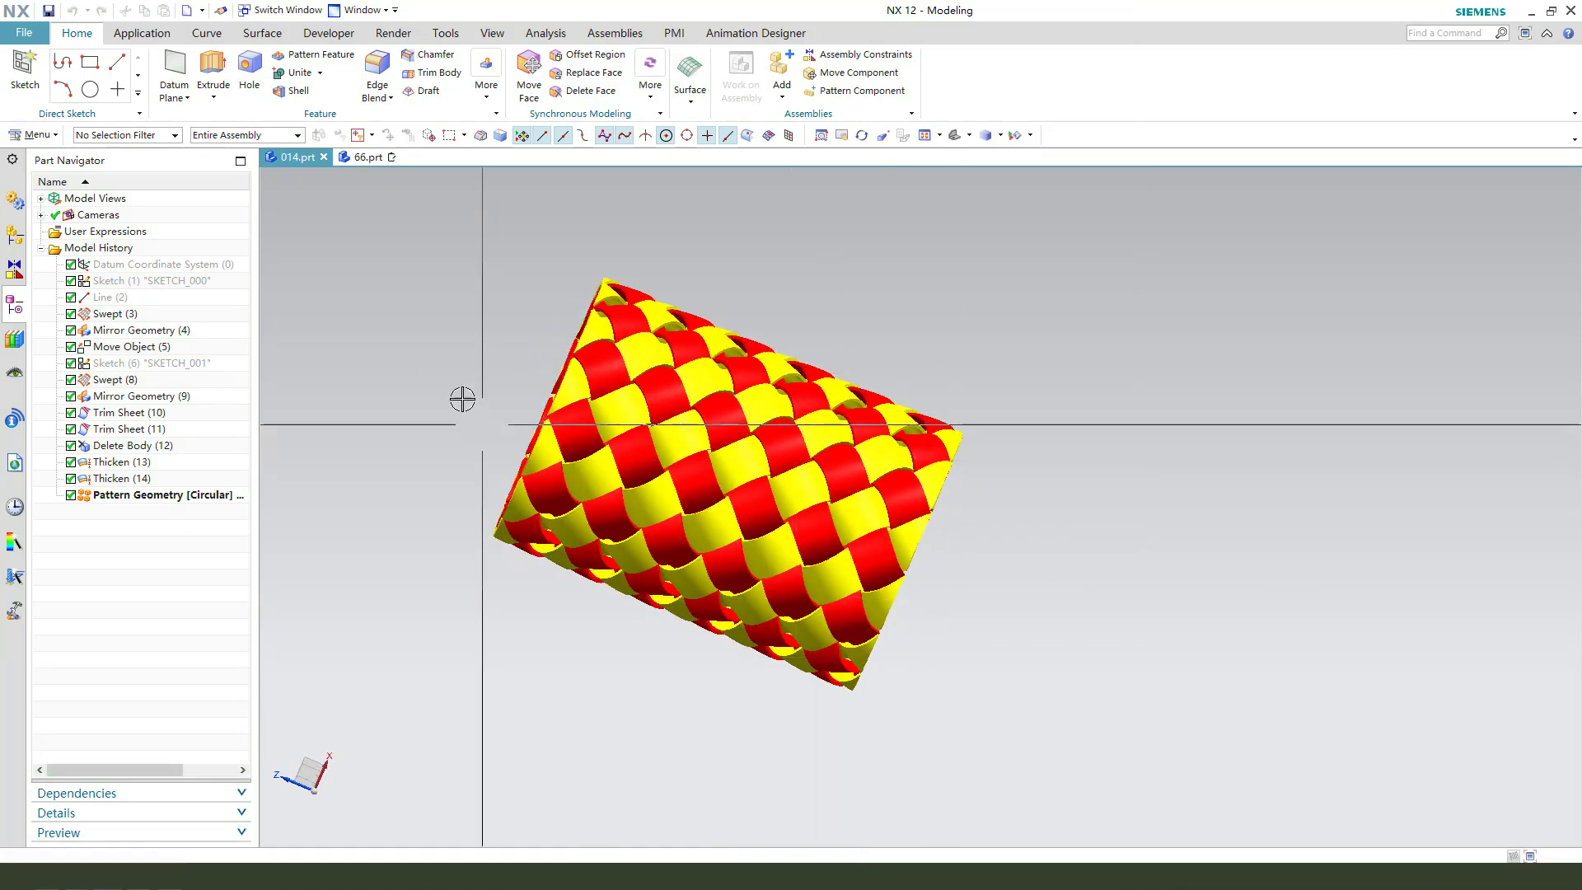
pyautogui.click(368, 158)
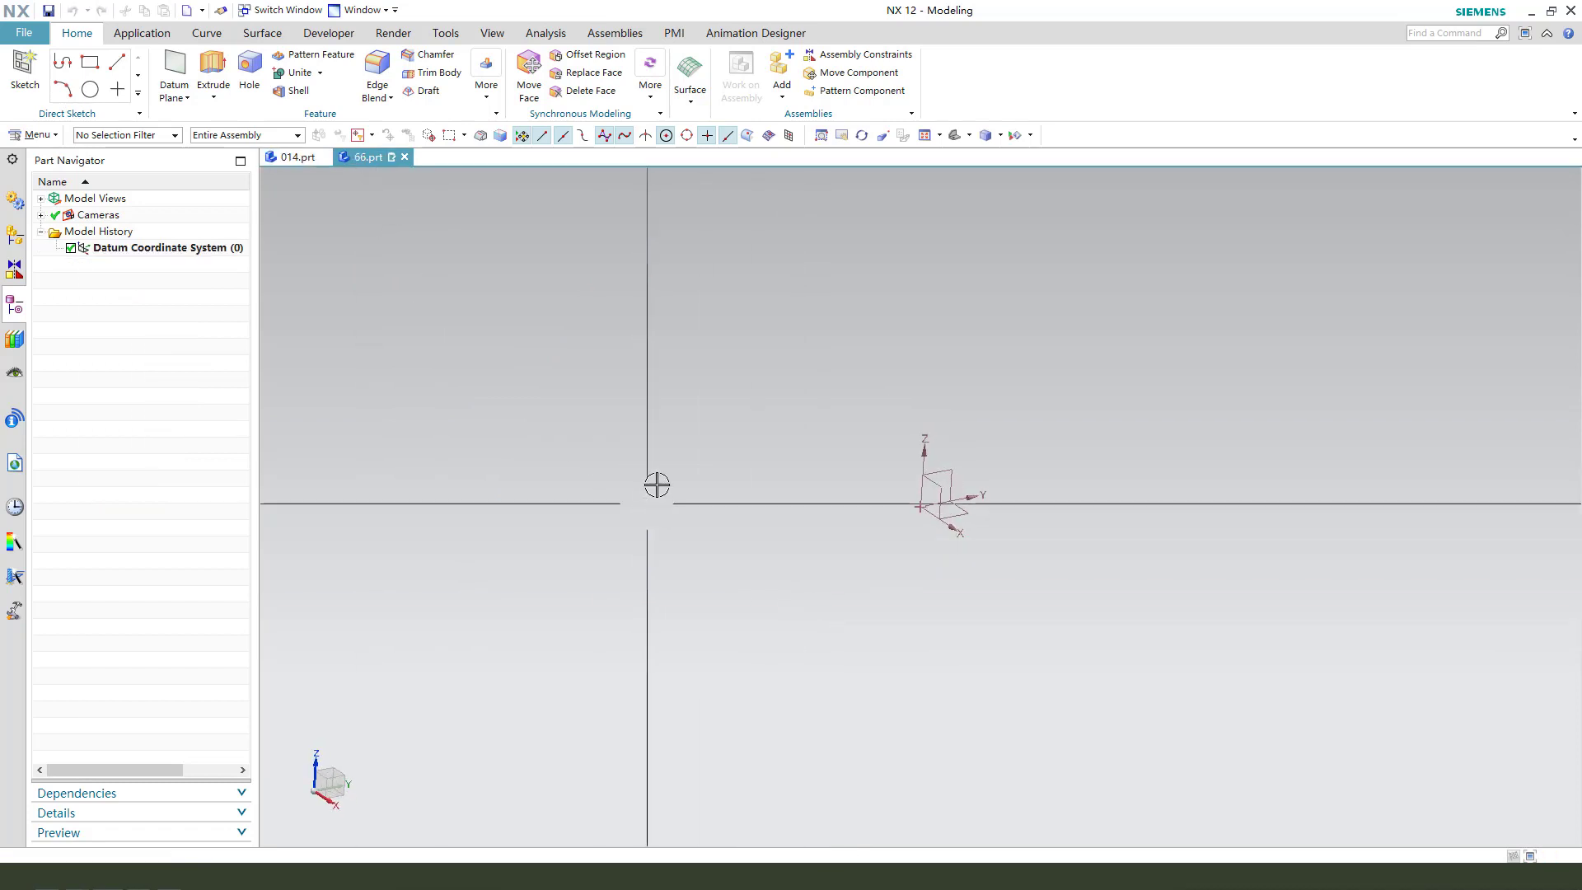
pyautogui.click(214, 65)
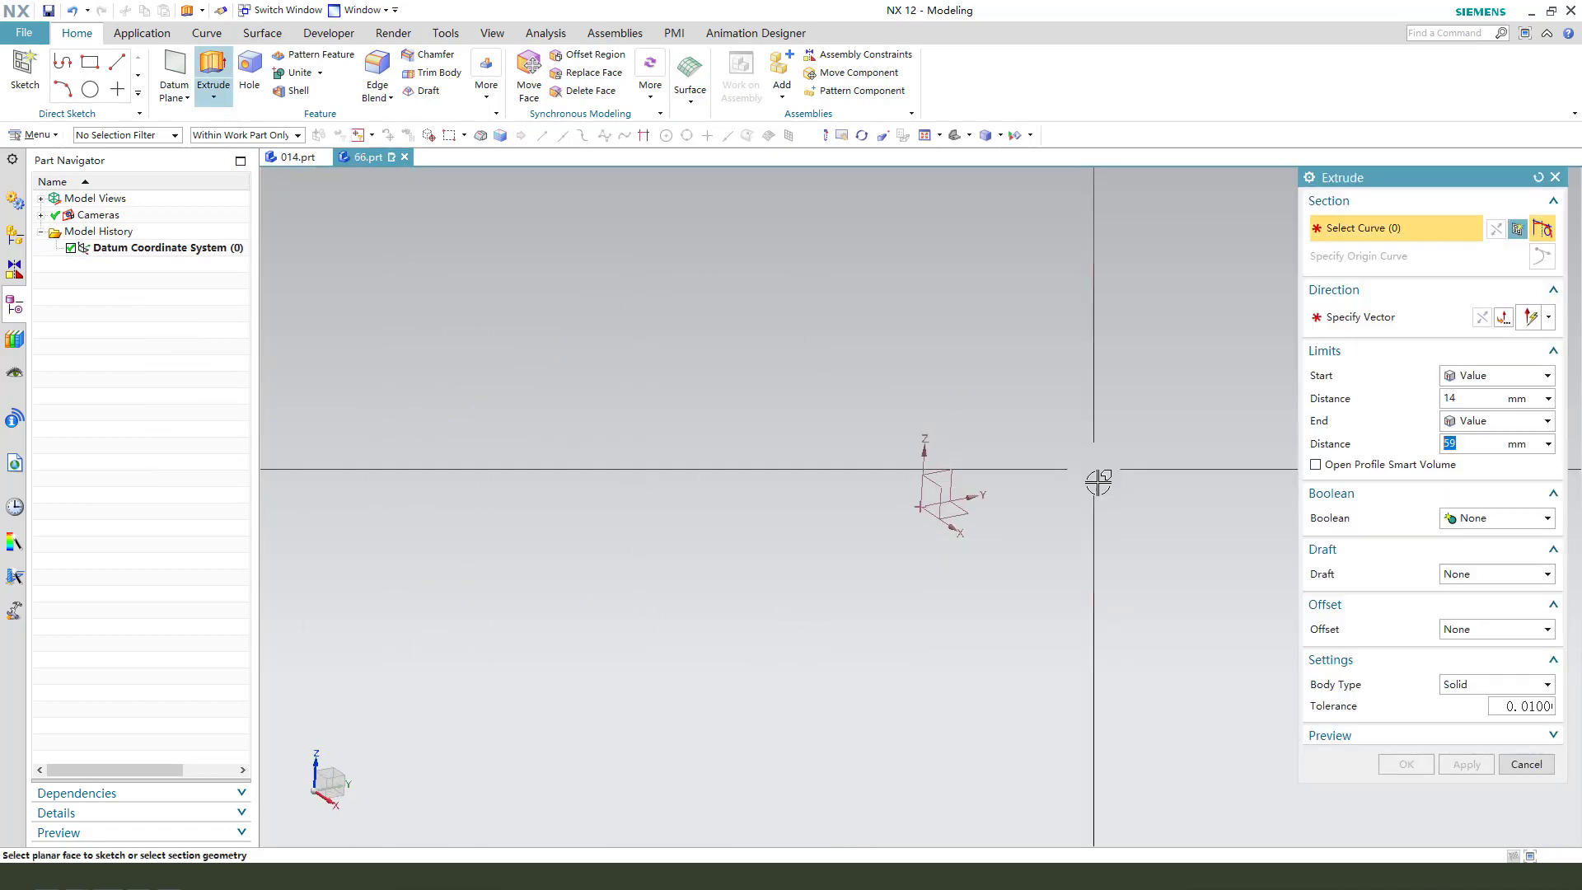
pyautogui.moveTo(1052, 569); pyautogui.dragTo(1086, 639, button='middle')
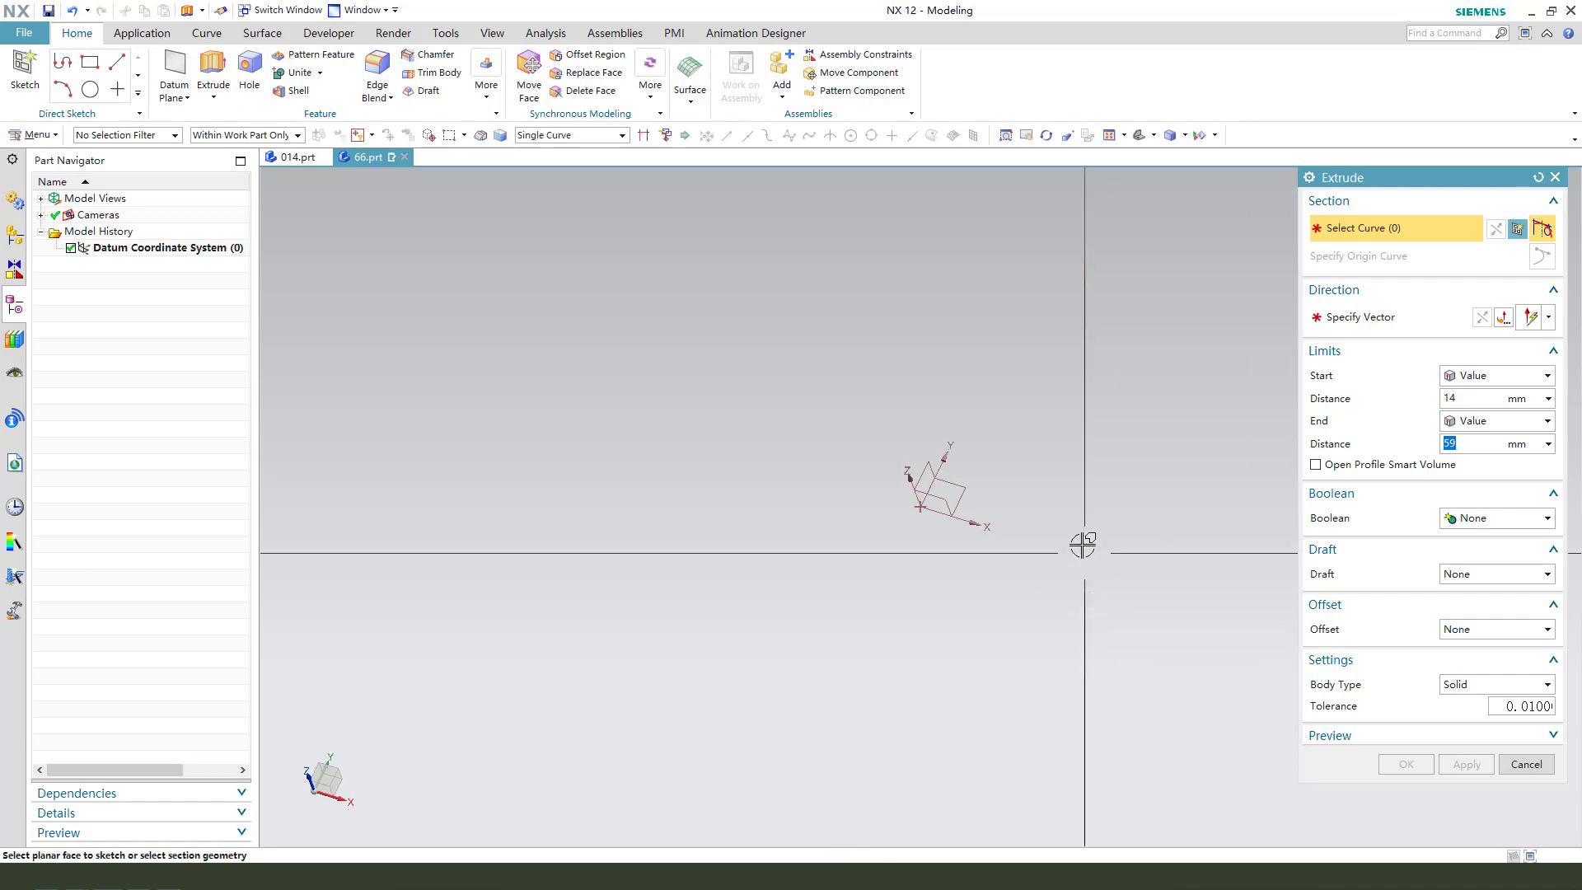
pyautogui.click(975, 475)
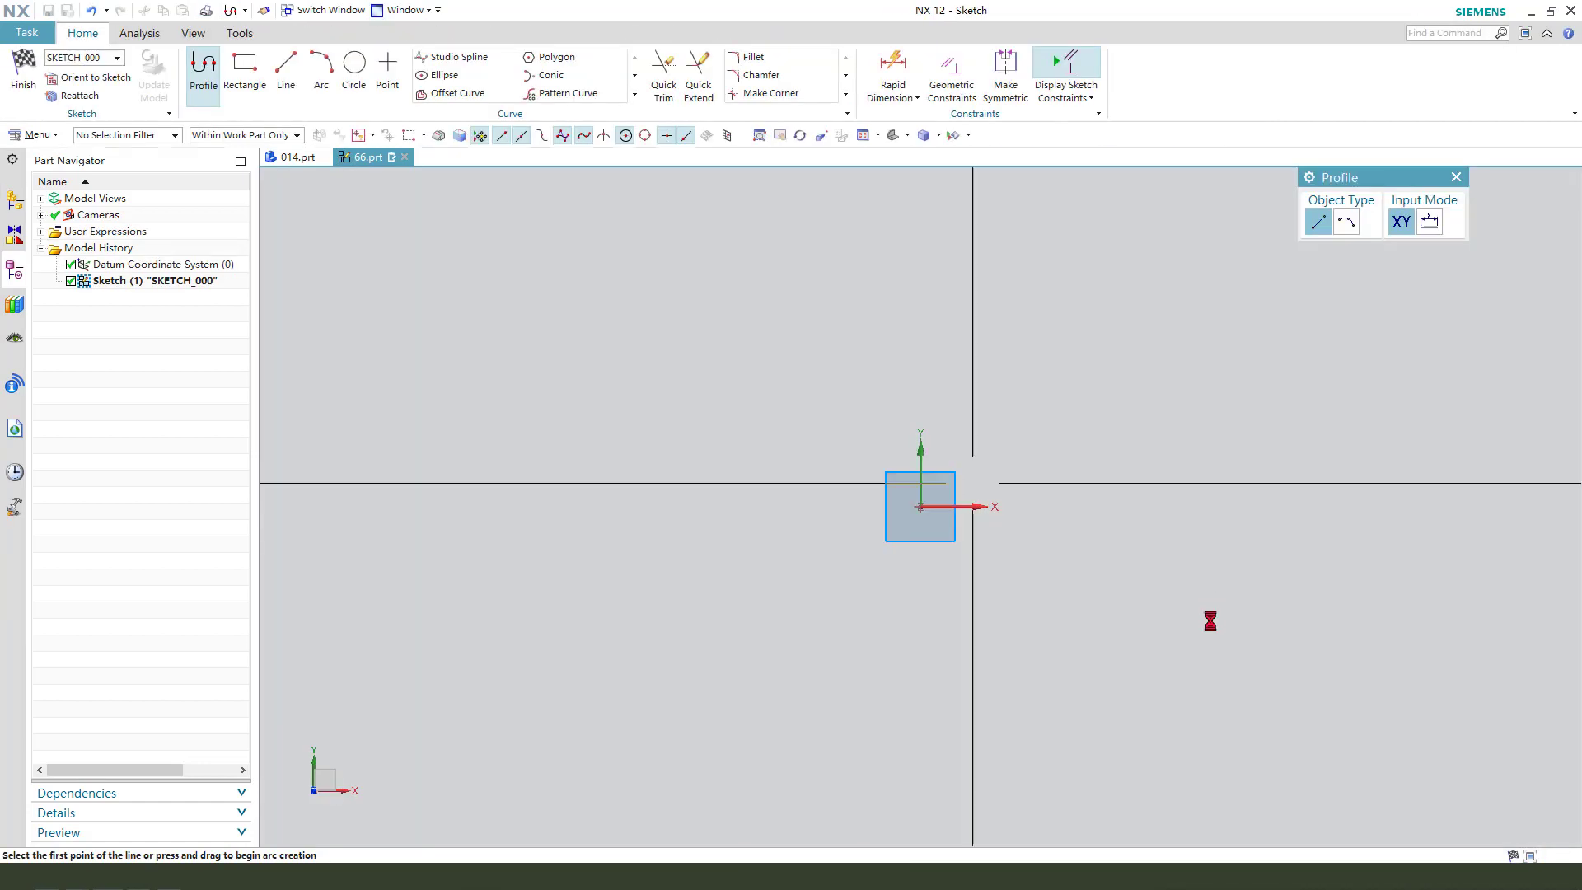
# Draw a circle with its centre constrained onto the vertical axis.
pyautogui.click(355, 72)
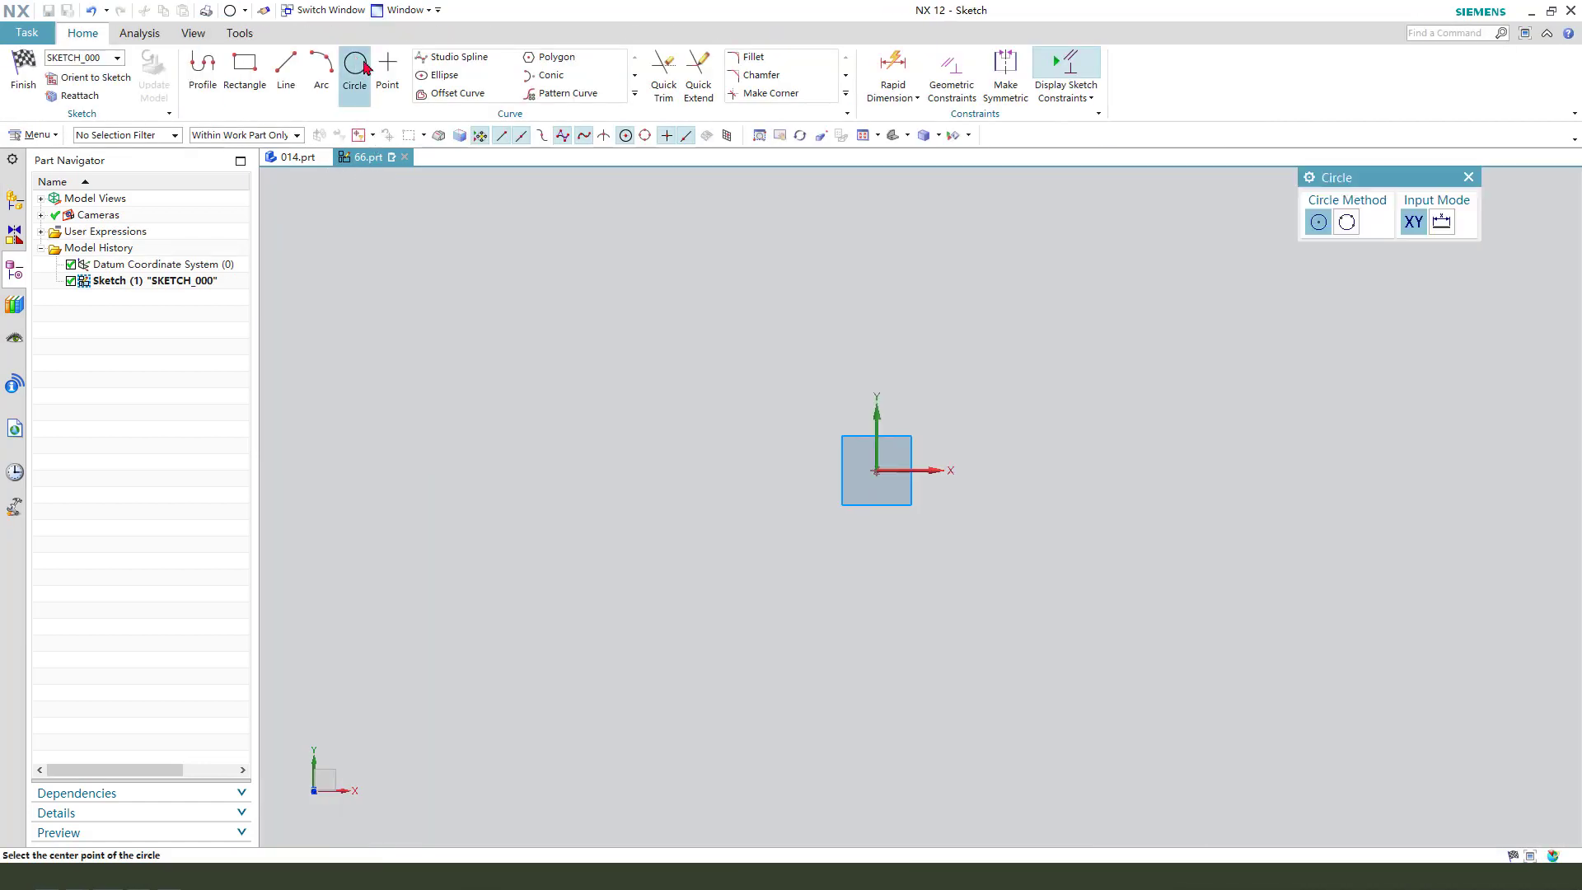
pyautogui.click(874, 313)
pyautogui.click(913, 350)
pyautogui.press('Escape')
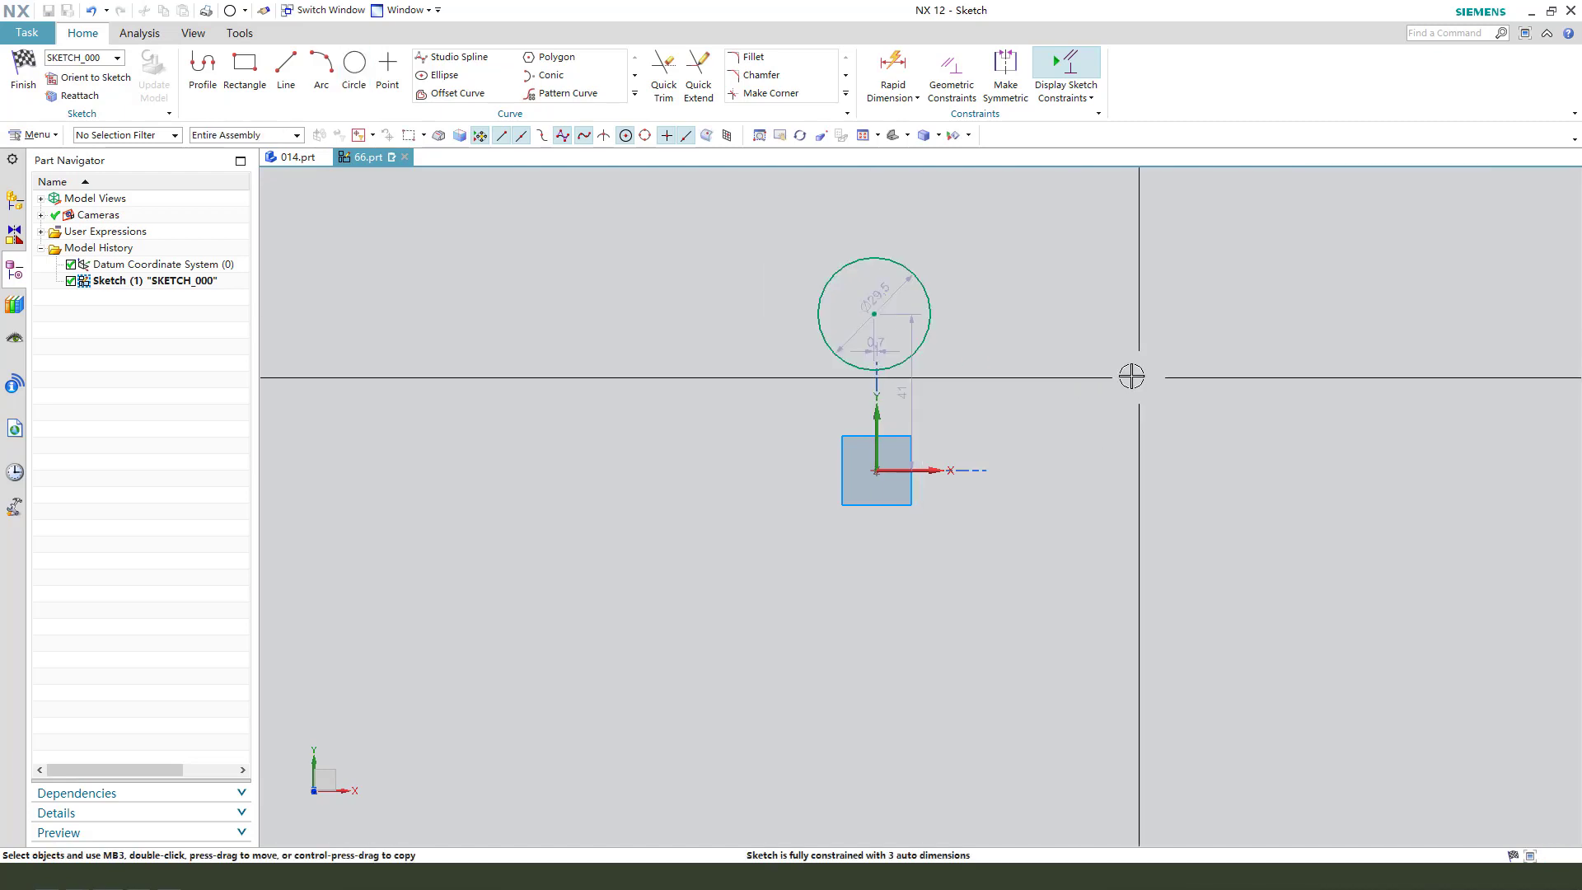
pyautogui.scroll(1, 953, 392)
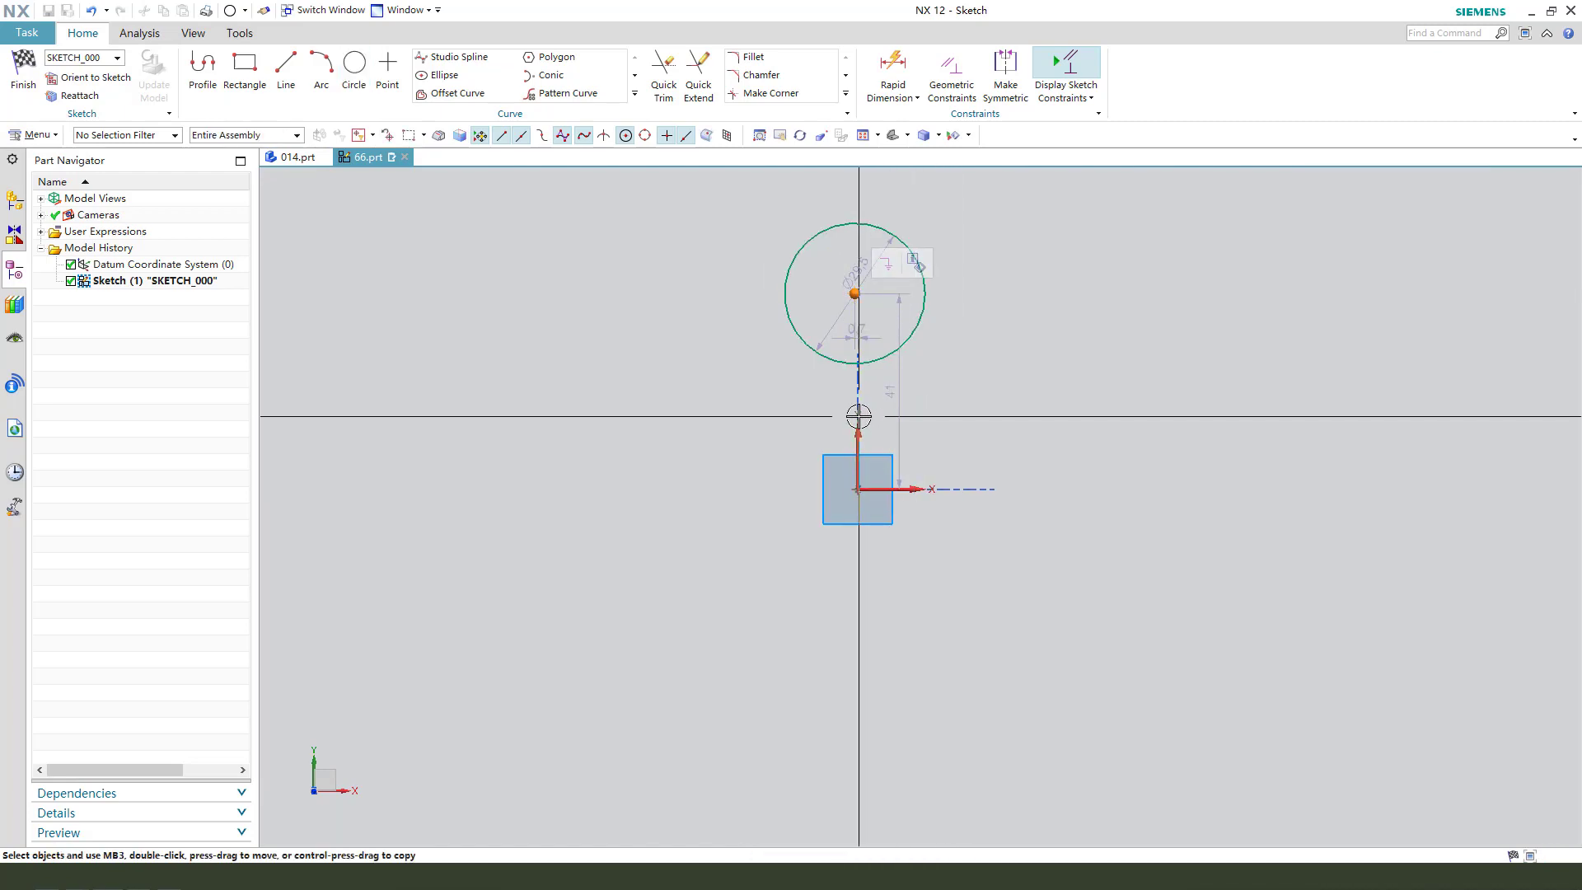
pyautogui.click(927, 402)
# Dimension the circle 60 mm above the origin with a 60 mm diameter.
pyautogui.doubleClick(895, 395)
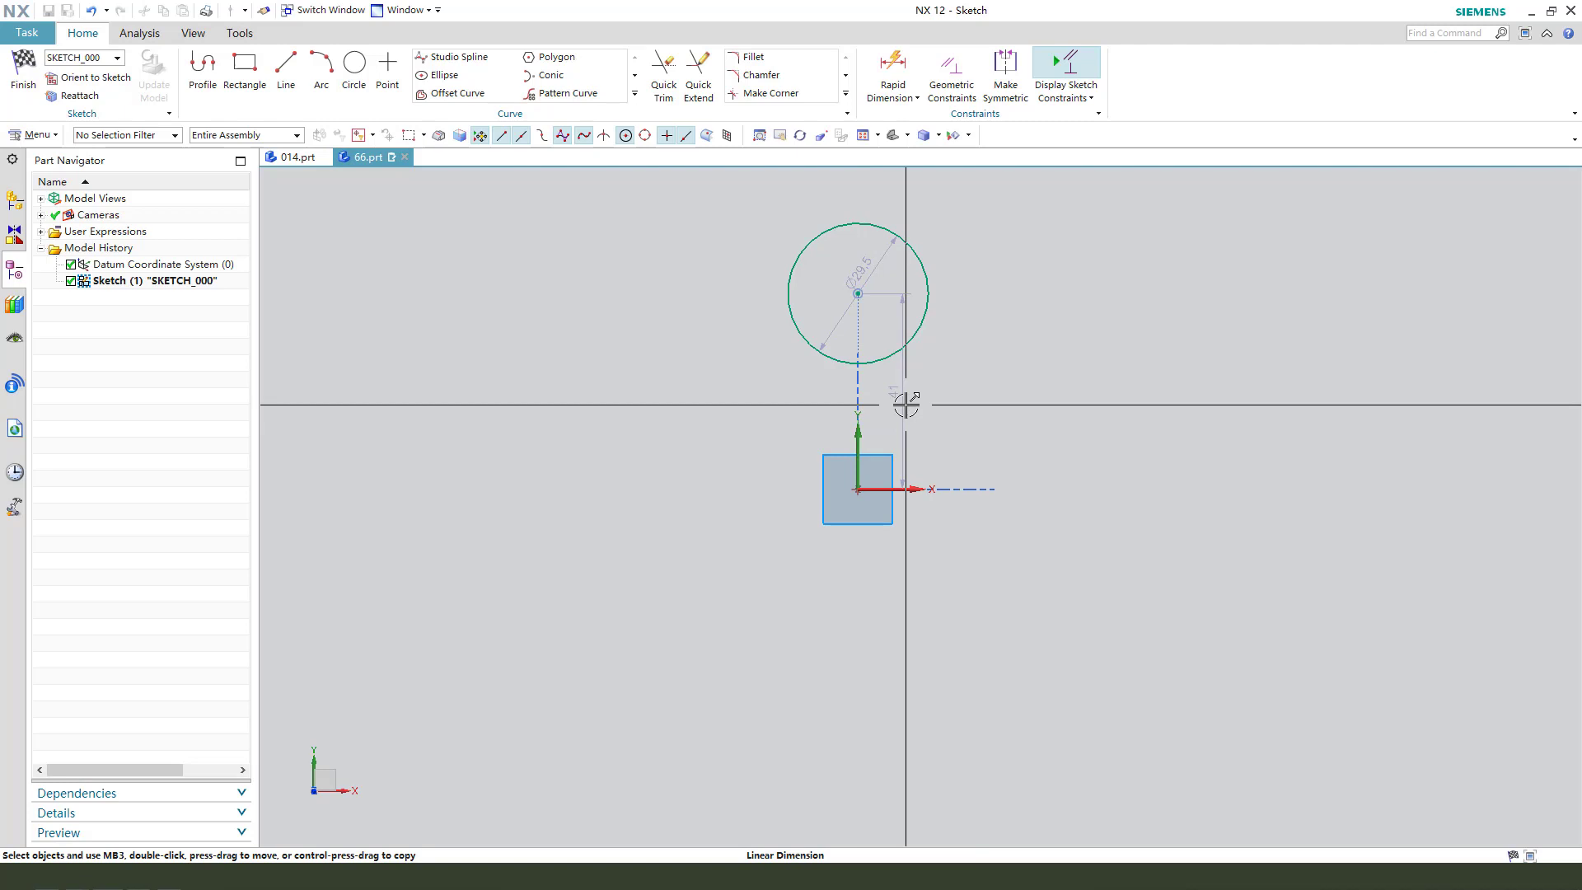
pyautogui.click(1049, 388)
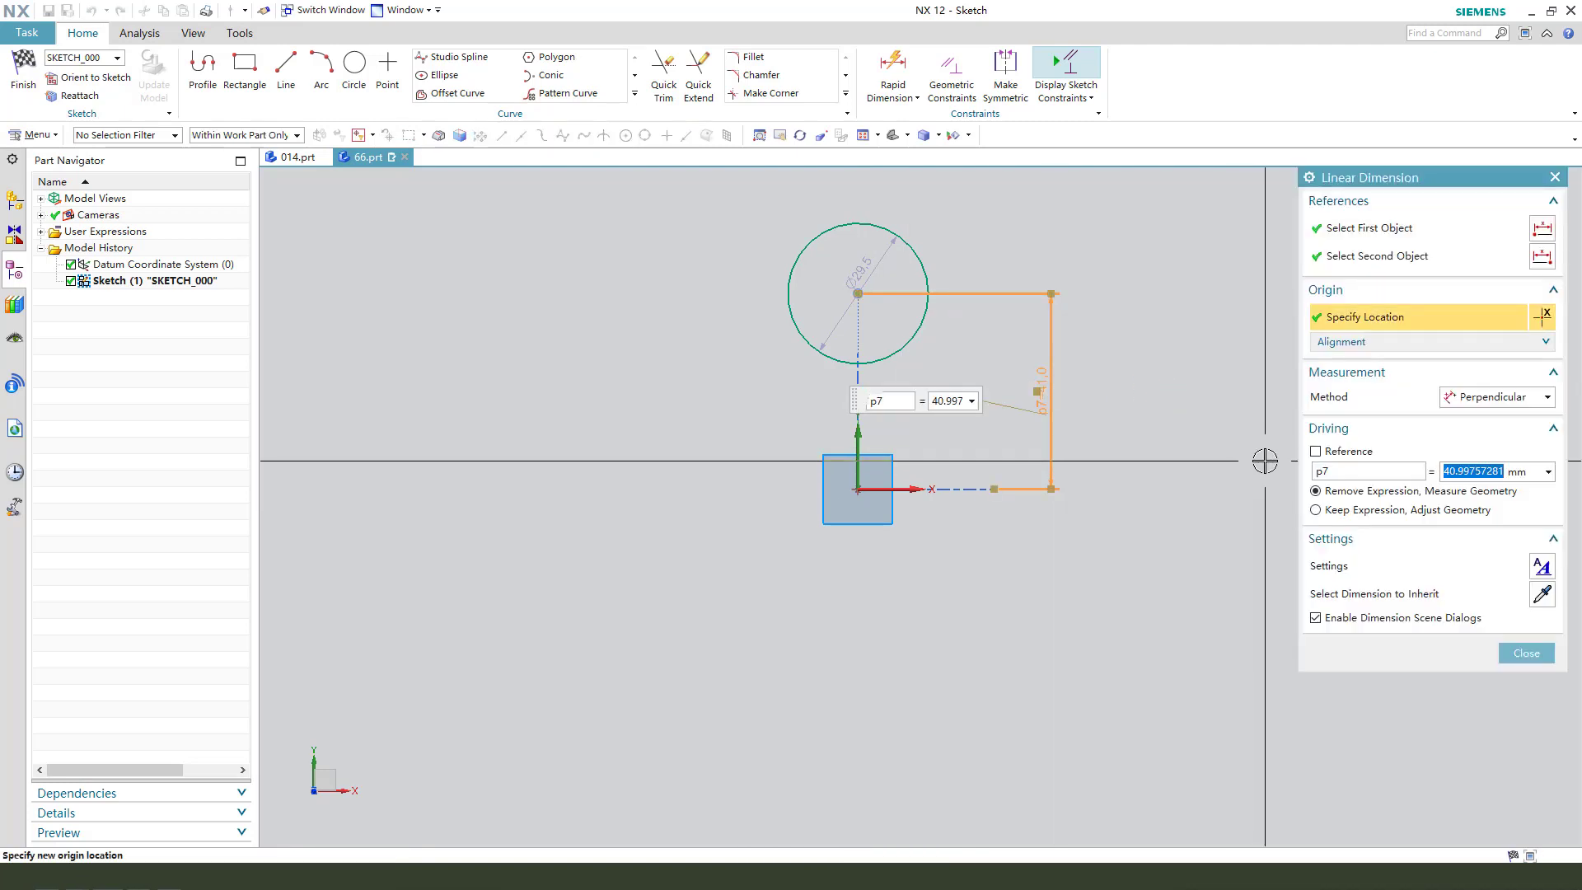
pyautogui.write('60')
pyautogui.press('Return')
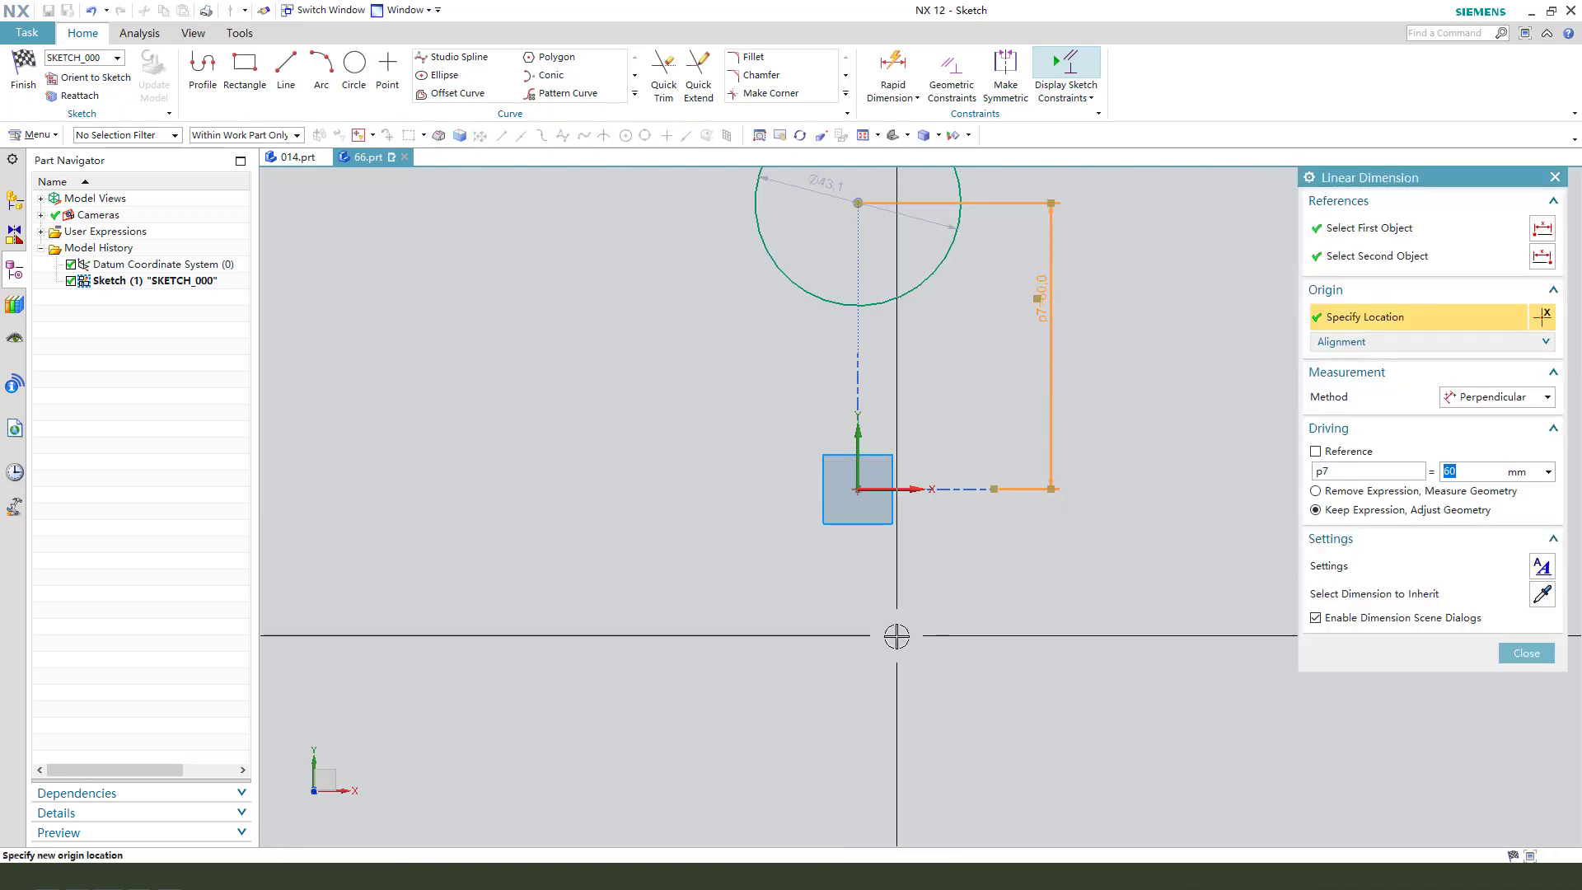
pyautogui.middleClick(896, 635)
pyautogui.scroll(-2, 896, 636)
pyautogui.click(953, 293)
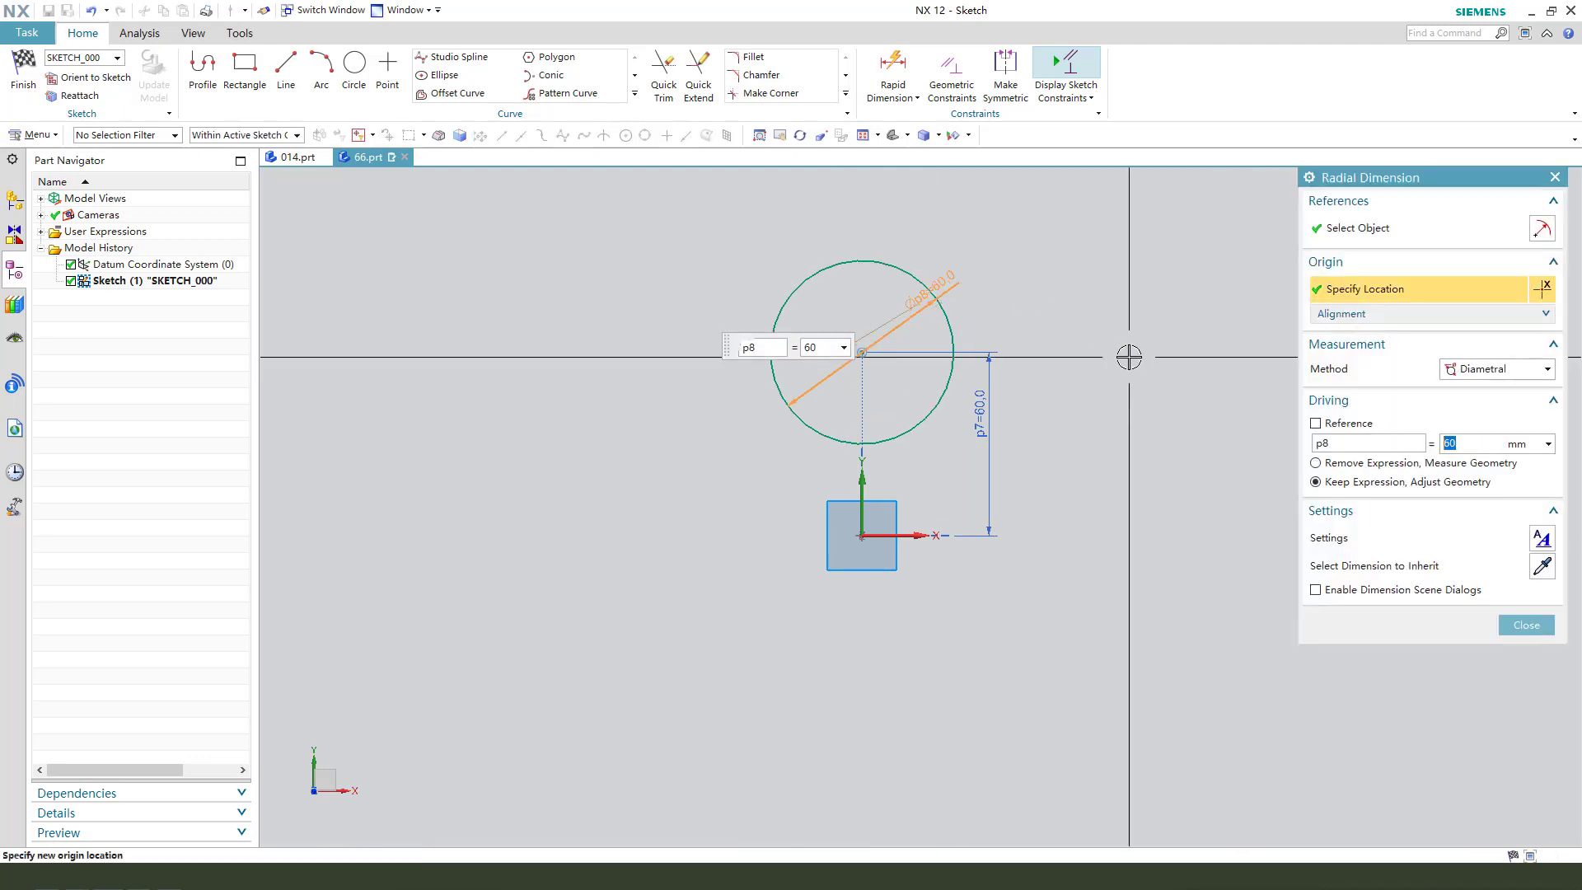
pyautogui.press('Return')
pyautogui.middleClick(1013, 346)
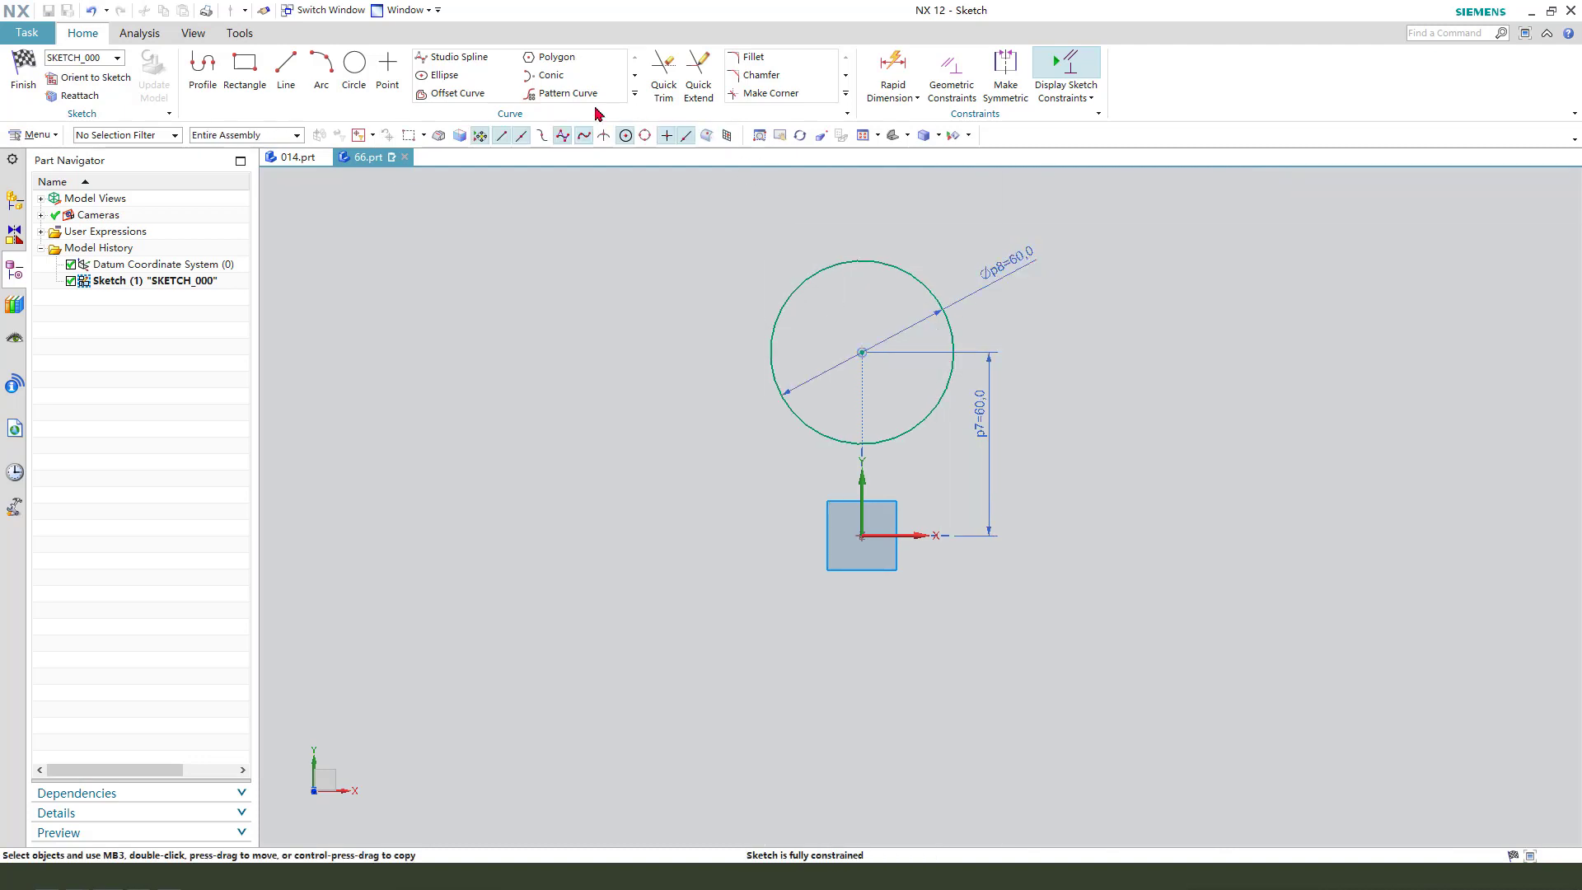
# Pattern the circle circularly about the sketch origin into six touching 60 mm circles.
pyautogui.click(568, 93)
pyautogui.click(929, 287)
pyautogui.click(1428, 337)
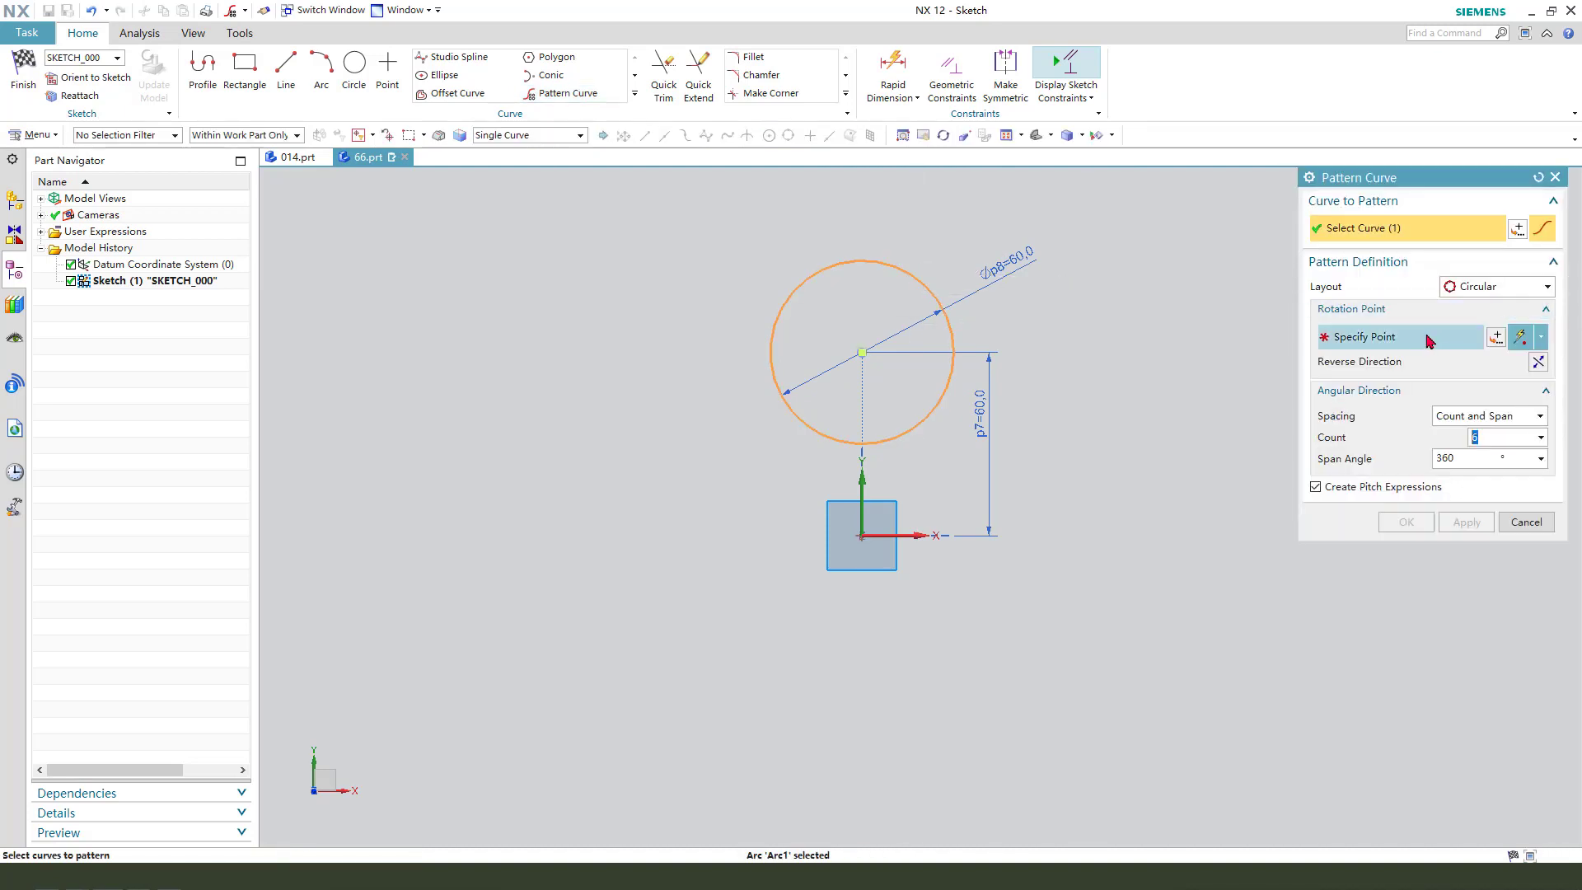
pyautogui.click(860, 537)
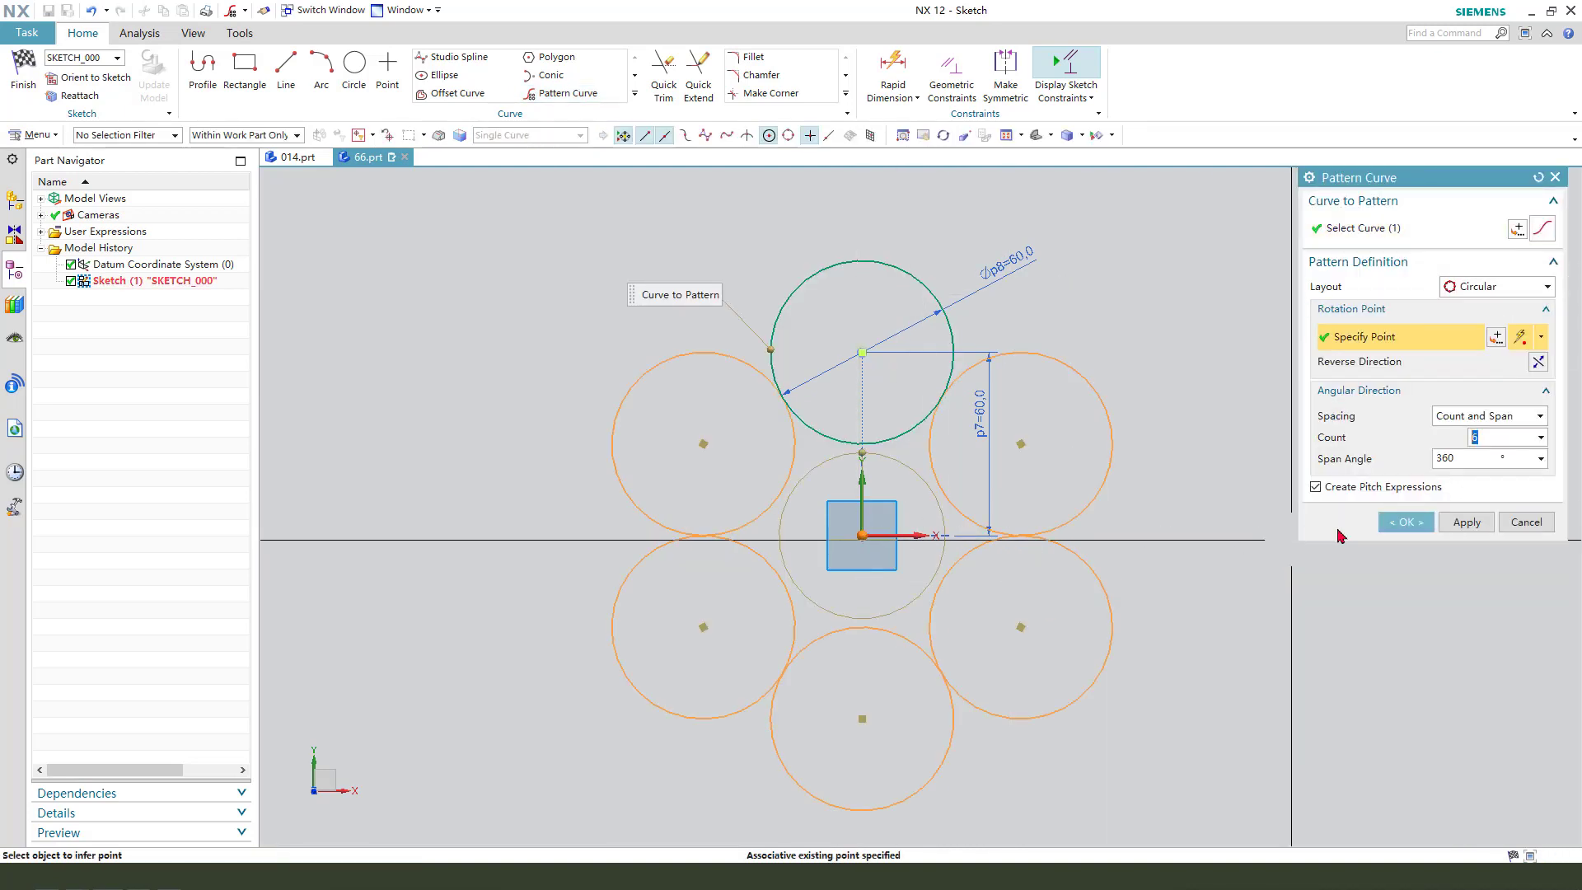
pyautogui.click(1428, 524)
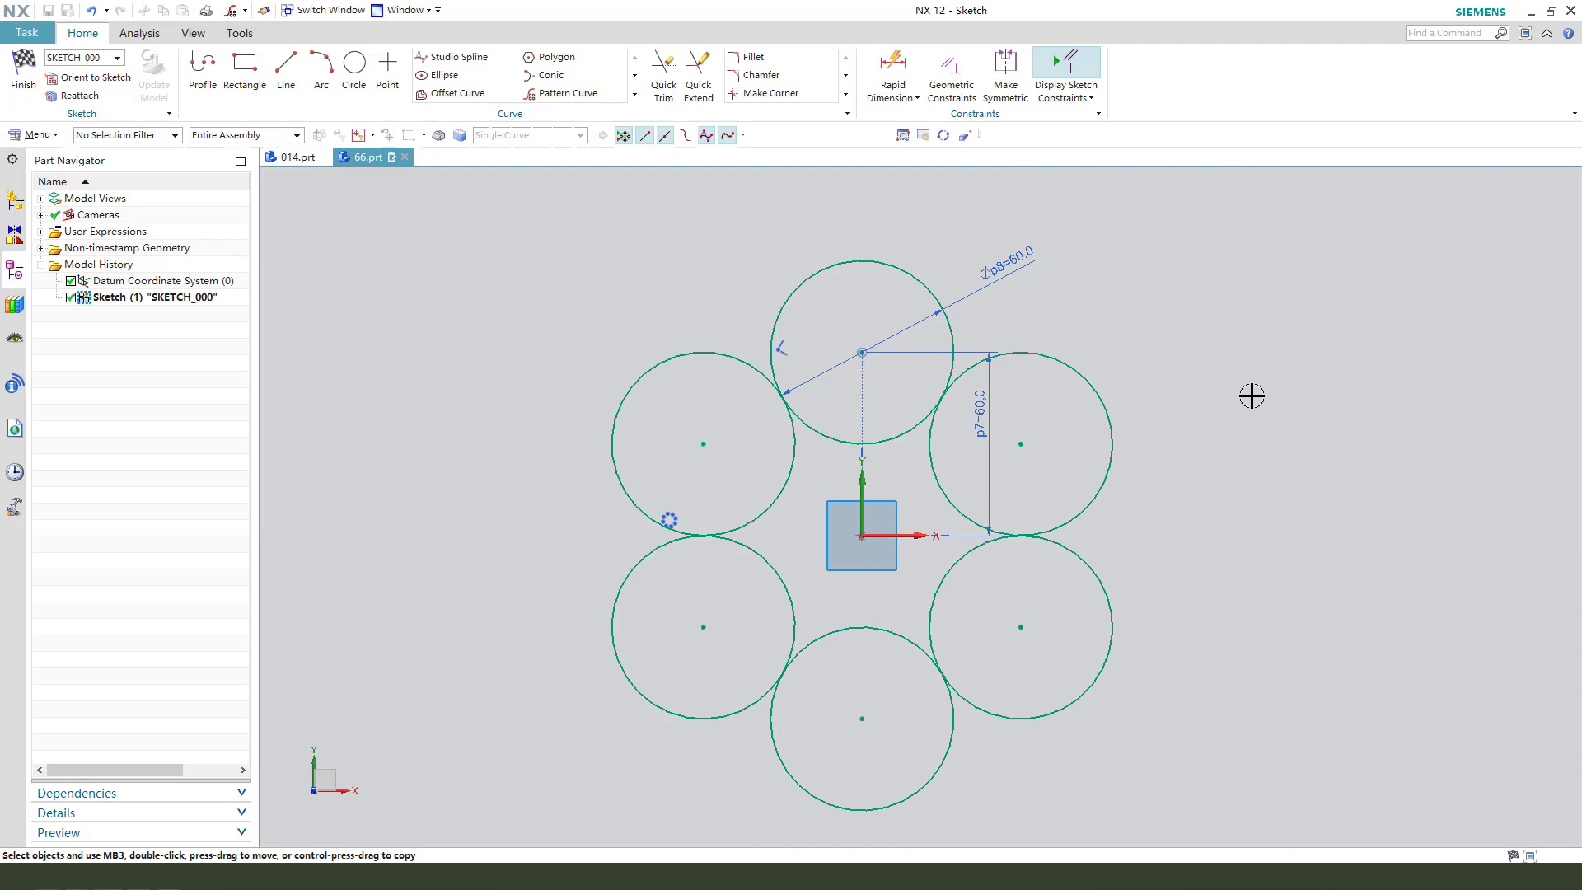
pyautogui.scroll(1, 1247, 372)
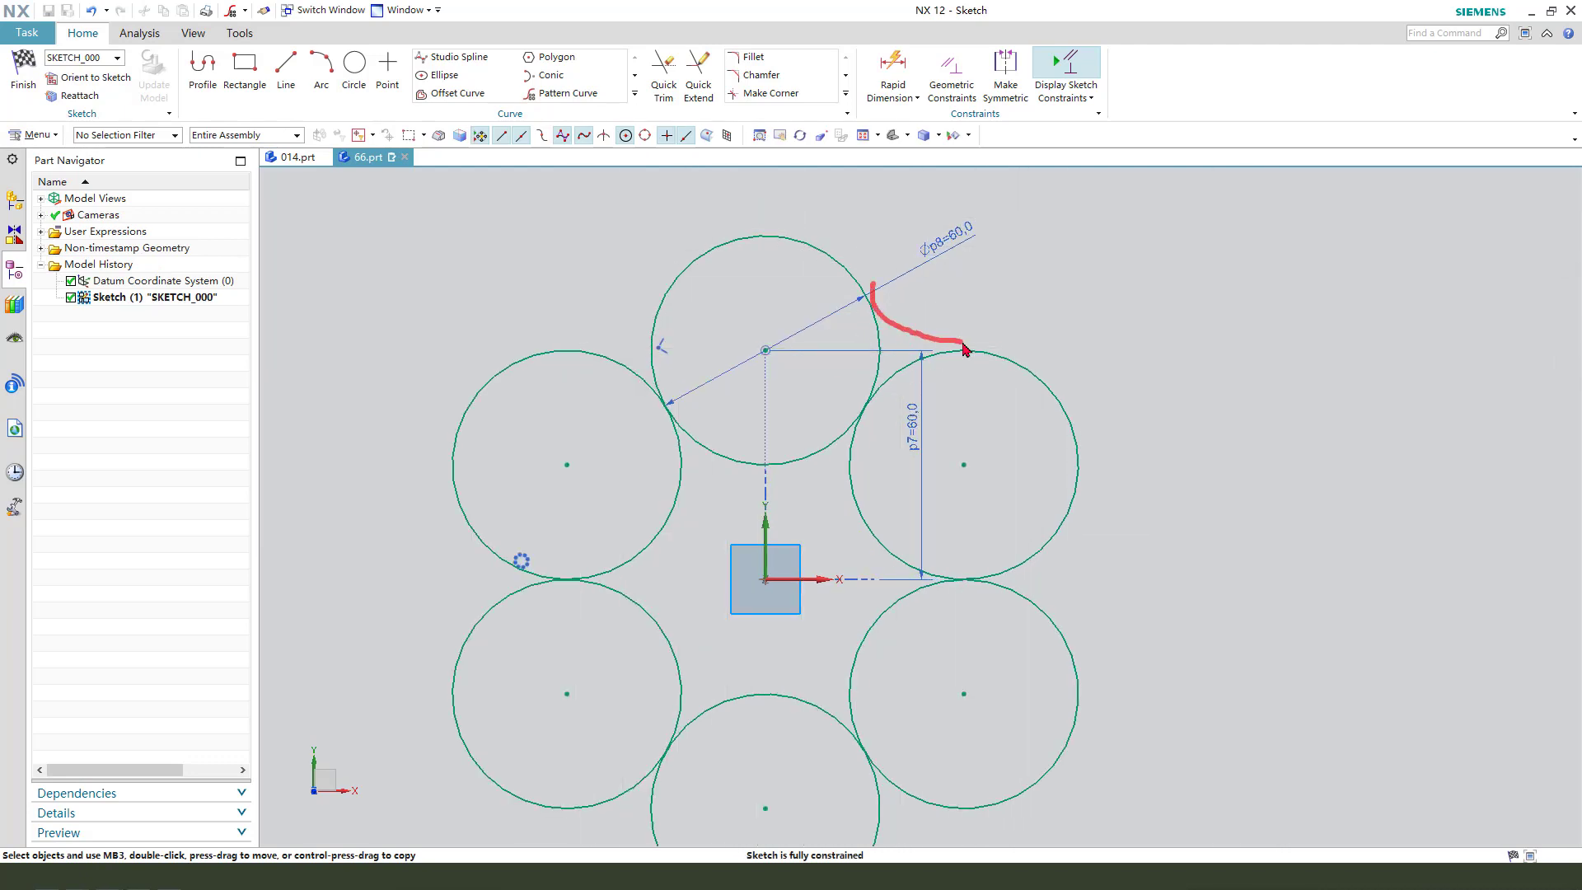
# Fillet the top and right circles with a 30 mm radius arc.
pyautogui.click(756, 65)
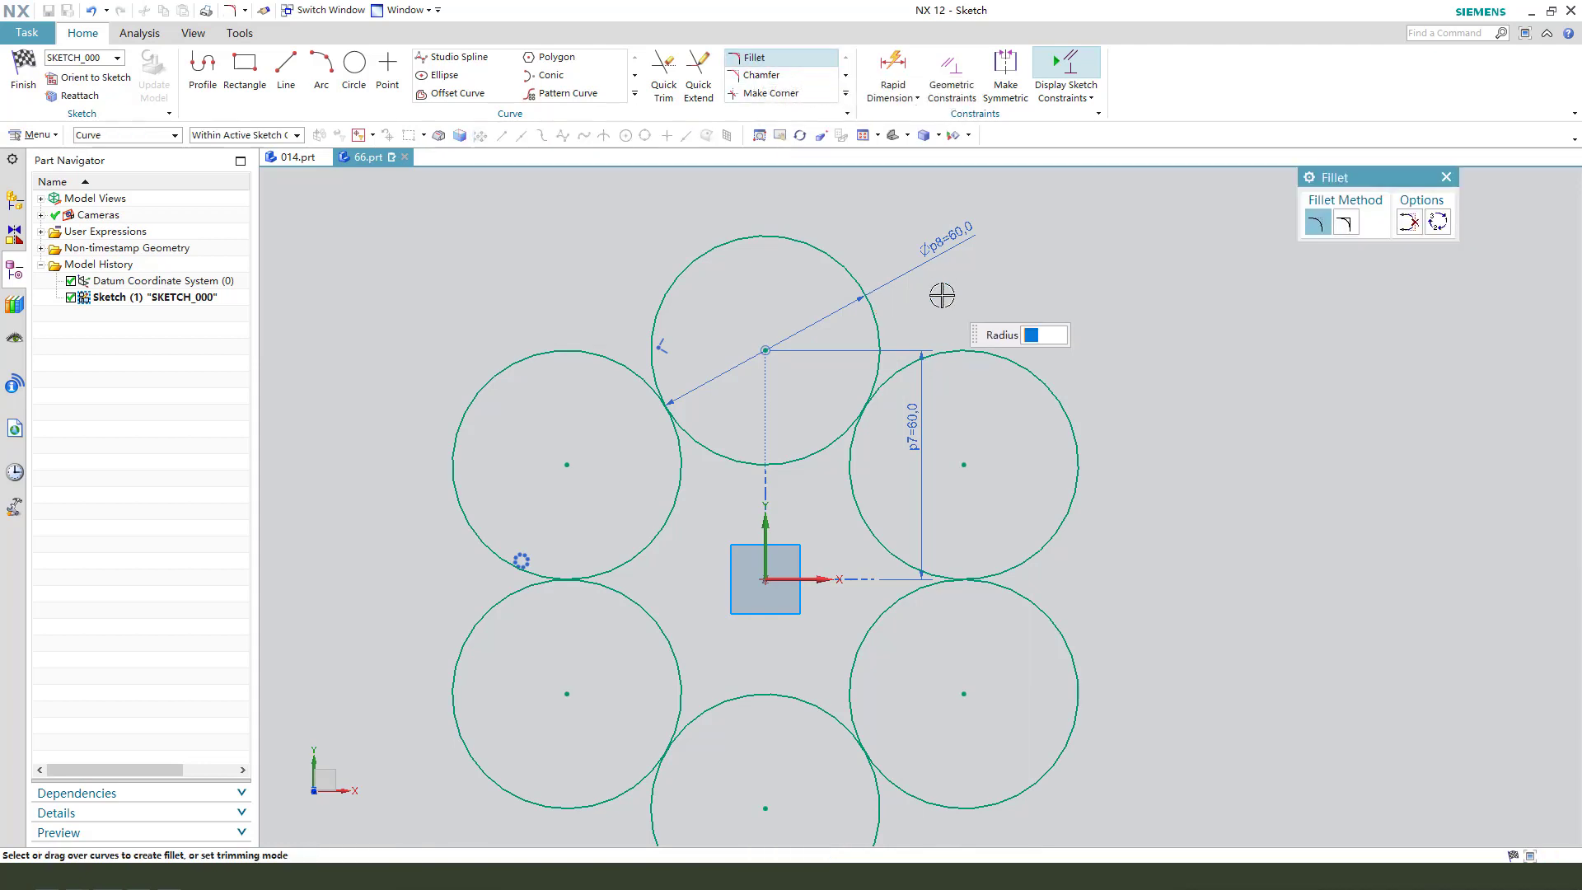
pyautogui.click(953, 342)
pyautogui.click(873, 310)
pyautogui.click(911, 327)
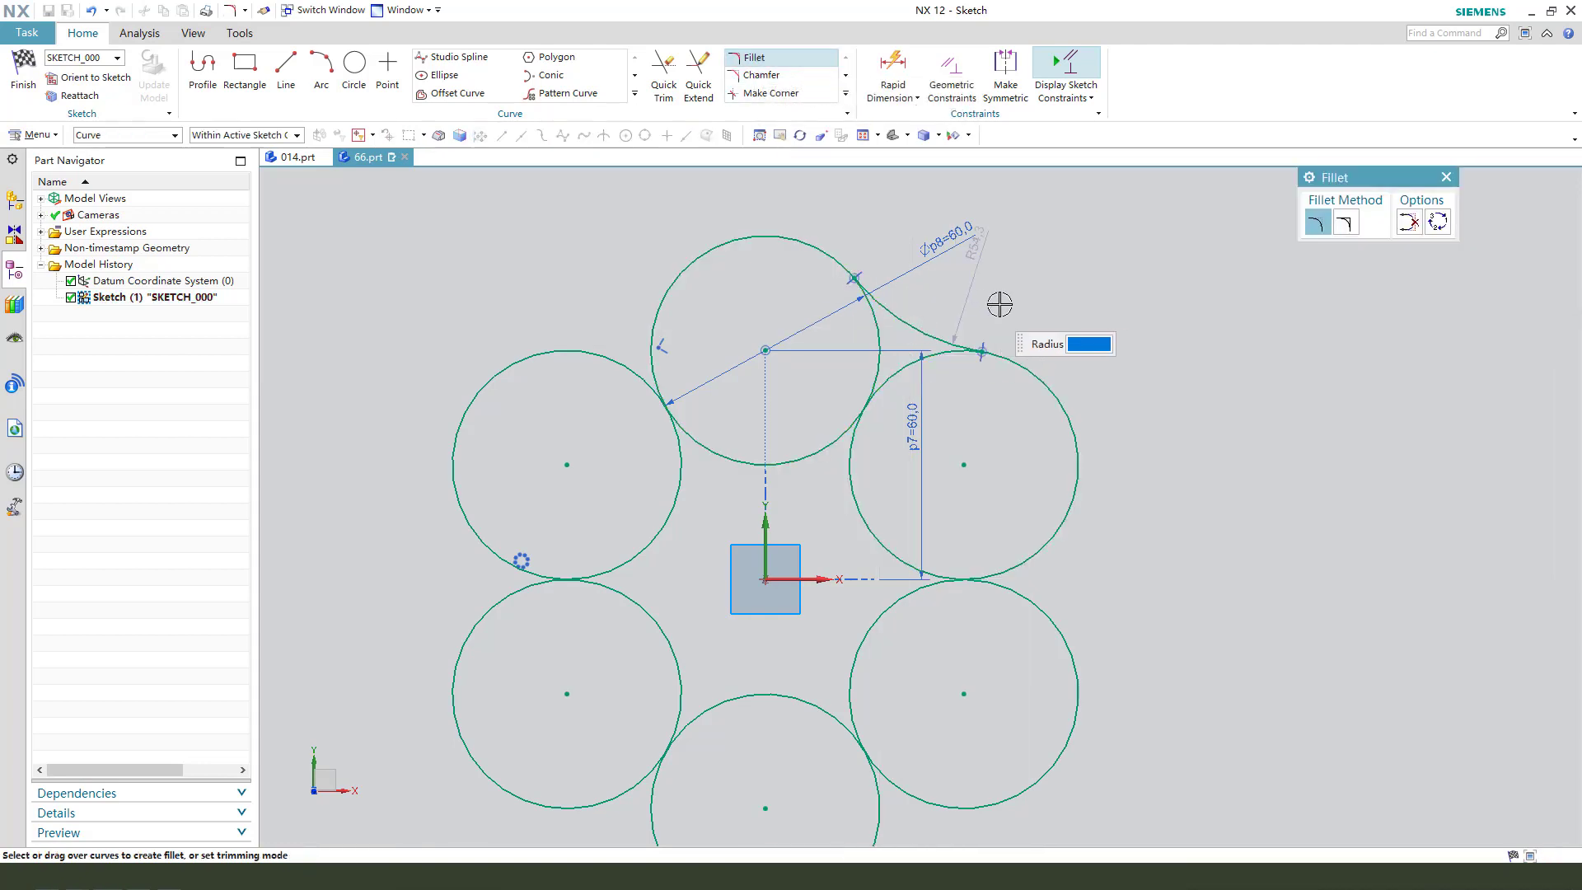
pyautogui.press('Escape')
pyautogui.doubleClick(941, 289)
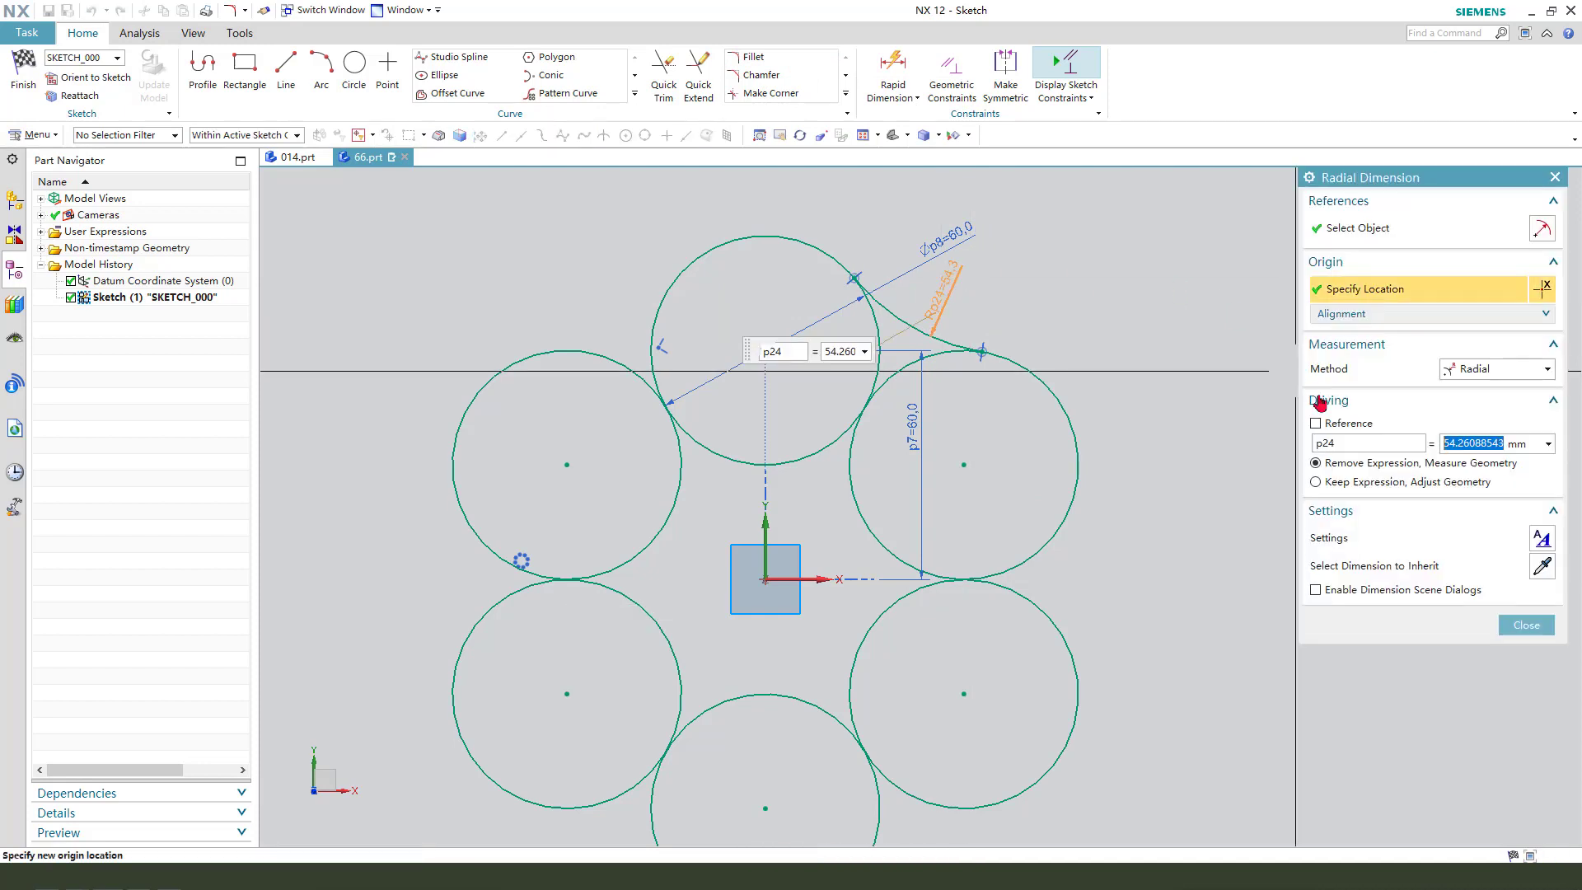
pyautogui.write('30')
pyautogui.press('Return')
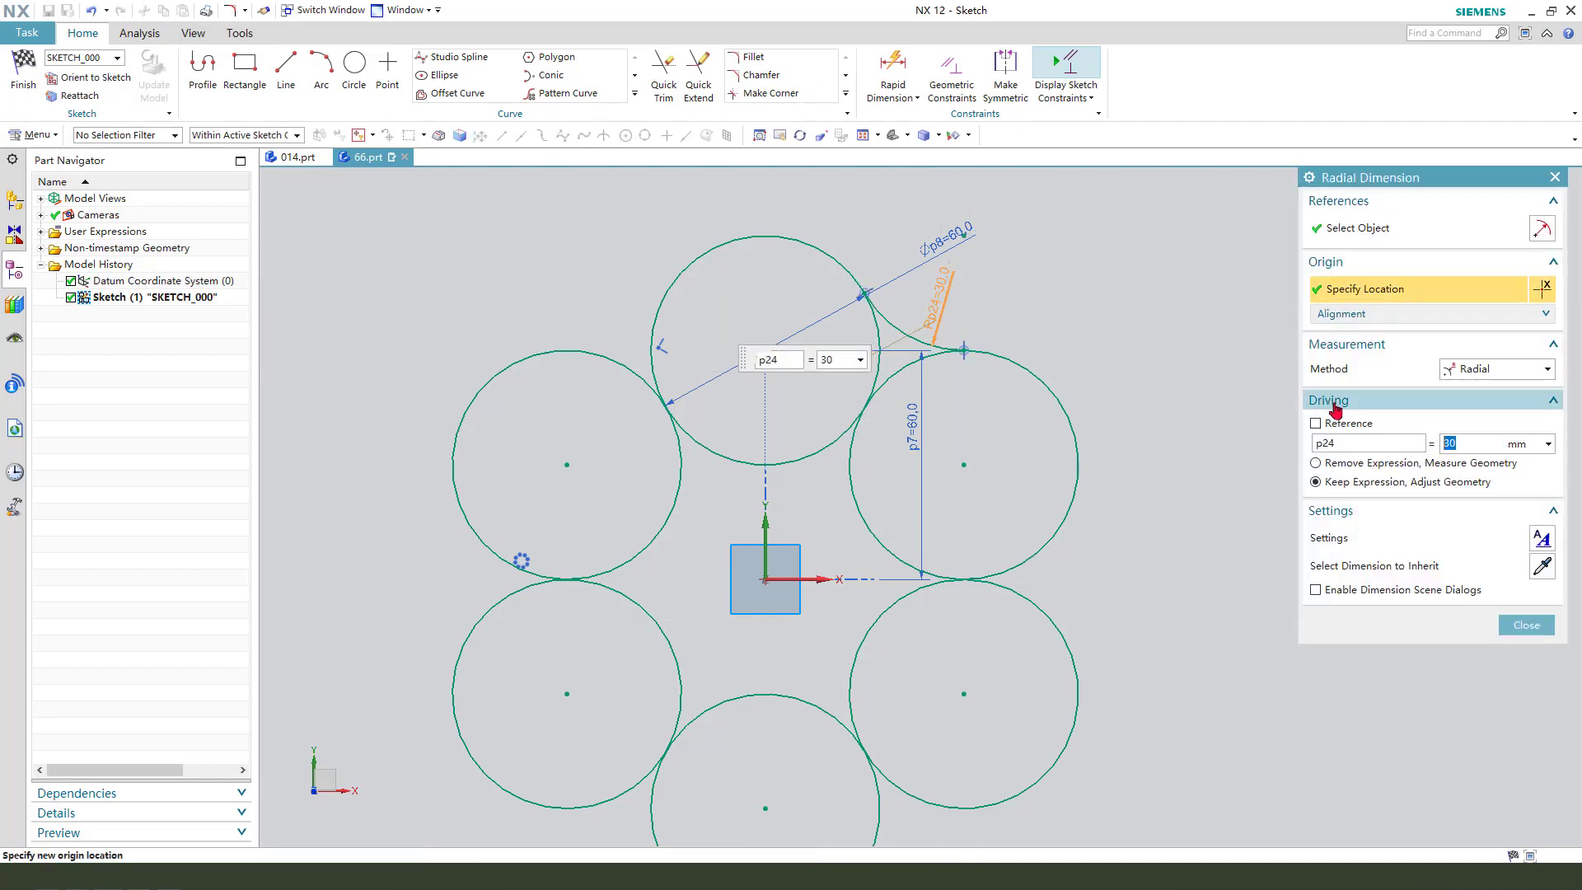
pyautogui.middleClick(1221, 405)
pyautogui.scroll(-1, 600, 234)
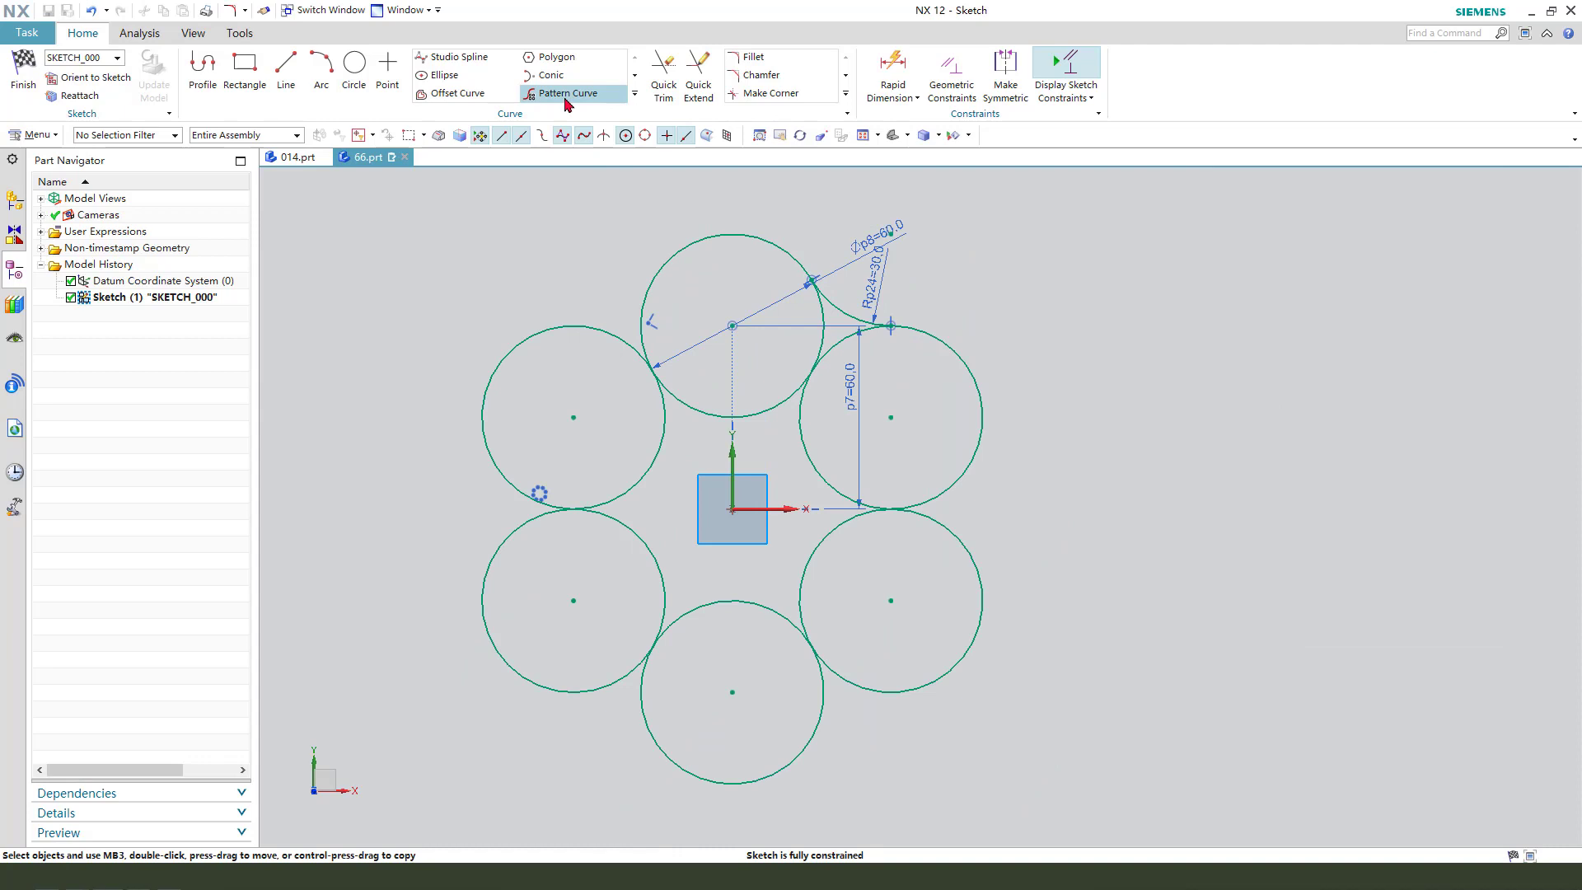
# Pattern the fillet arc circularly about the origin so all six circle pairs are joined.
pyautogui.click(873, 318)
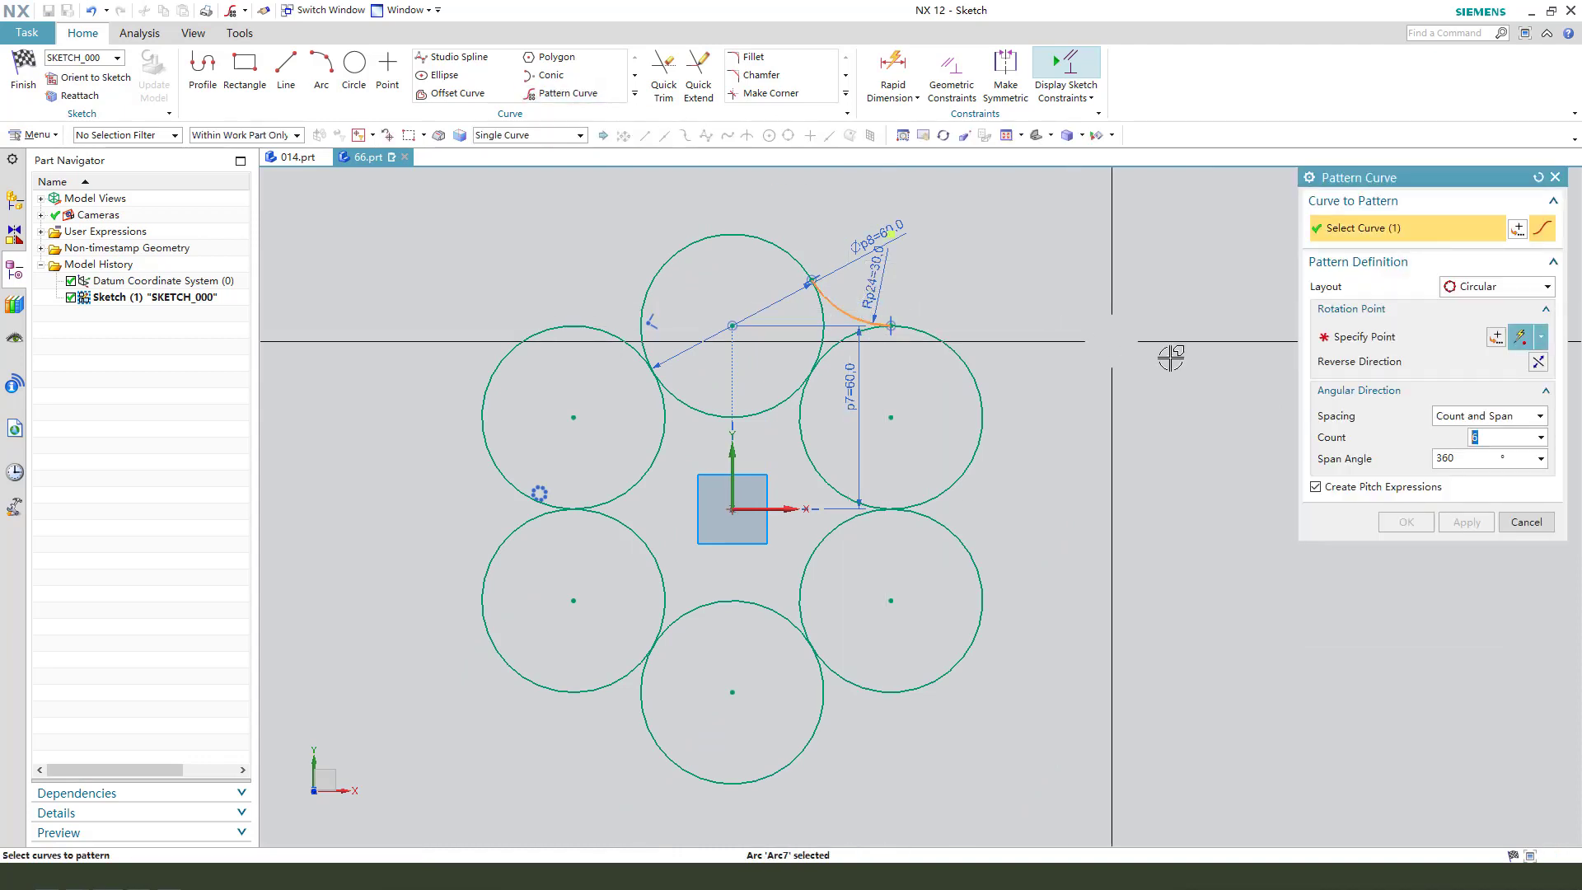
pyautogui.click(1421, 341)
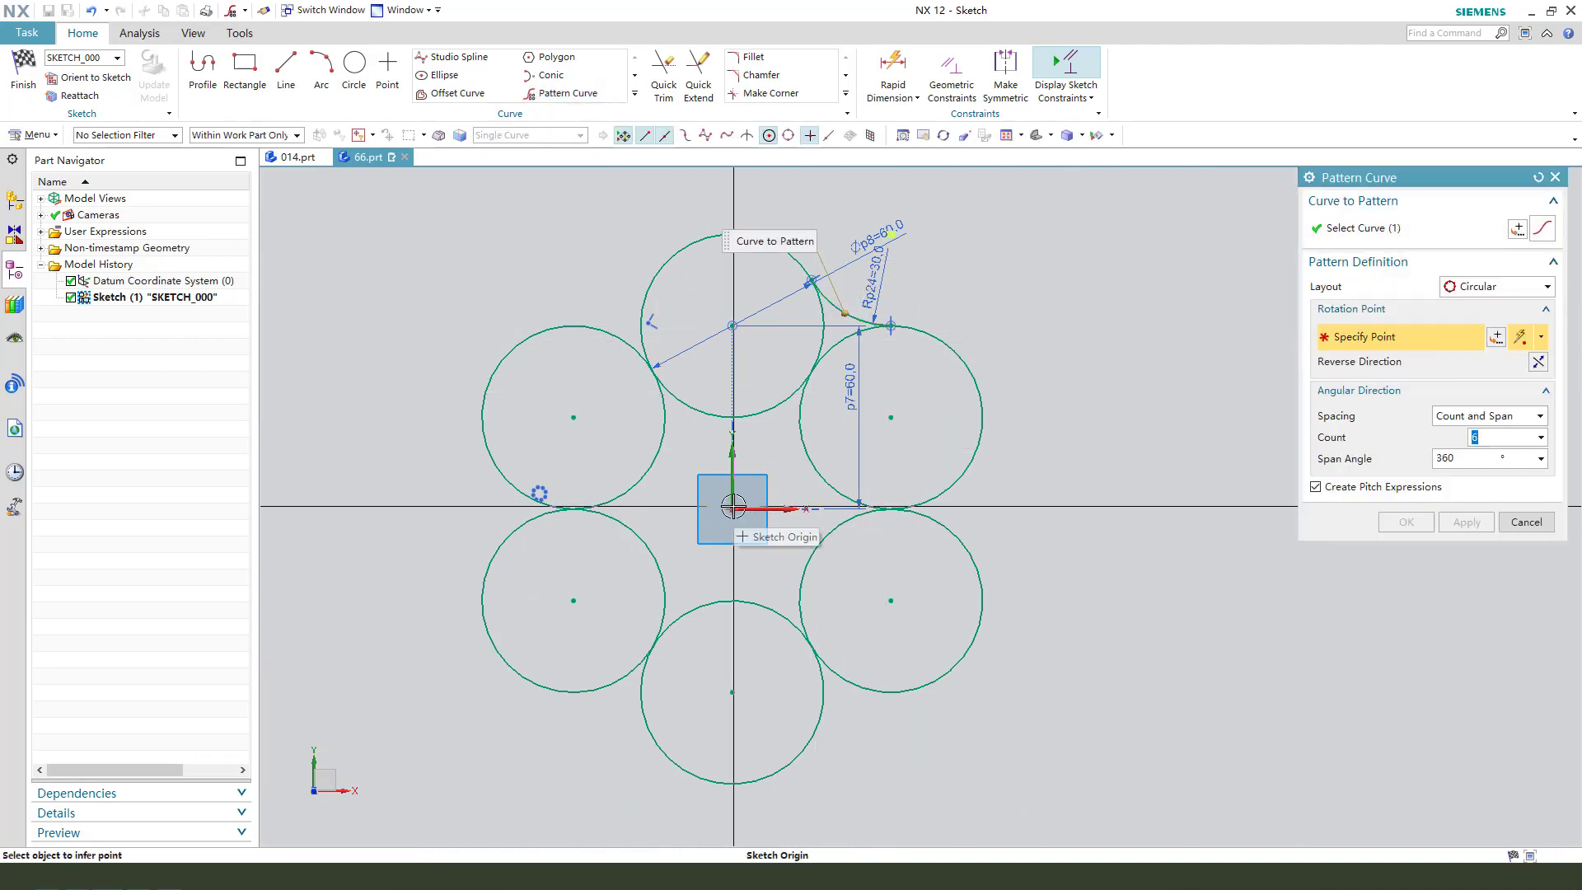
pyautogui.click(793, 507)
pyautogui.click(1406, 522)
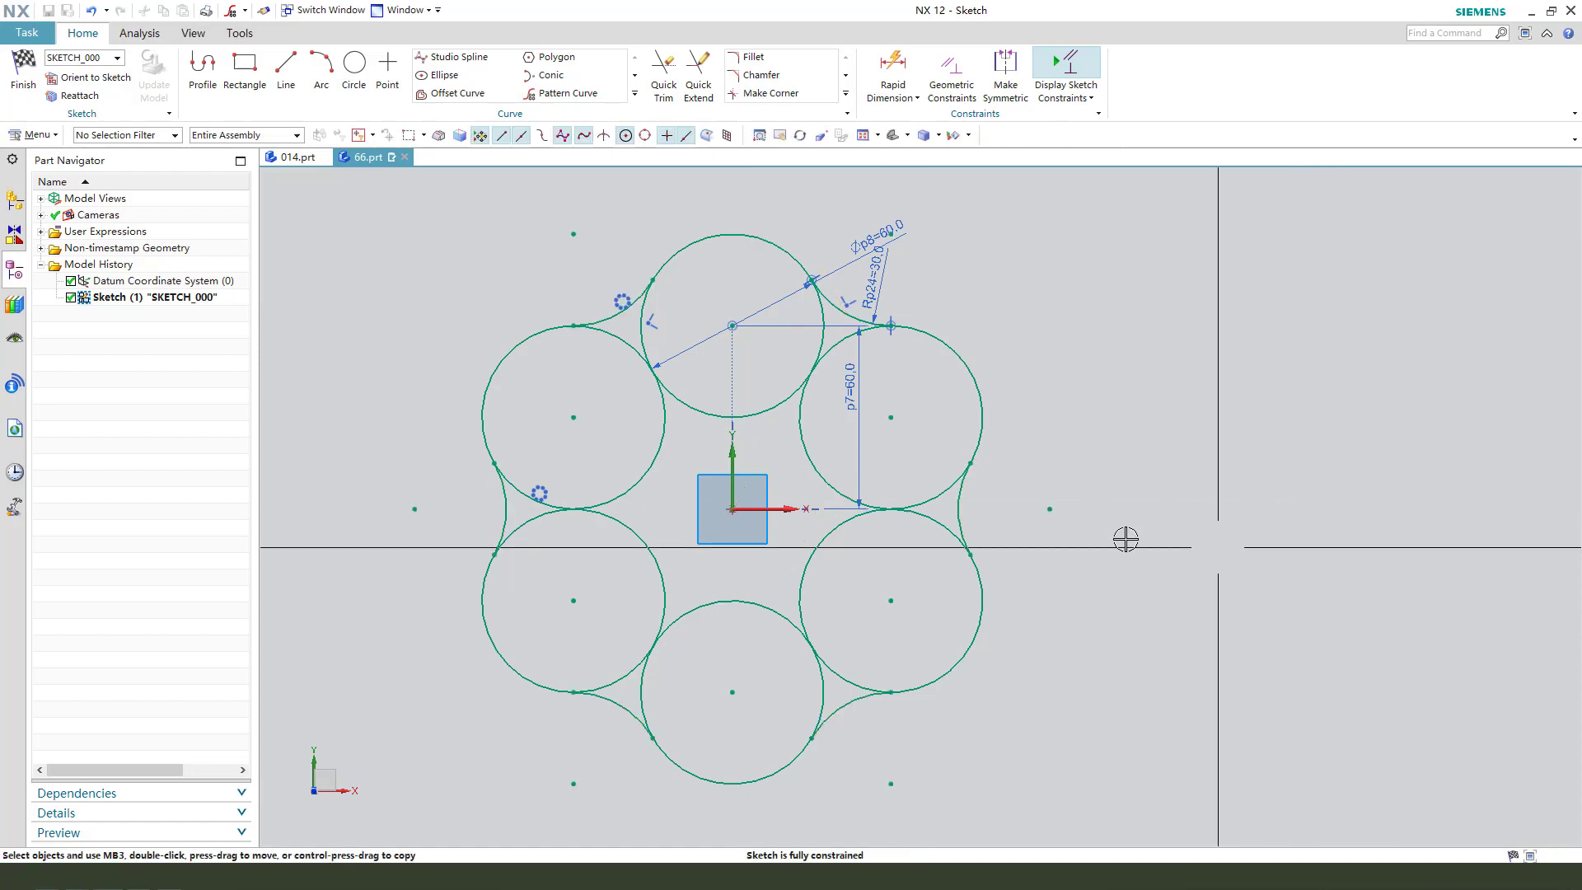
# Finish the sketch and cancel the extrusion, keeping the sketch.
pyautogui.click(22, 71)
pyautogui.press('x')
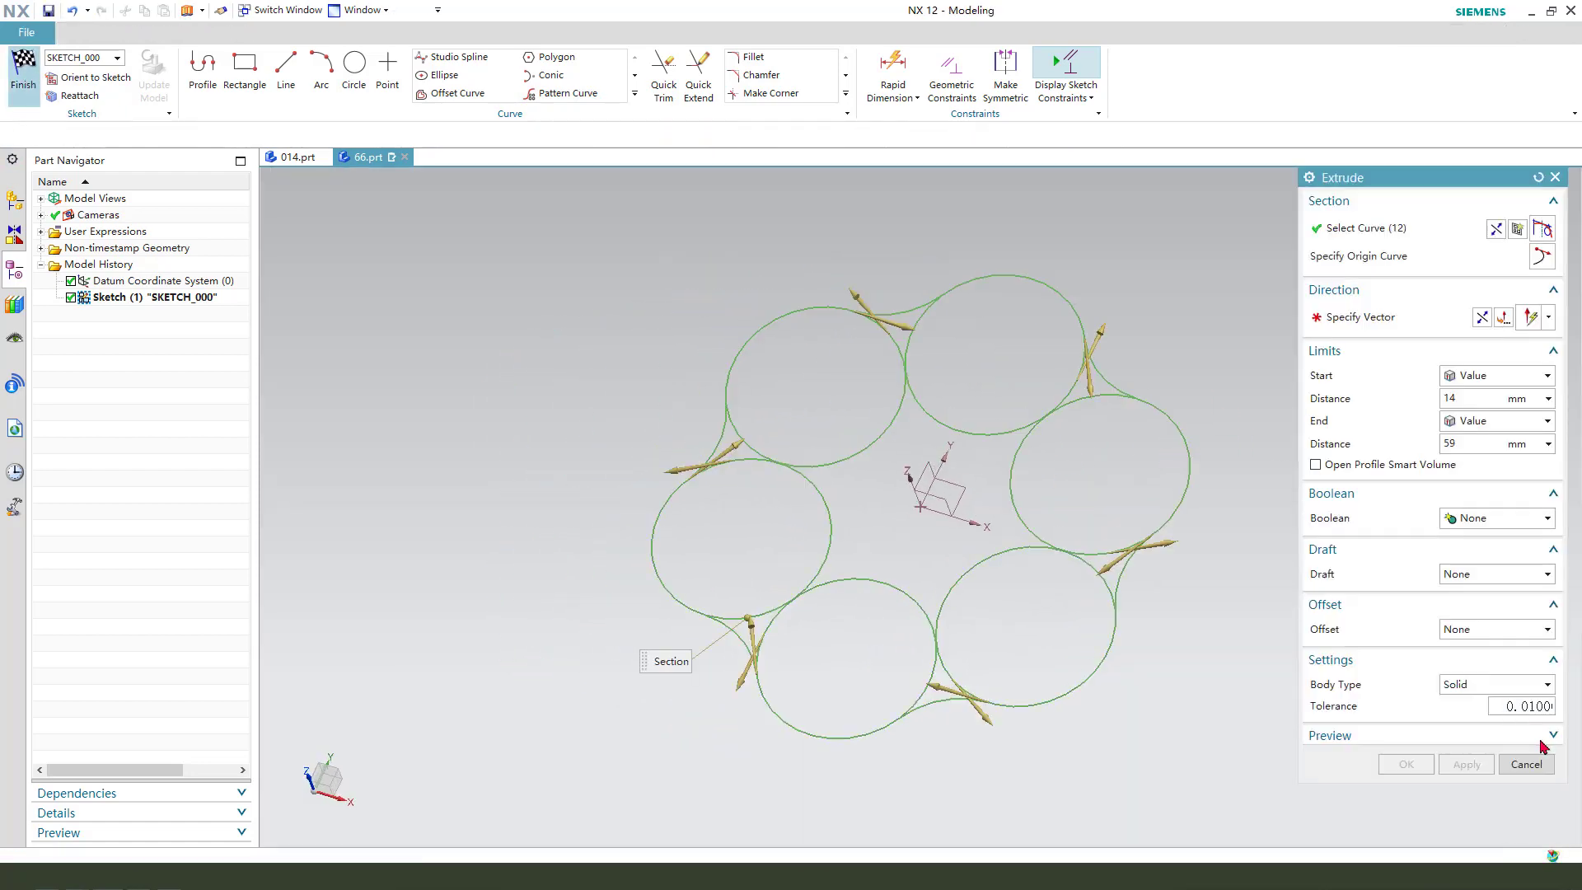
pyautogui.click(1527, 764)
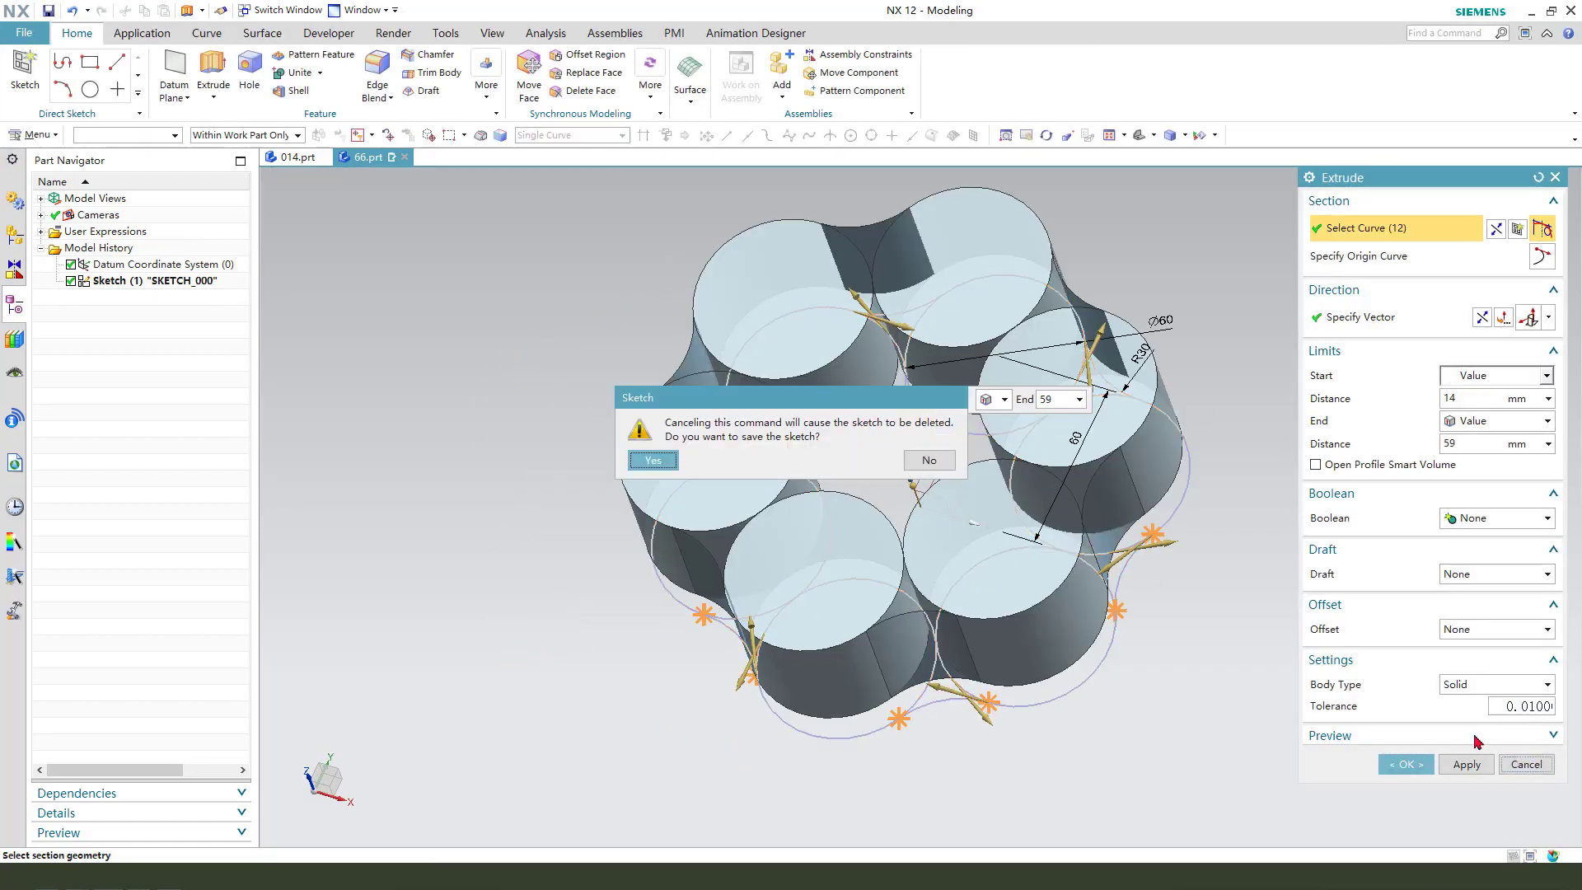
pyautogui.click(667, 463)
pyautogui.moveTo(597, 530)
pyautogui.mouseDown(button='middle')
pyautogui.moveTo(784, 537)
pyautogui.moveTo(655, 536)
pyautogui.mouseUp(button='middle')
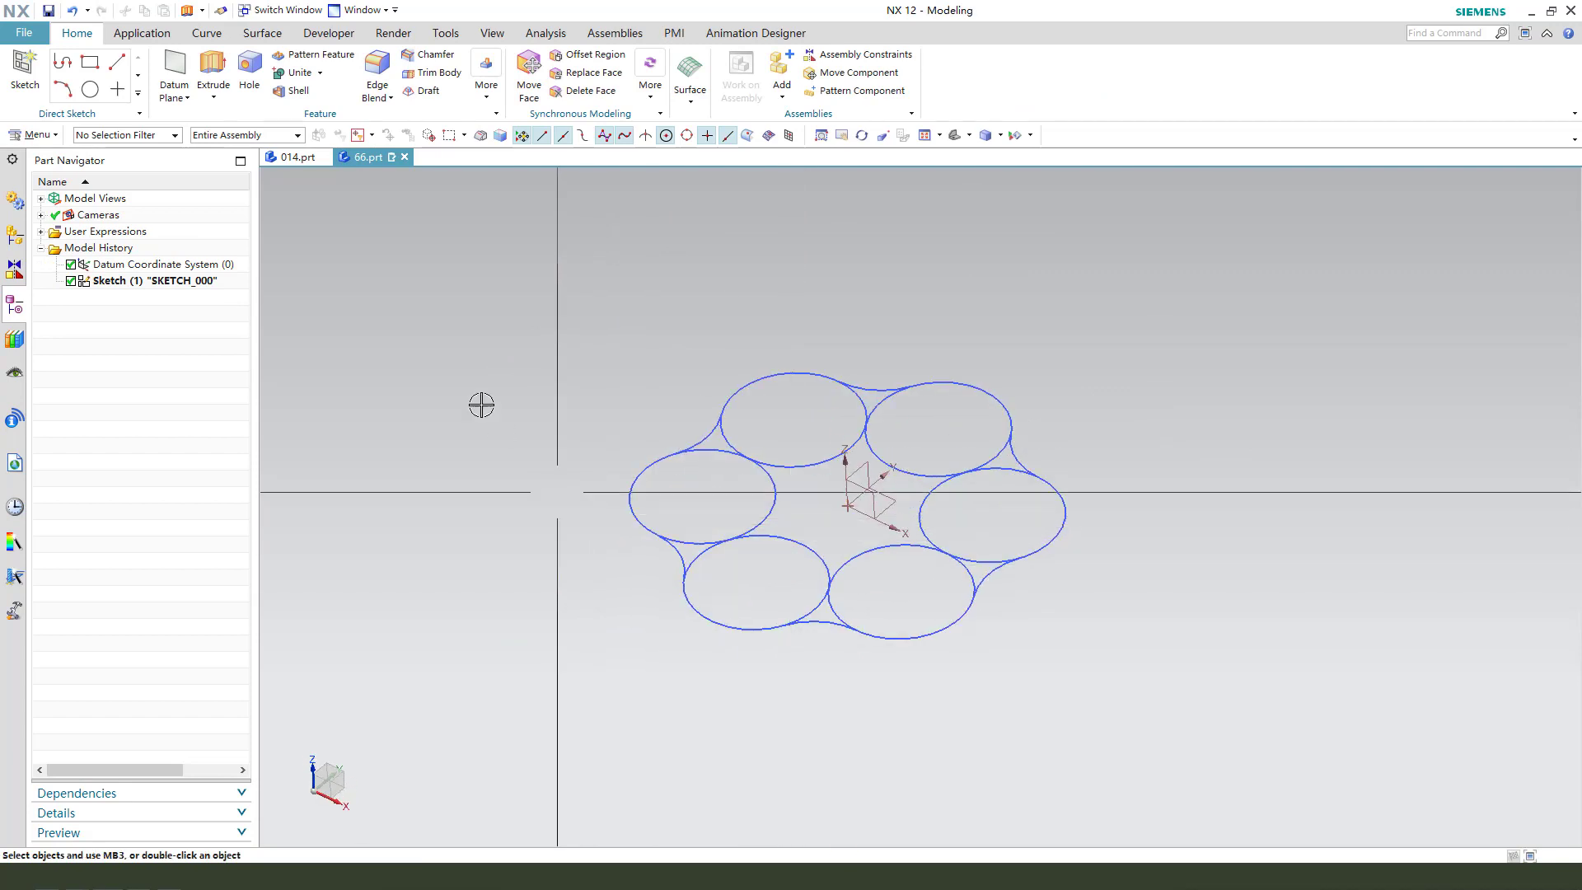
# Create a 250 mm line from the datum origin rising along the ZC axis.
pyautogui.click(209, 33)
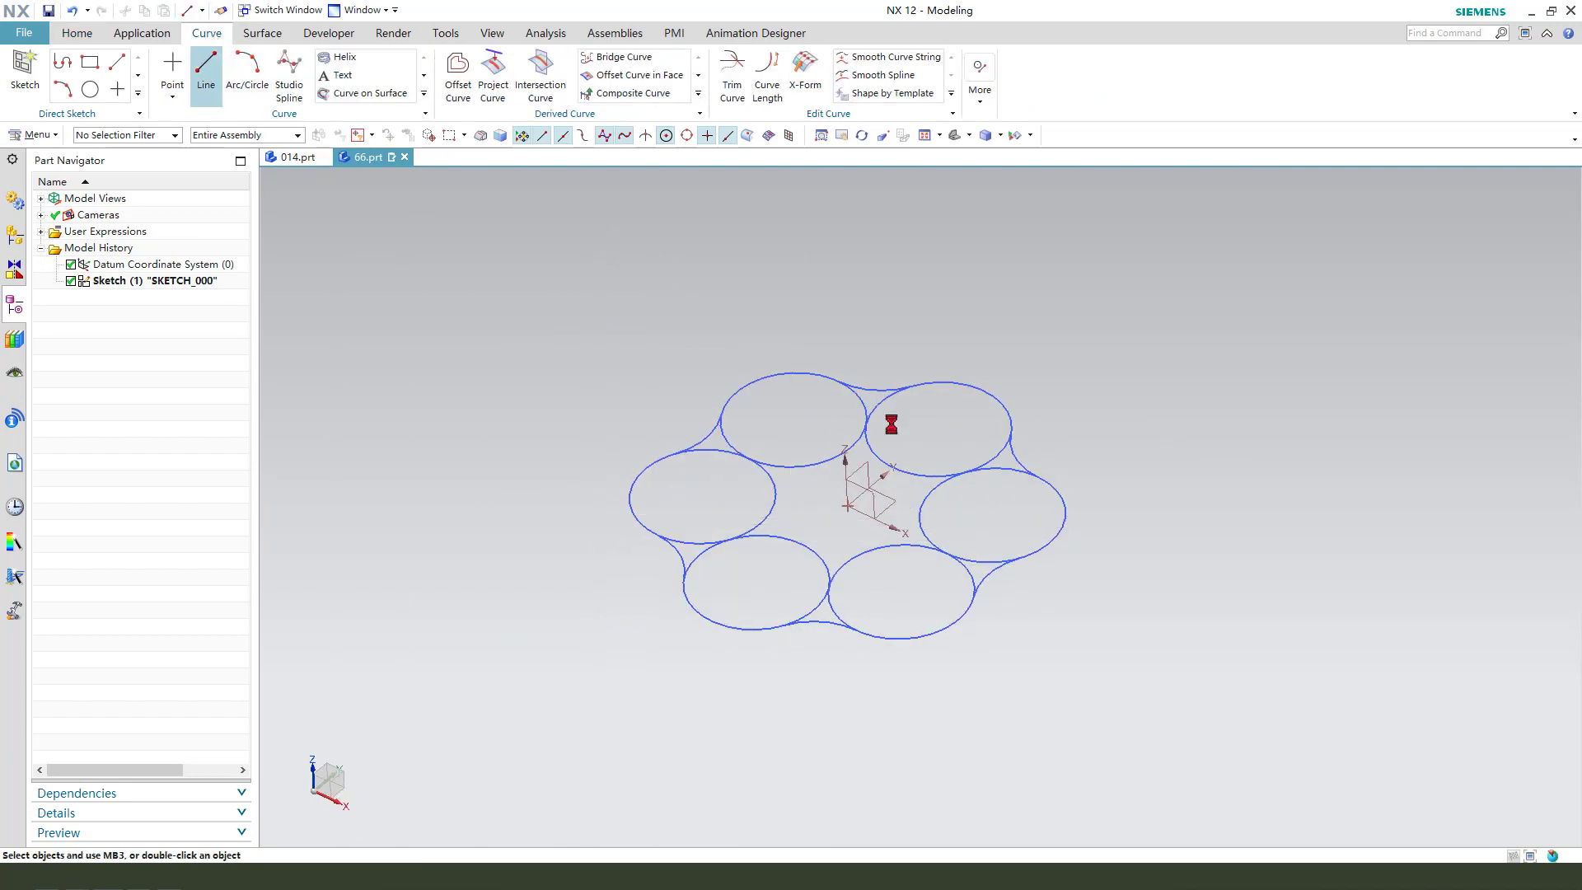
pyautogui.click(848, 504)
pyautogui.click(935, 519)
pyautogui.write('25')
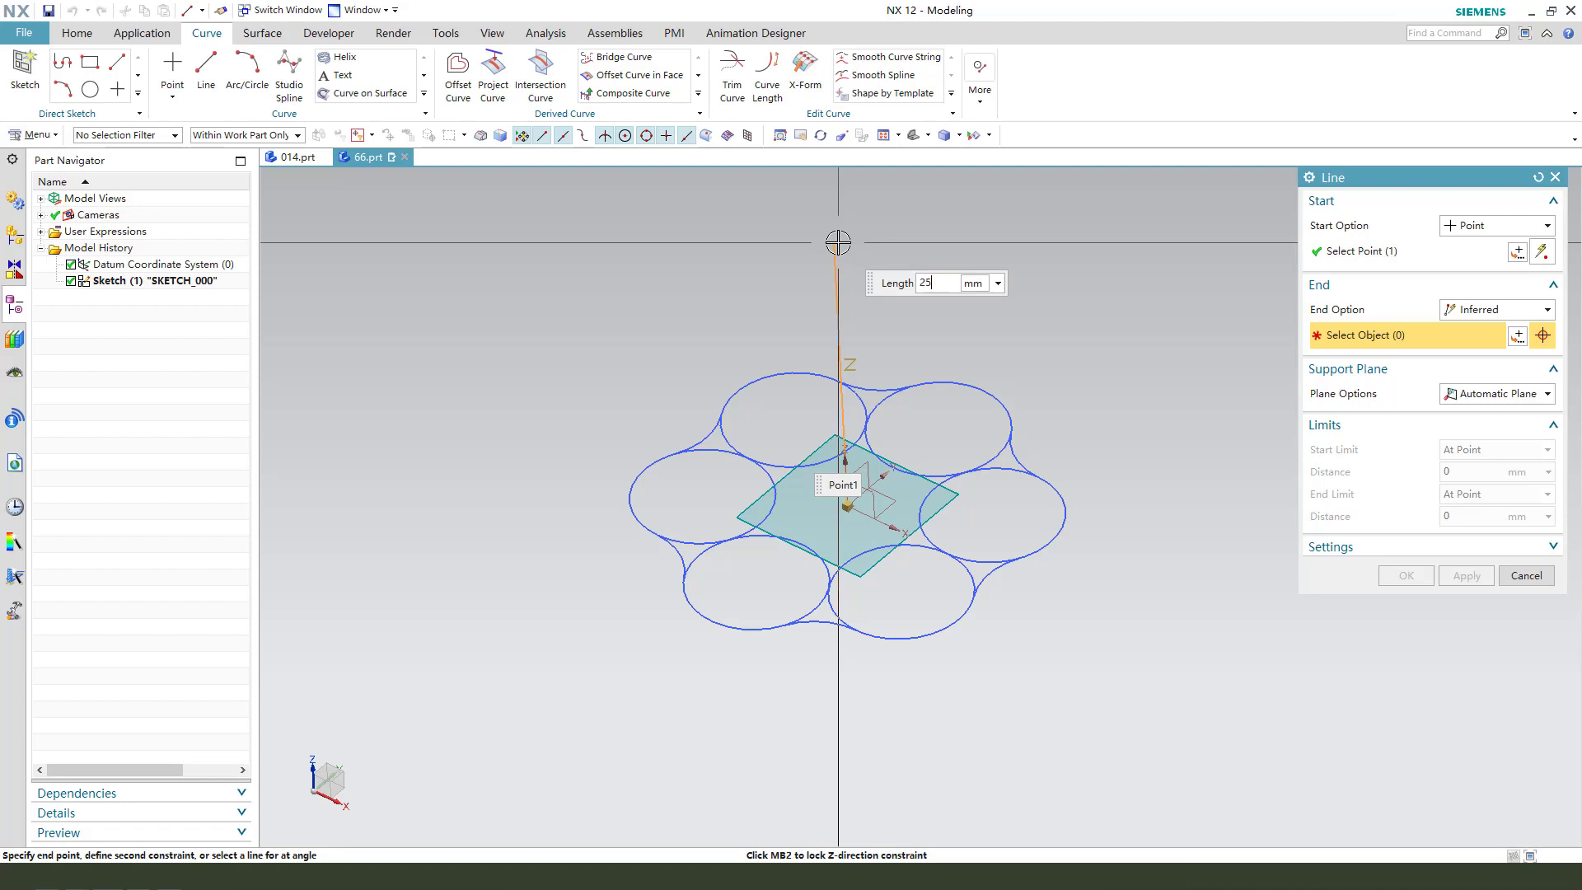
pyautogui.write('0')
pyautogui.press('Return')
pyautogui.scroll(-3, 801, 441)
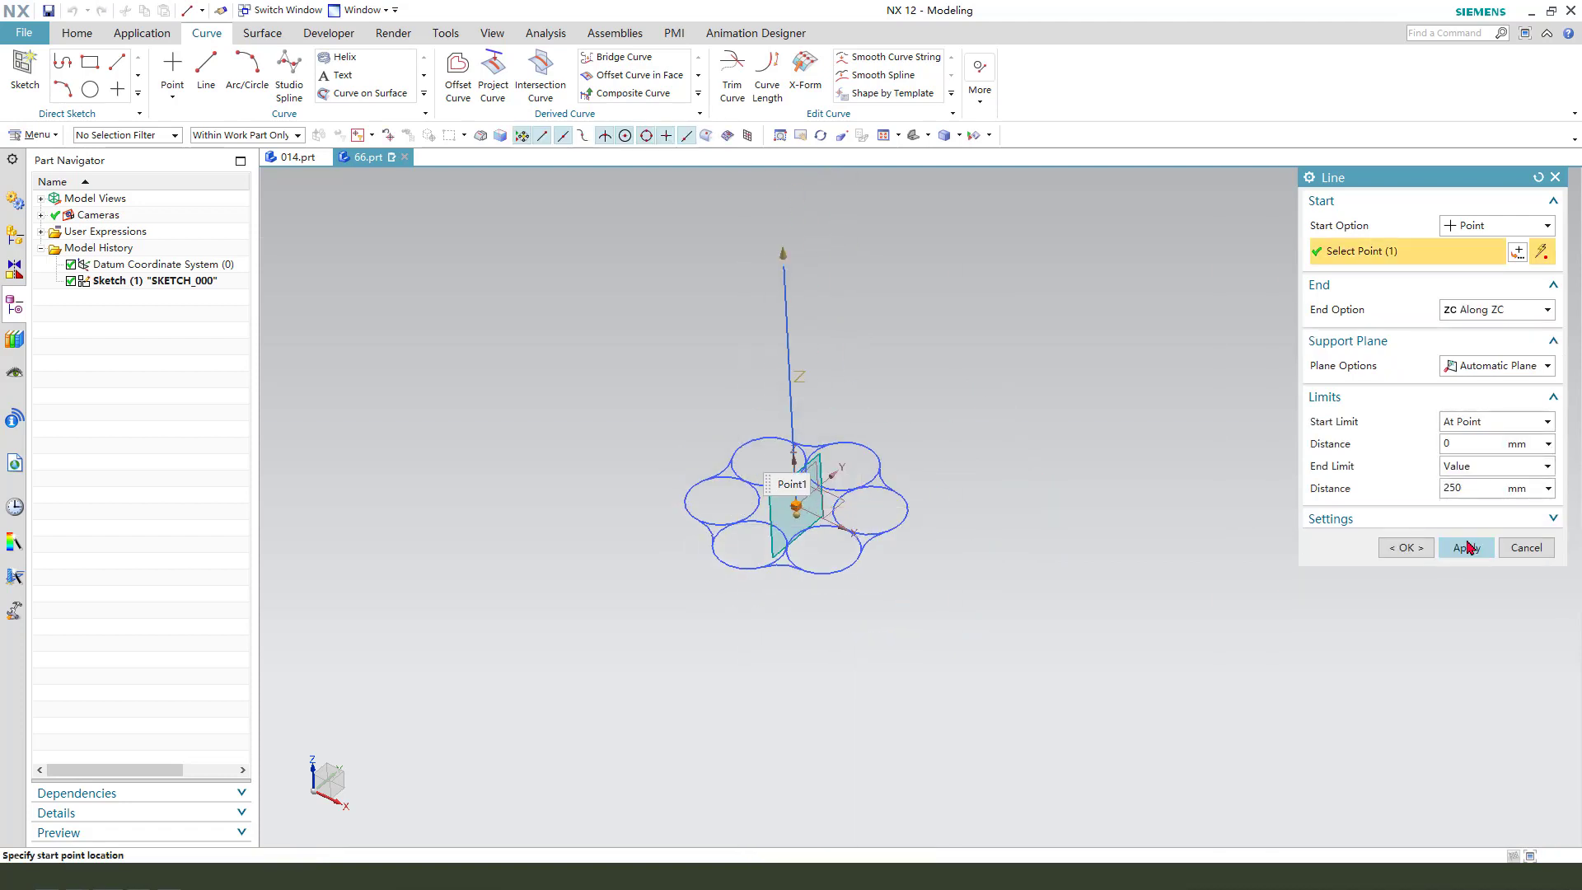
pyautogui.click(1414, 551)
pyautogui.moveTo(1415, 549)
pyautogui.mouseDown(button='middle')
pyautogui.moveTo(1051, 498)
pyautogui.moveTo(978, 537)
pyautogui.moveTo(992, 515)
pyautogui.mouseUp(button='middle')
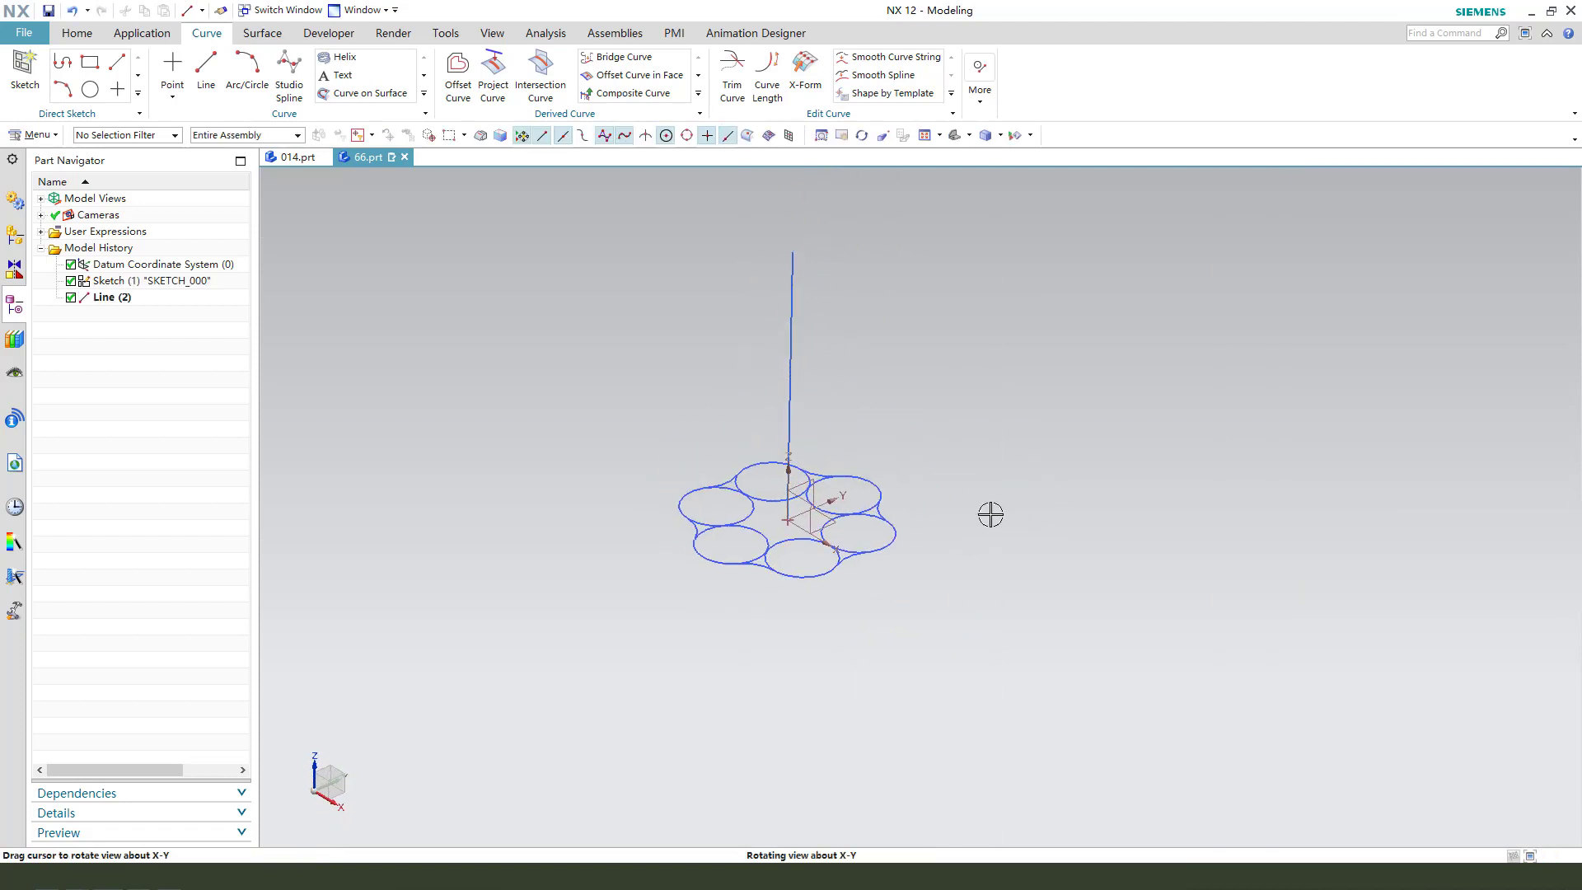
# Start a Swept surface with the curve rule set to Single Curve.
pyautogui.click(264, 38)
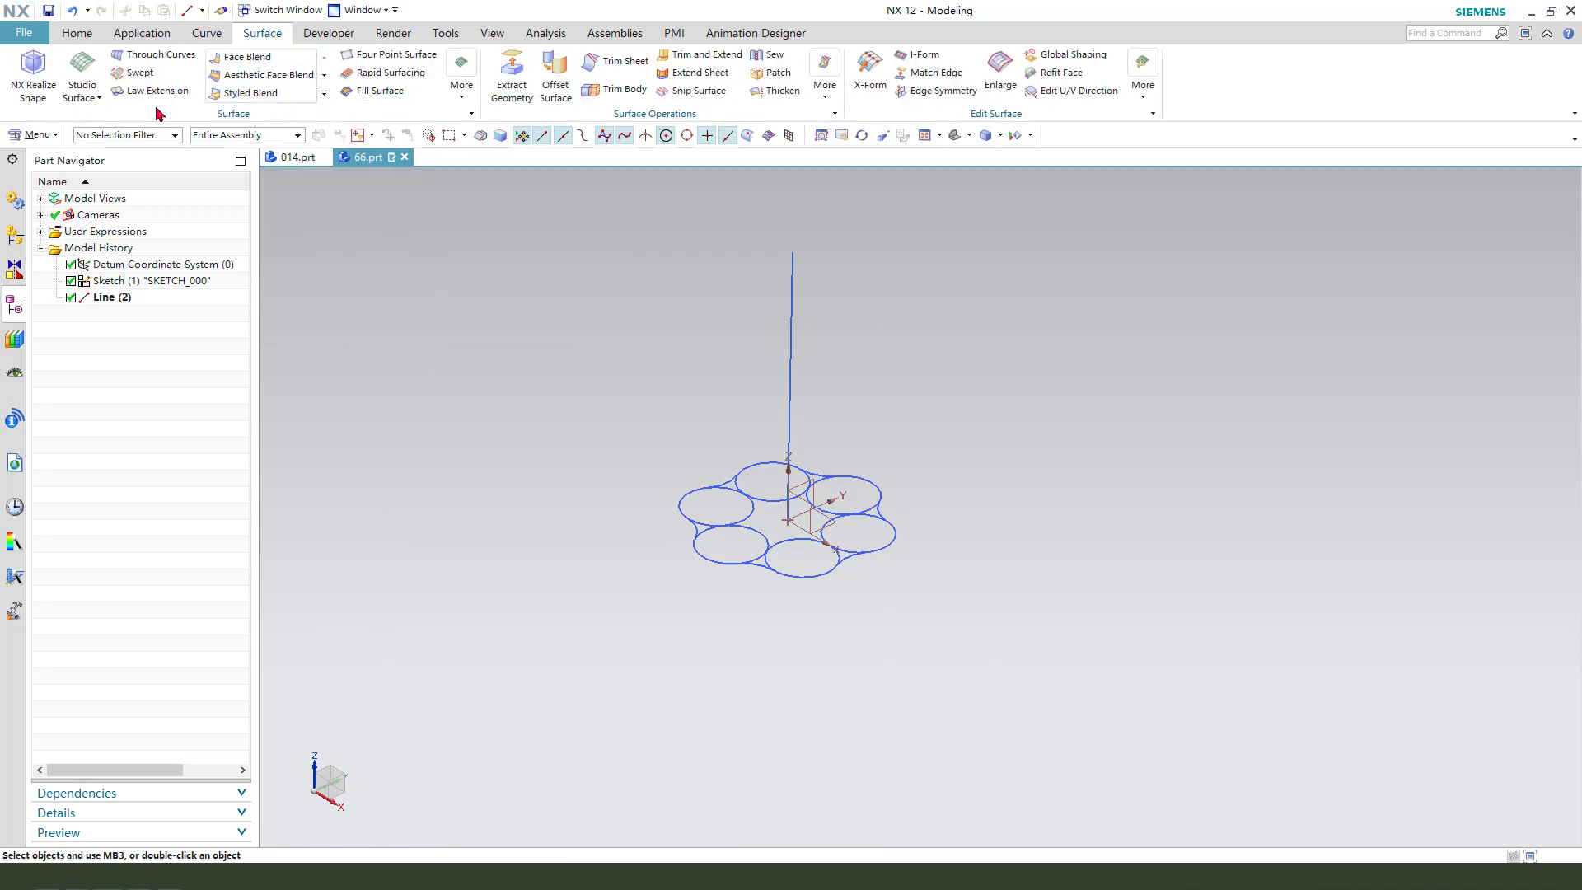
pyautogui.click(140, 75)
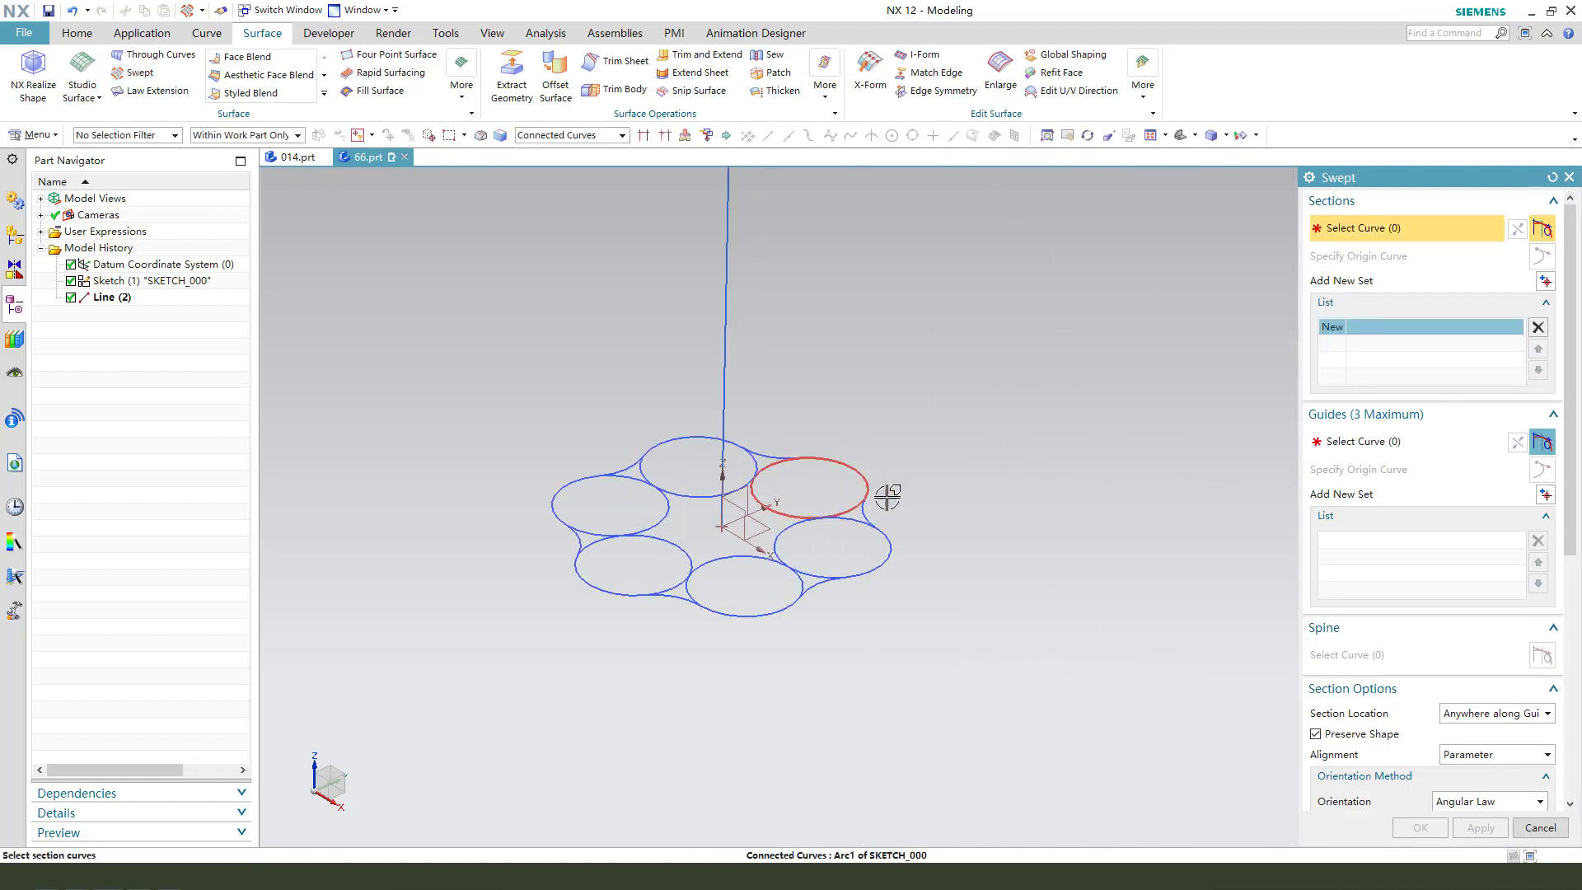
pyautogui.moveTo(883, 496)
pyautogui.mouseDown(button='middle')
pyautogui.moveTo(912, 520)
pyautogui.moveTo(751, 445)
pyautogui.mouseUp(button='middle')
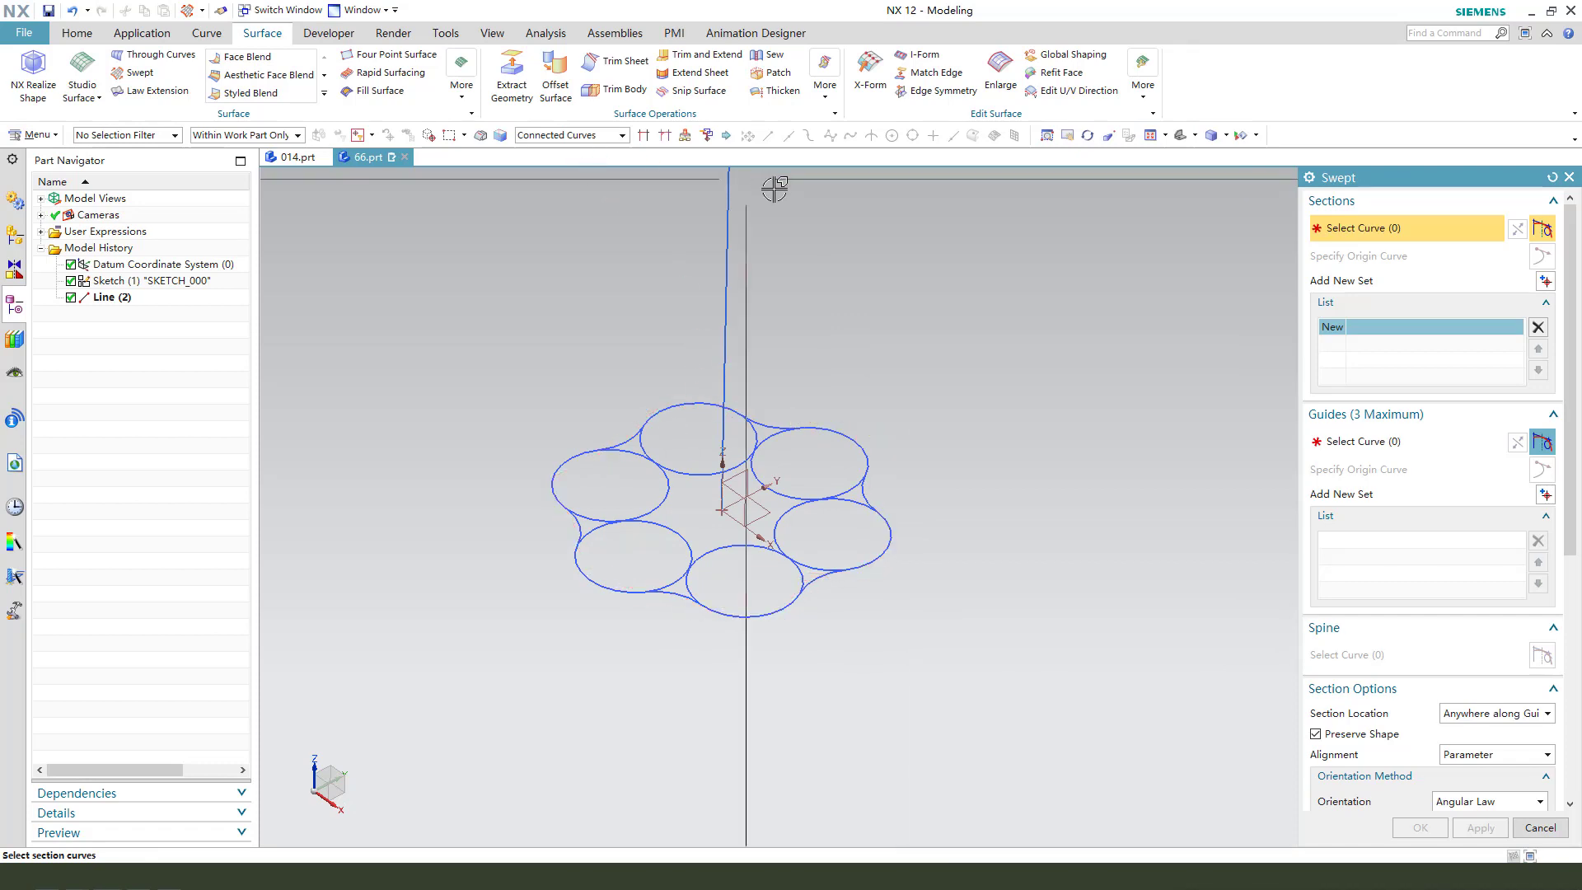
pyautogui.click(597, 135)
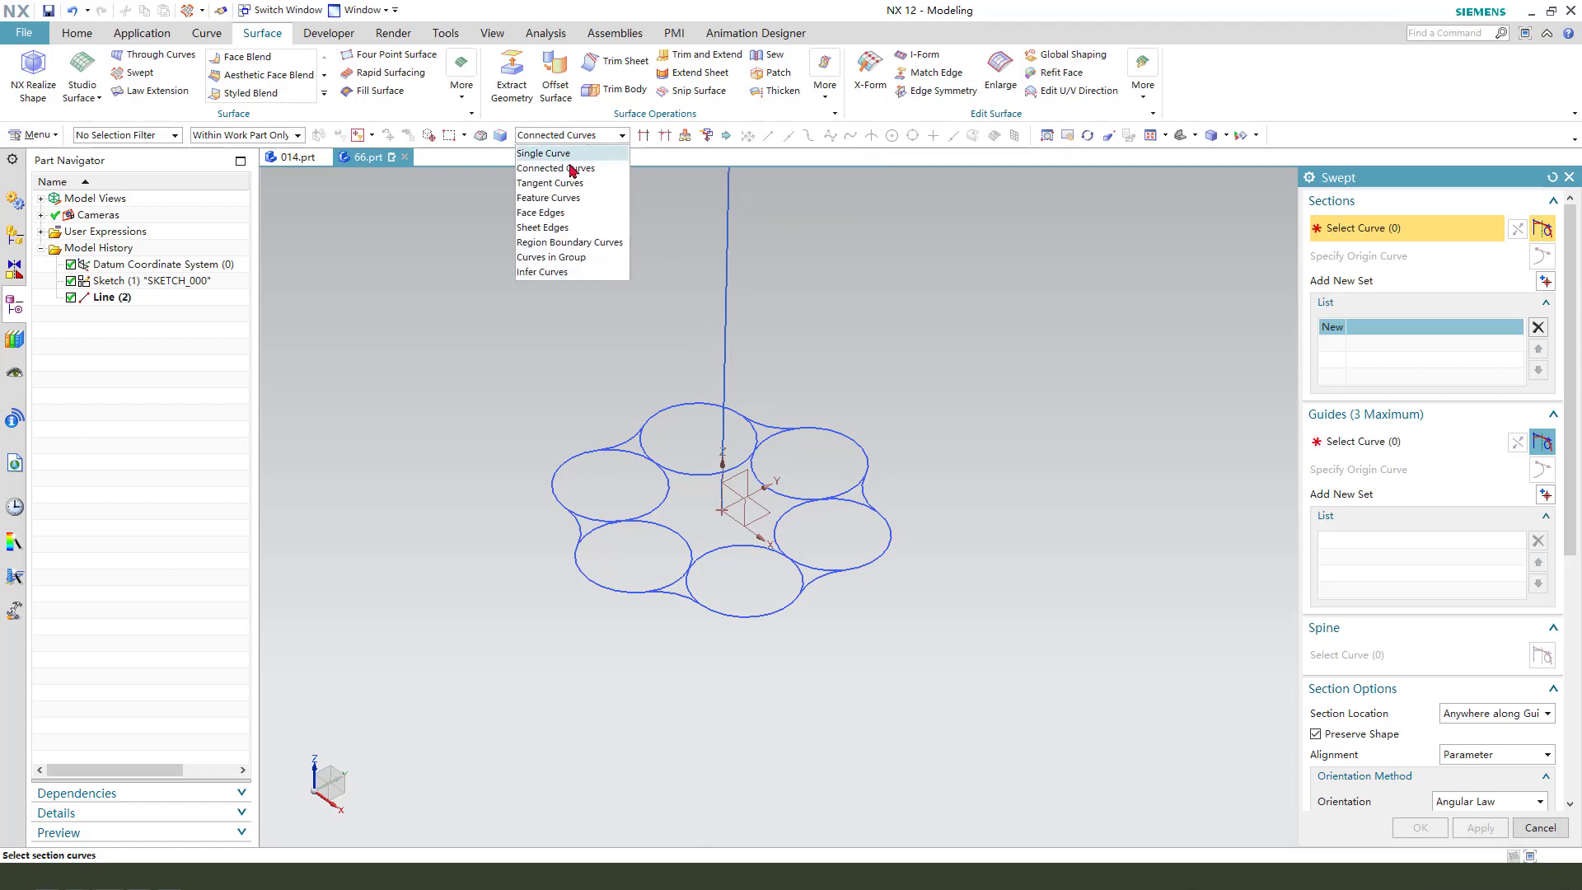
pyautogui.click(560, 155)
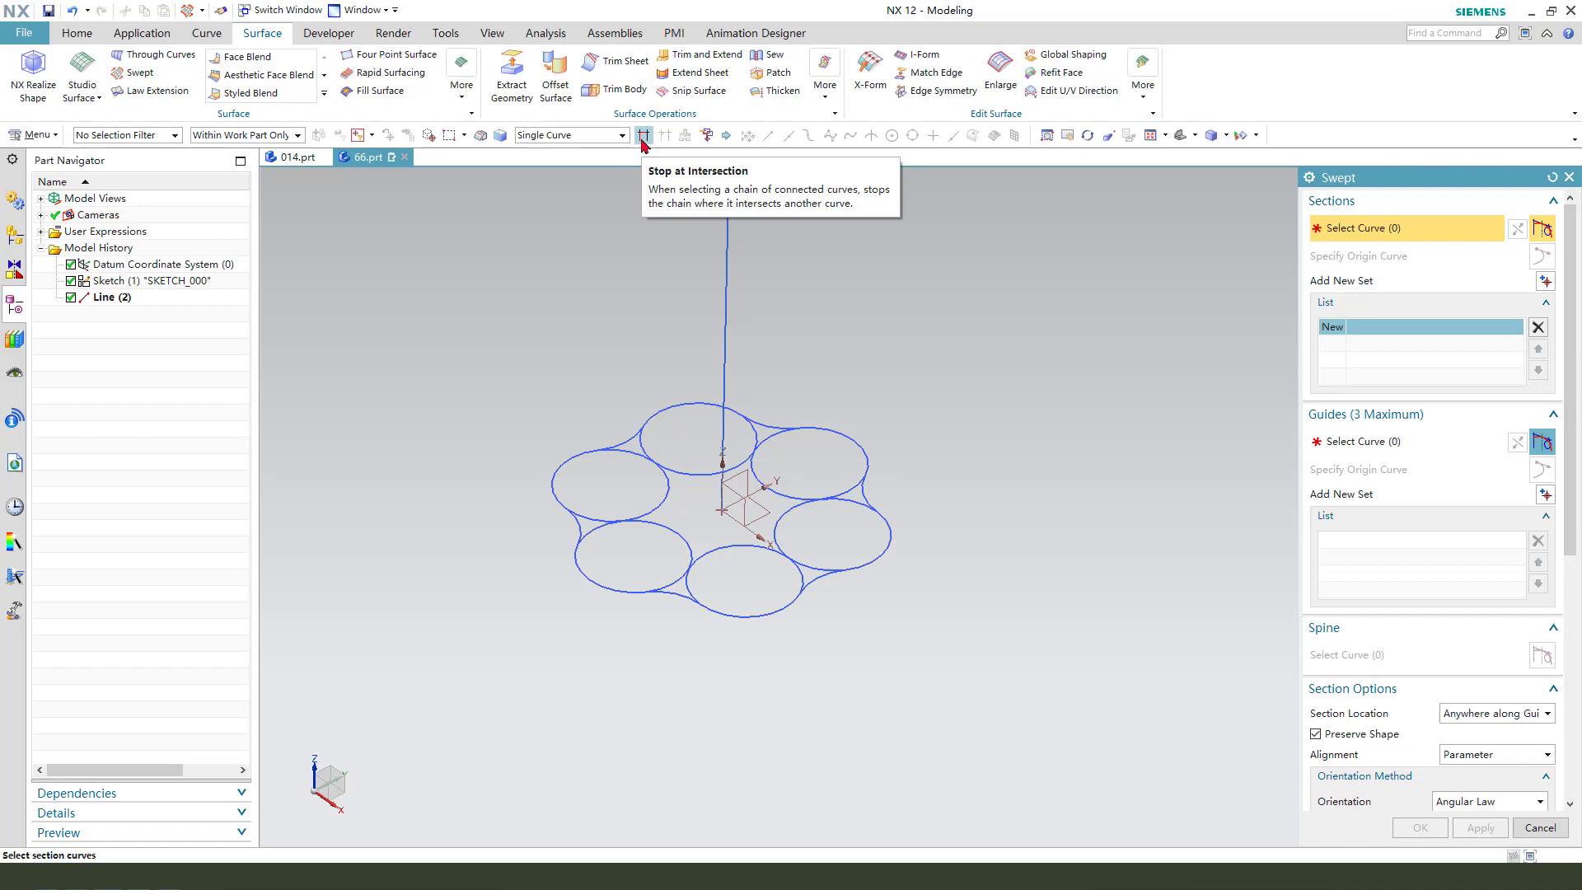
# Select all twelve outer arcs of the flower outline as the sweep section.
pyautogui.click(868, 448)
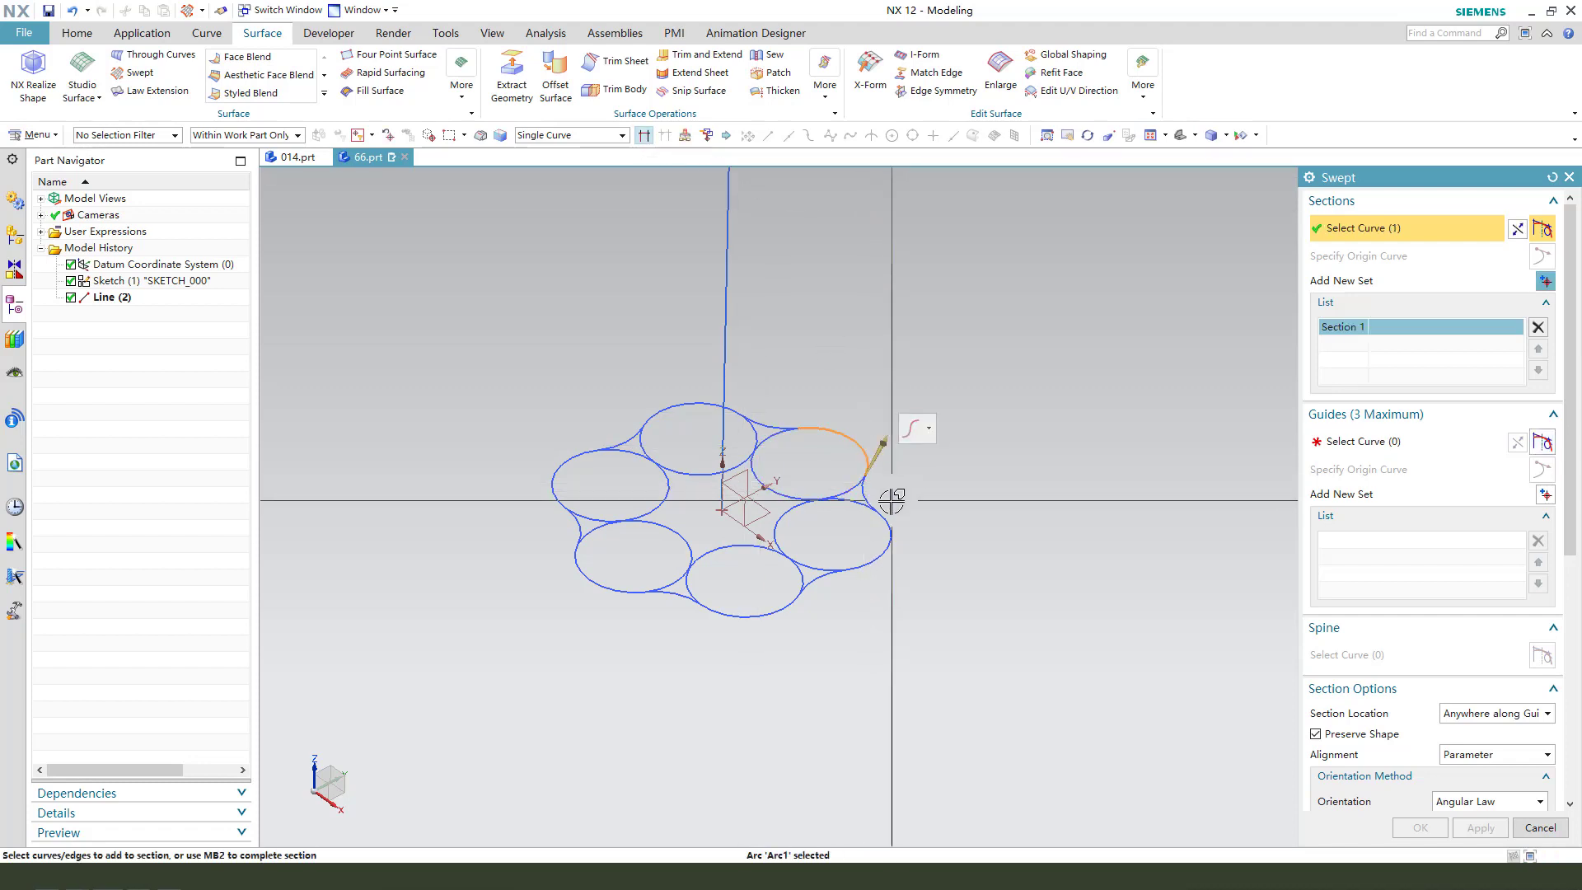
pyautogui.scroll(-3, 892, 499)
pyautogui.click(853, 470)
pyautogui.click(892, 551)
pyautogui.click(792, 612)
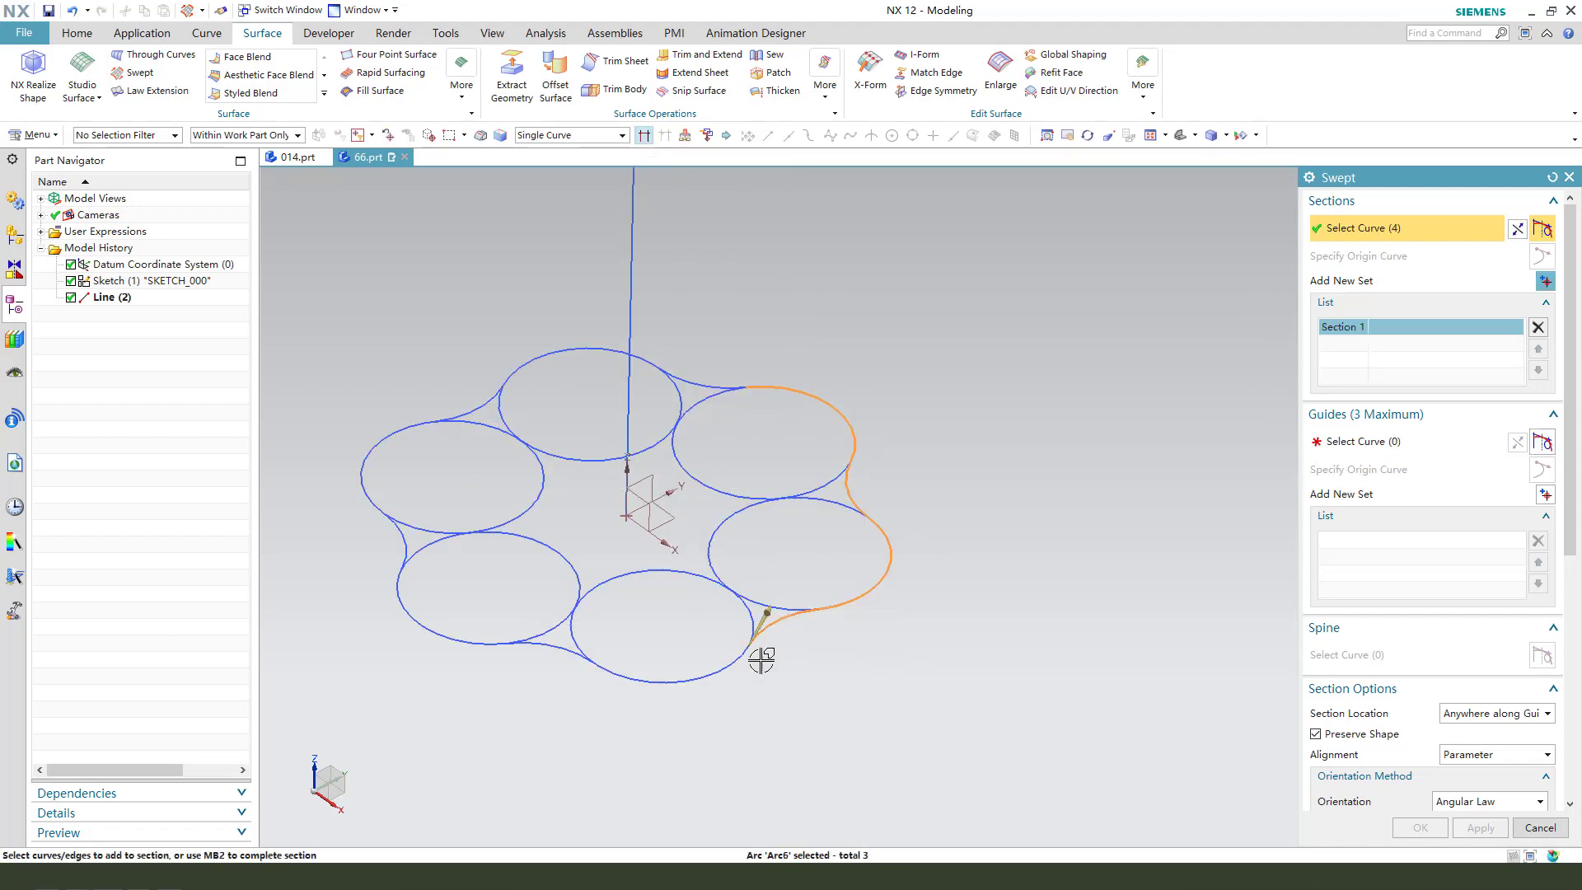
pyautogui.click(619, 668)
pyautogui.click(562, 648)
pyautogui.click(413, 622)
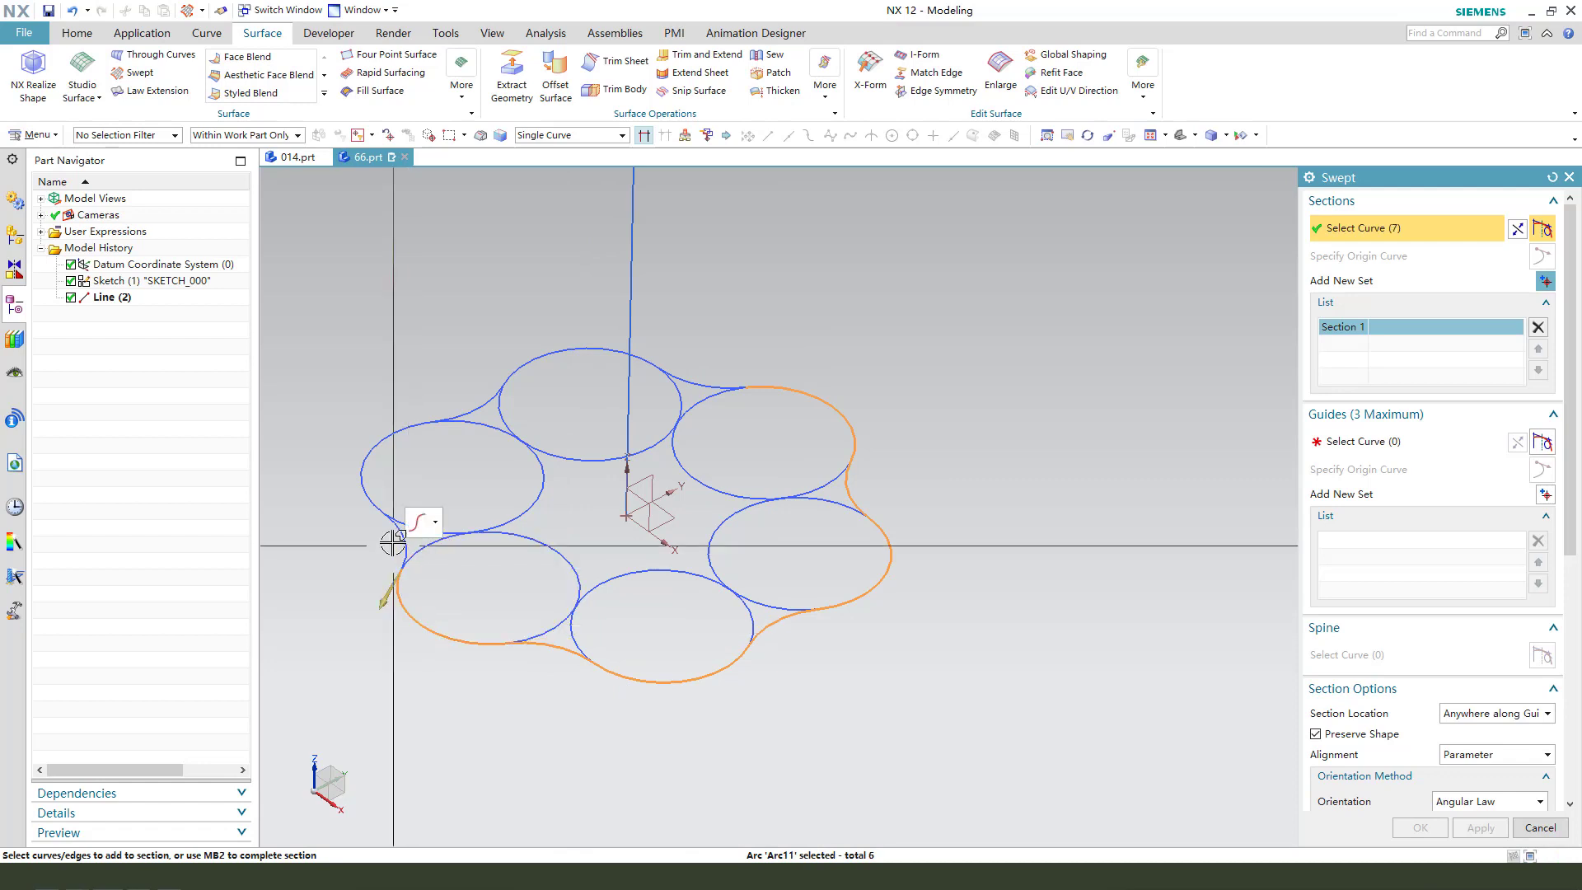
pyautogui.click(394, 534)
pyautogui.click(357, 459)
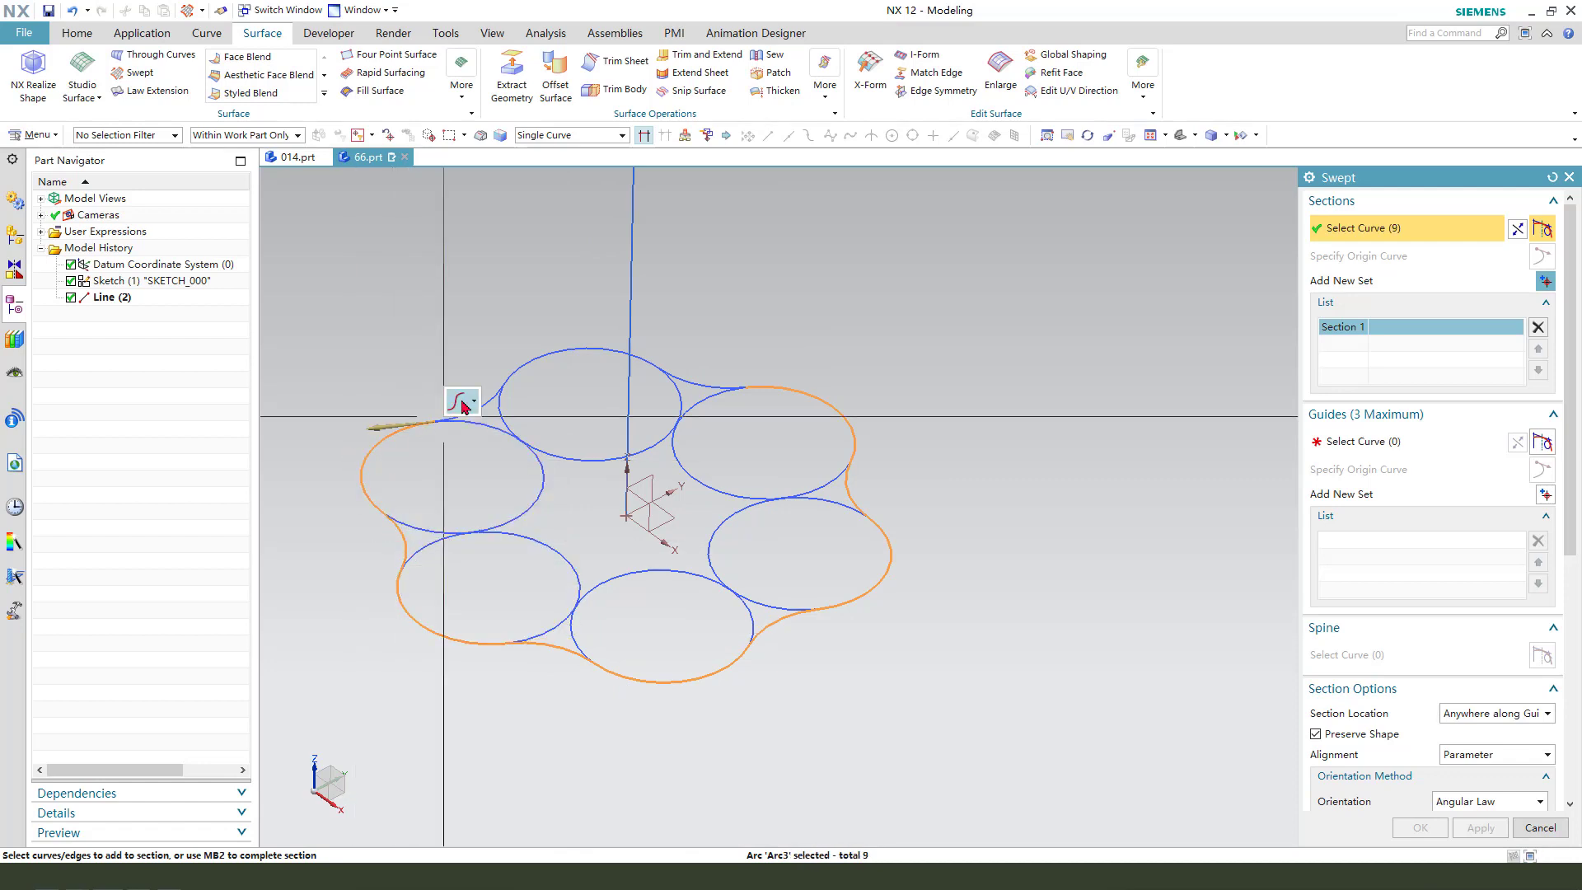
pyautogui.click(460, 401)
pyautogui.click(530, 354)
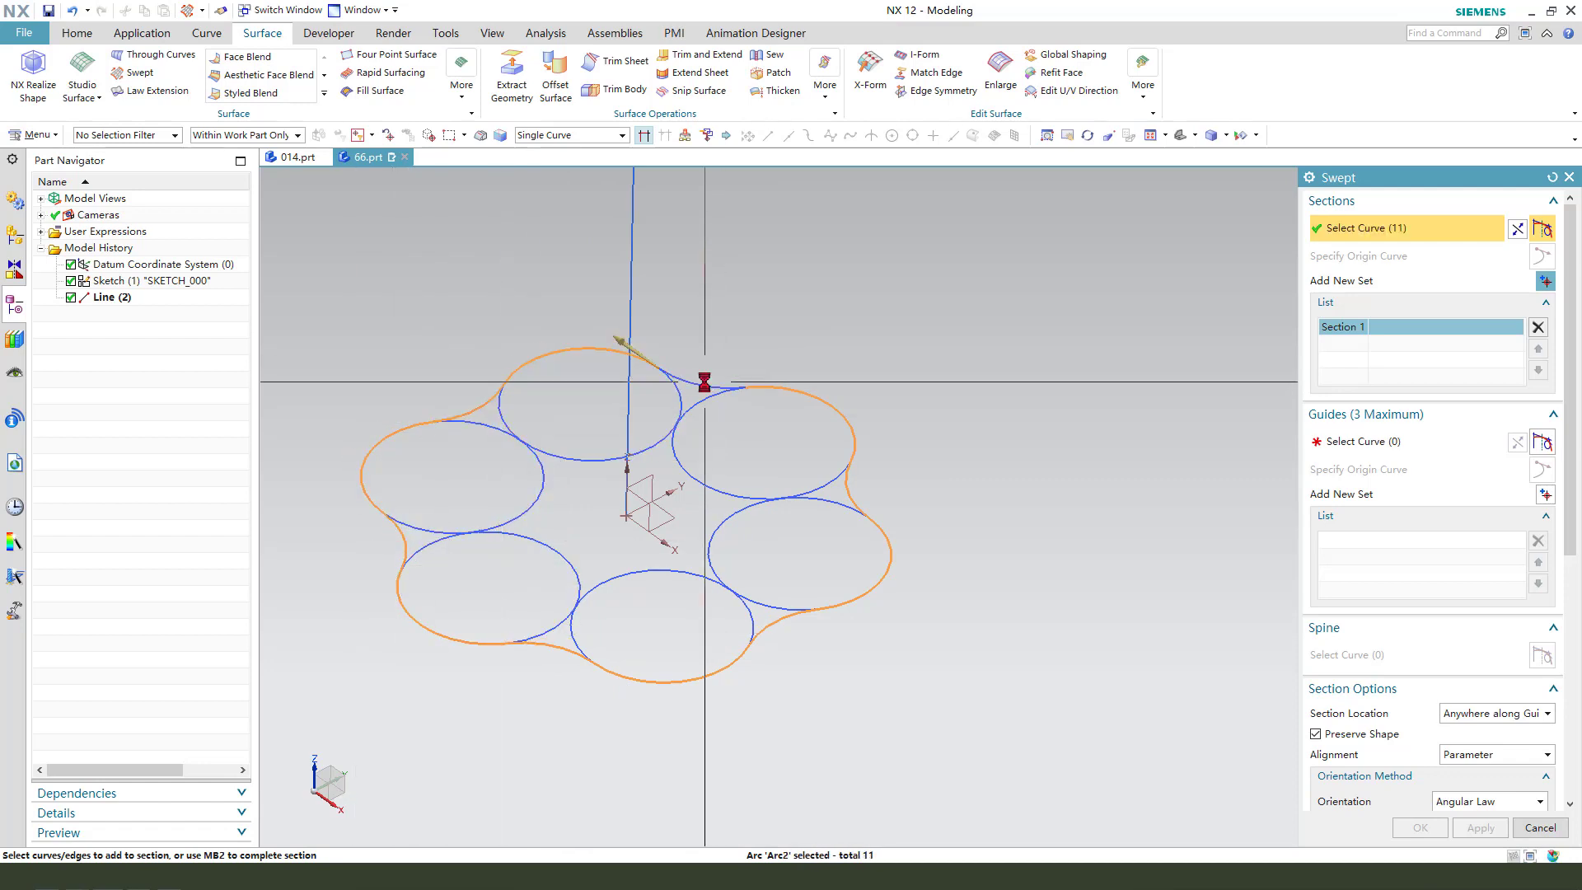
pyautogui.click(705, 380)
pyautogui.scroll(-2, 830, 529)
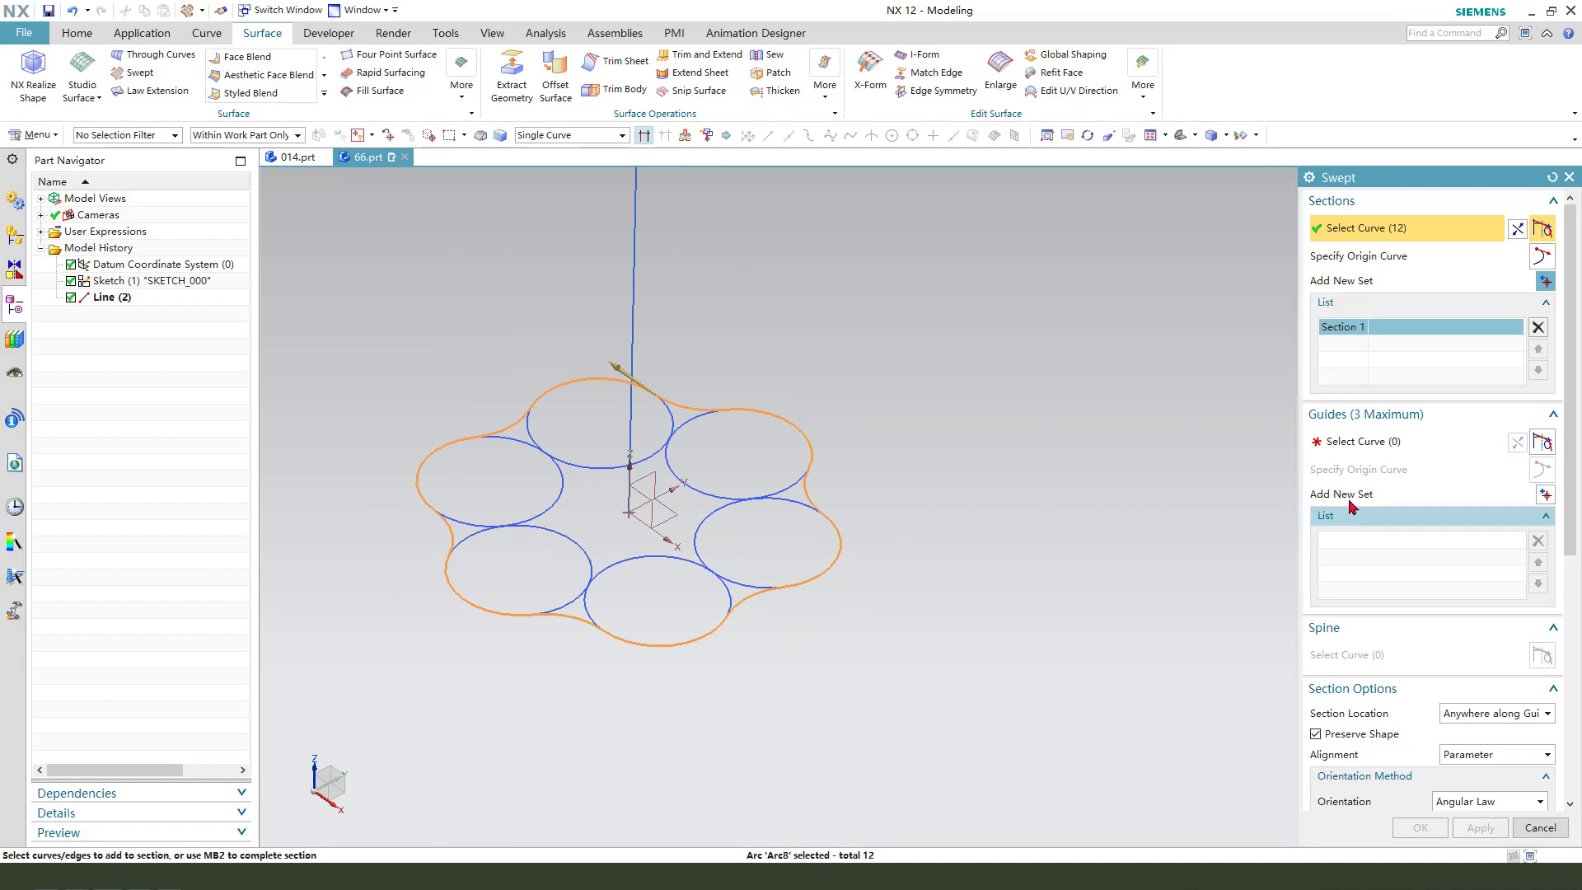
# Use the vertical line as guide and set orientation to Angular Law, linear 0 to 180°.
pyautogui.click(1355, 445)
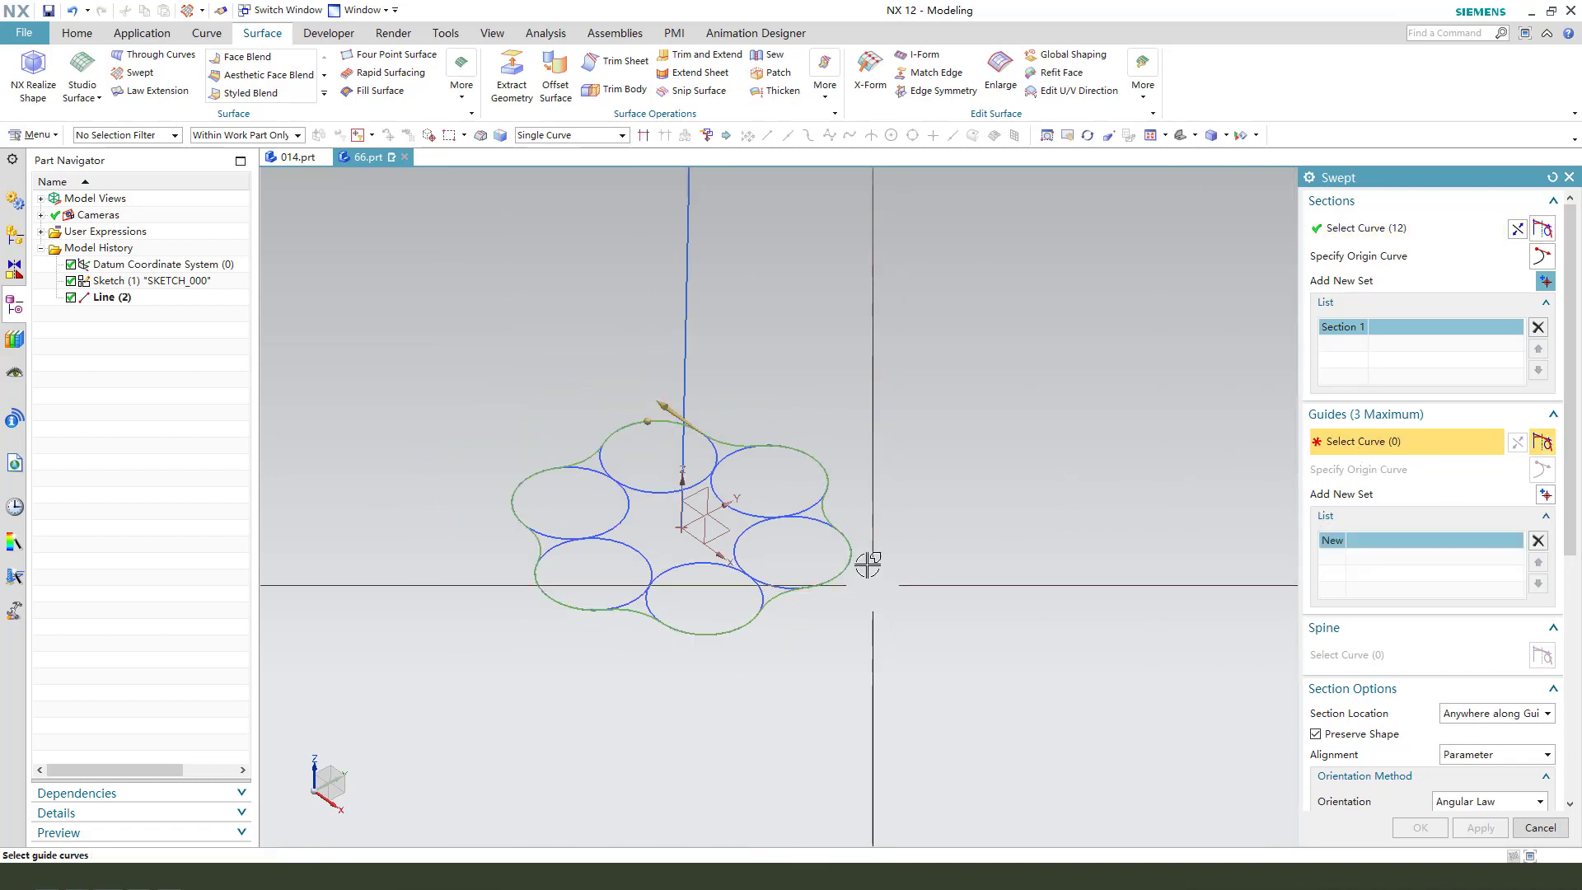
pyautogui.scroll(-2, 668, 441)
pyautogui.click(675, 339)
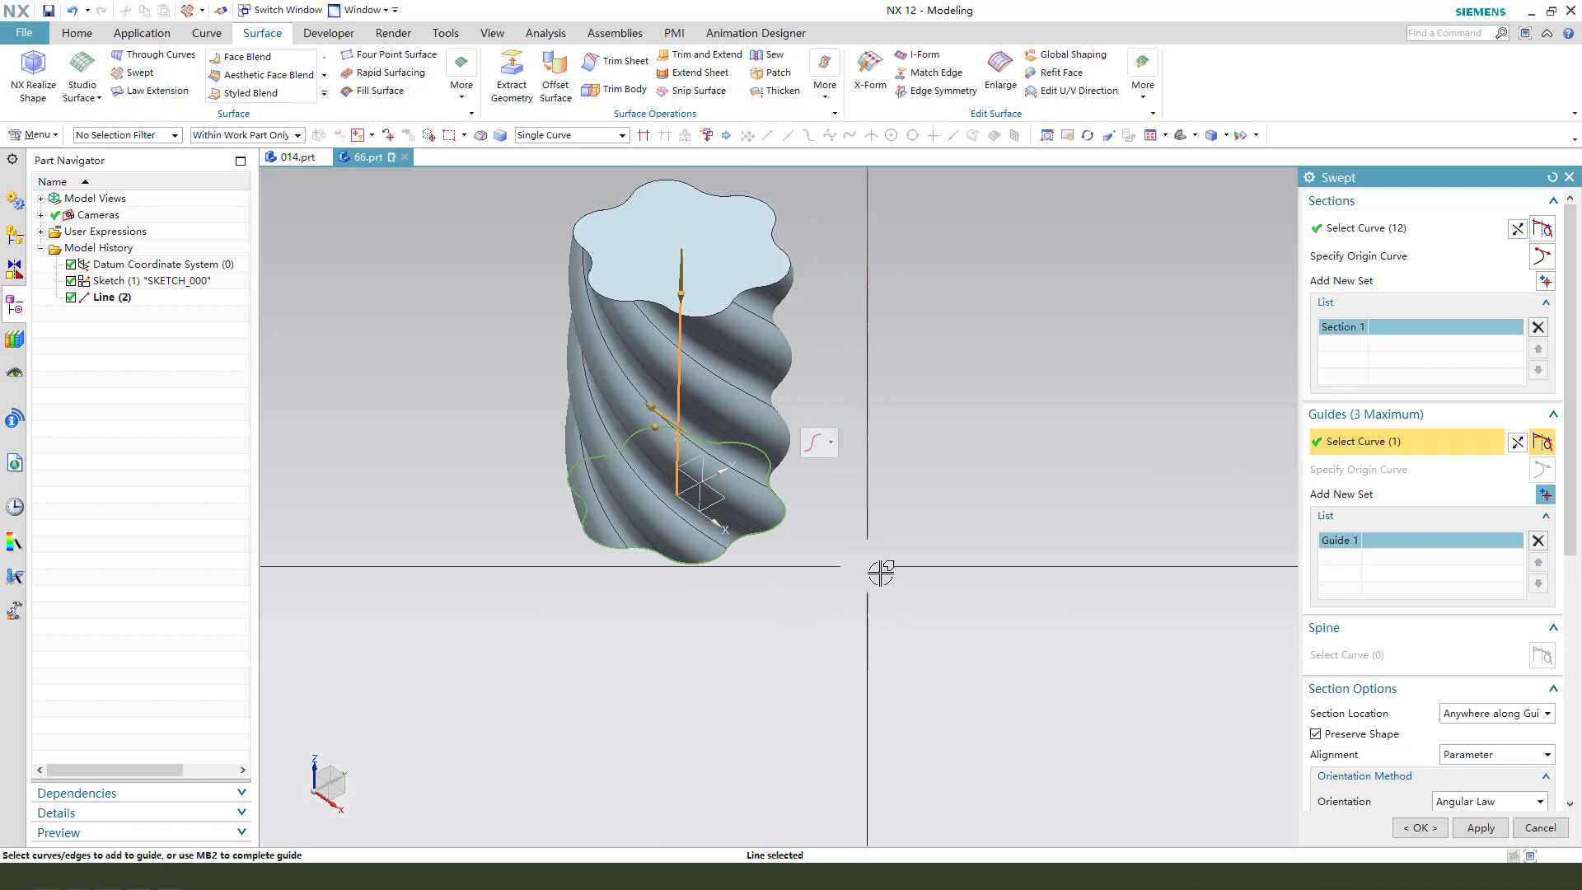
pyautogui.moveTo(882, 572); pyautogui.dragTo(947, 565, button='middle')
pyautogui.scroll(-3, 1482, 664)
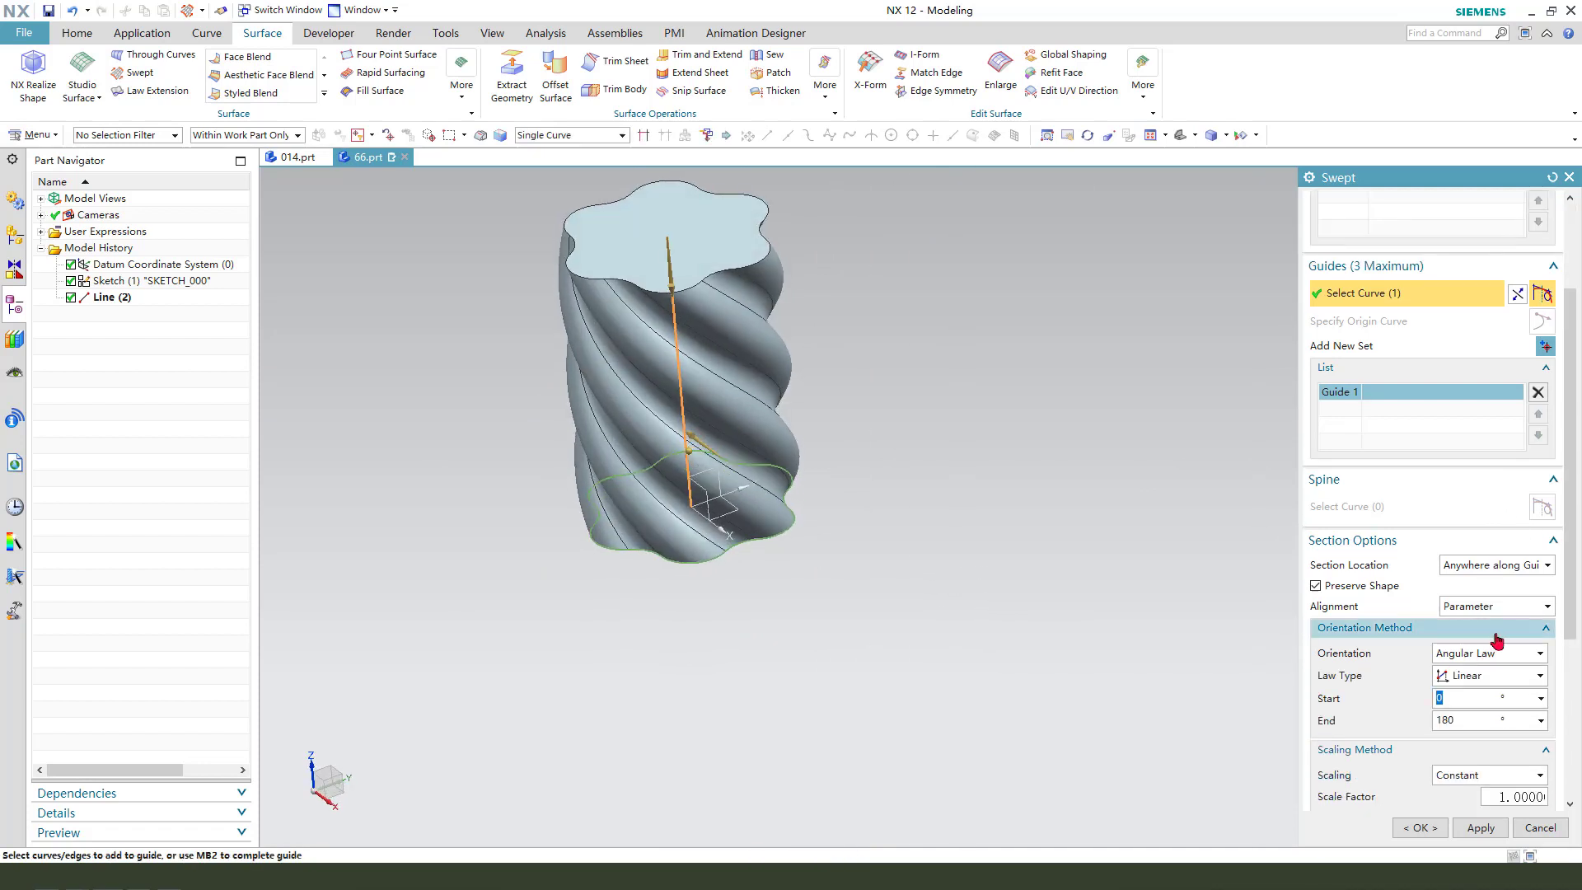
pyautogui.click(1477, 655)
pyautogui.click(1476, 673)
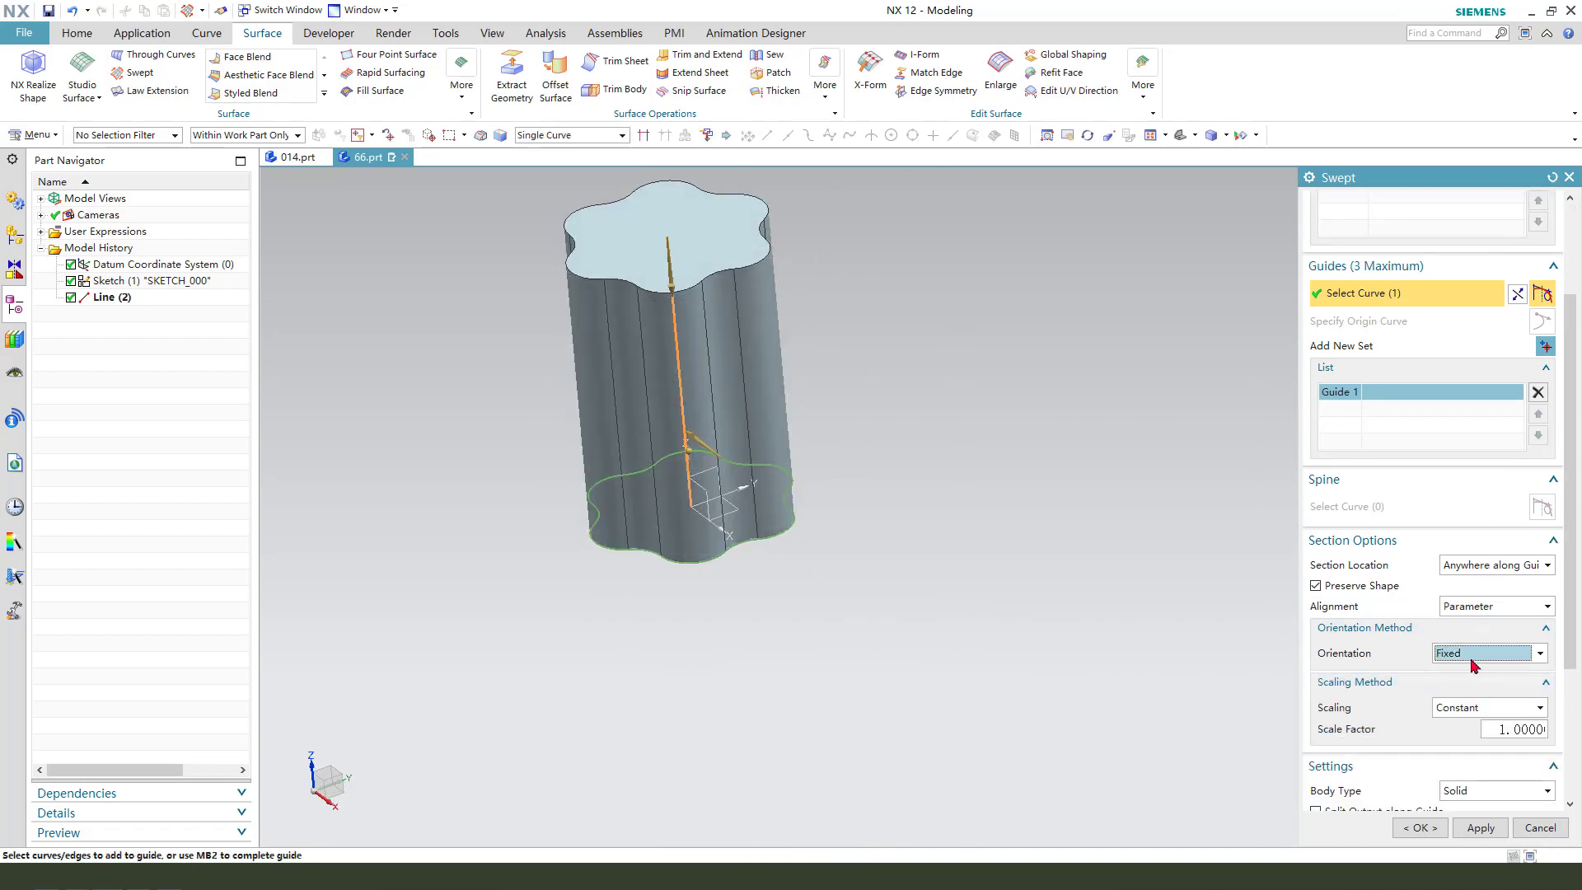
pyautogui.click(1475, 669)
pyautogui.click(1479, 657)
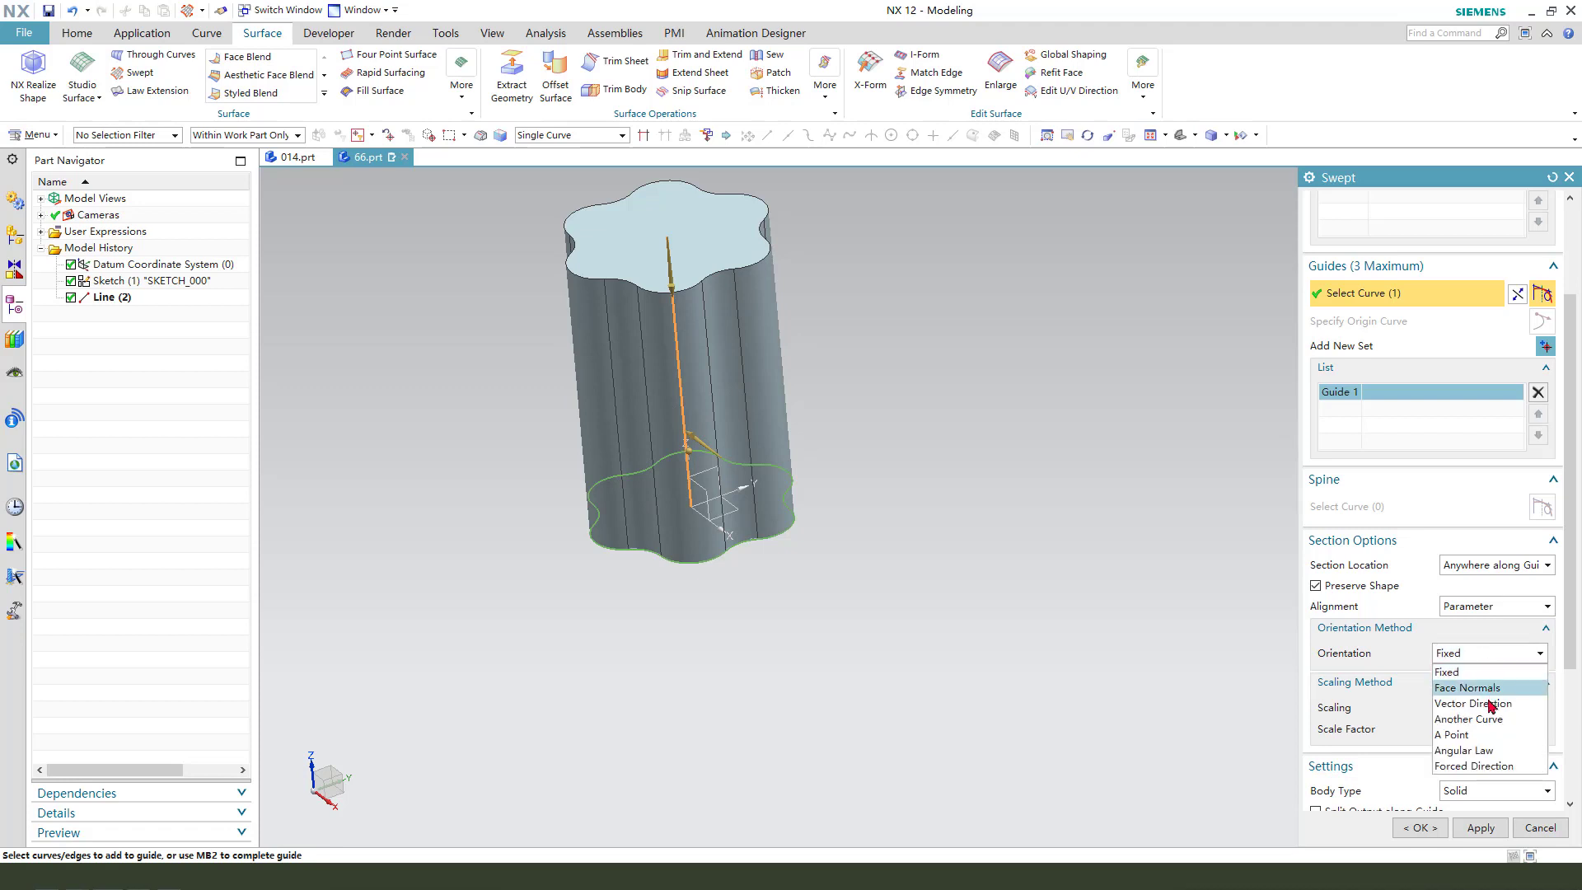
pyautogui.click(1473, 751)
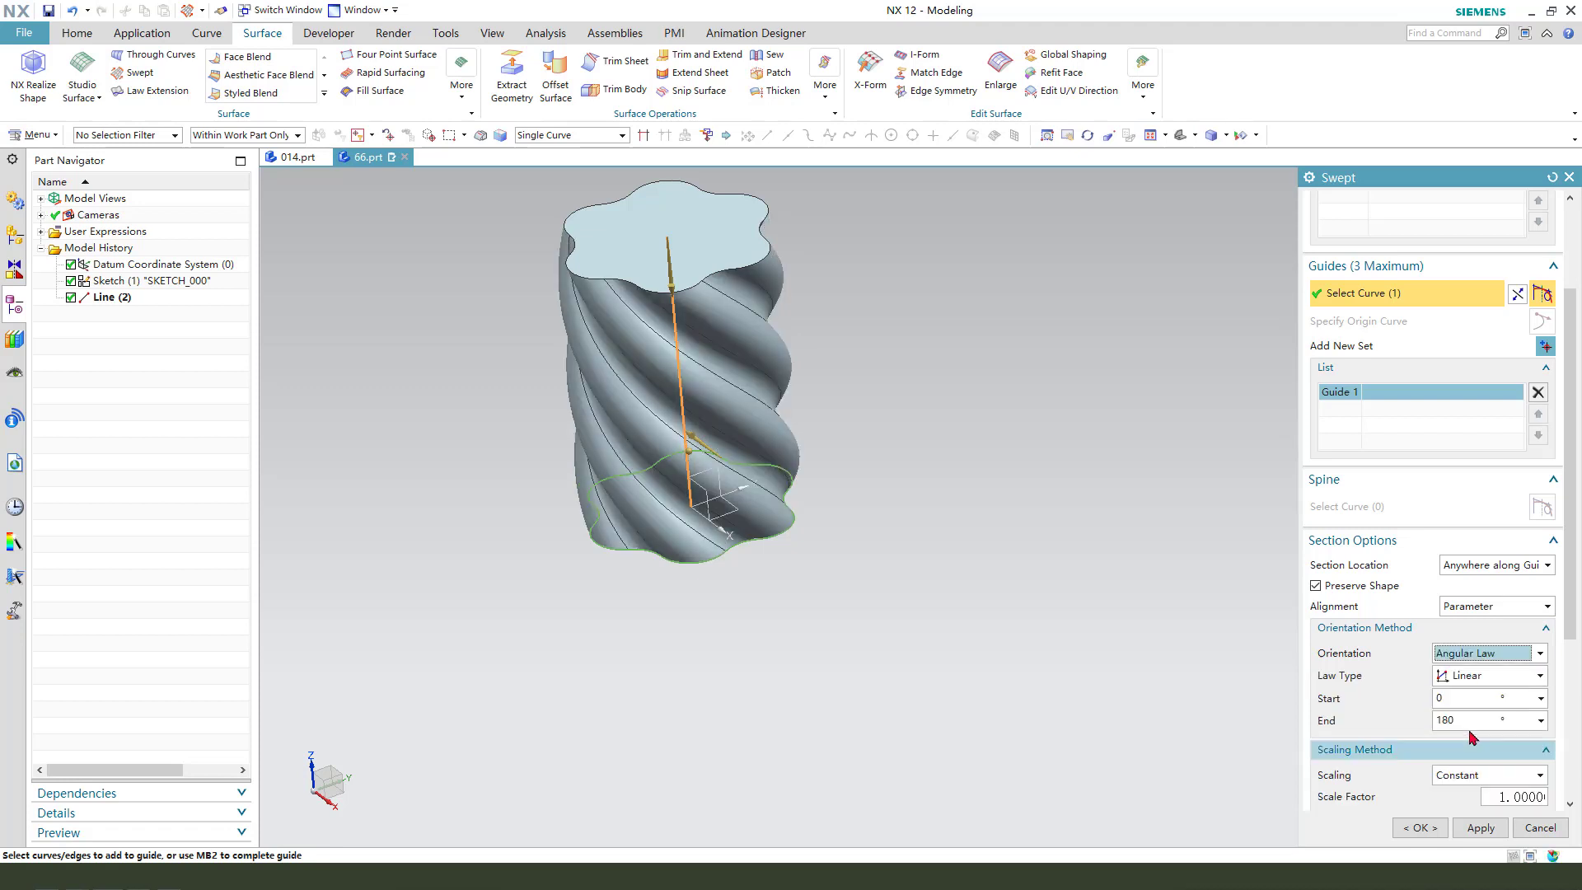
pyautogui.click(1480, 685)
pyautogui.click(1488, 717)
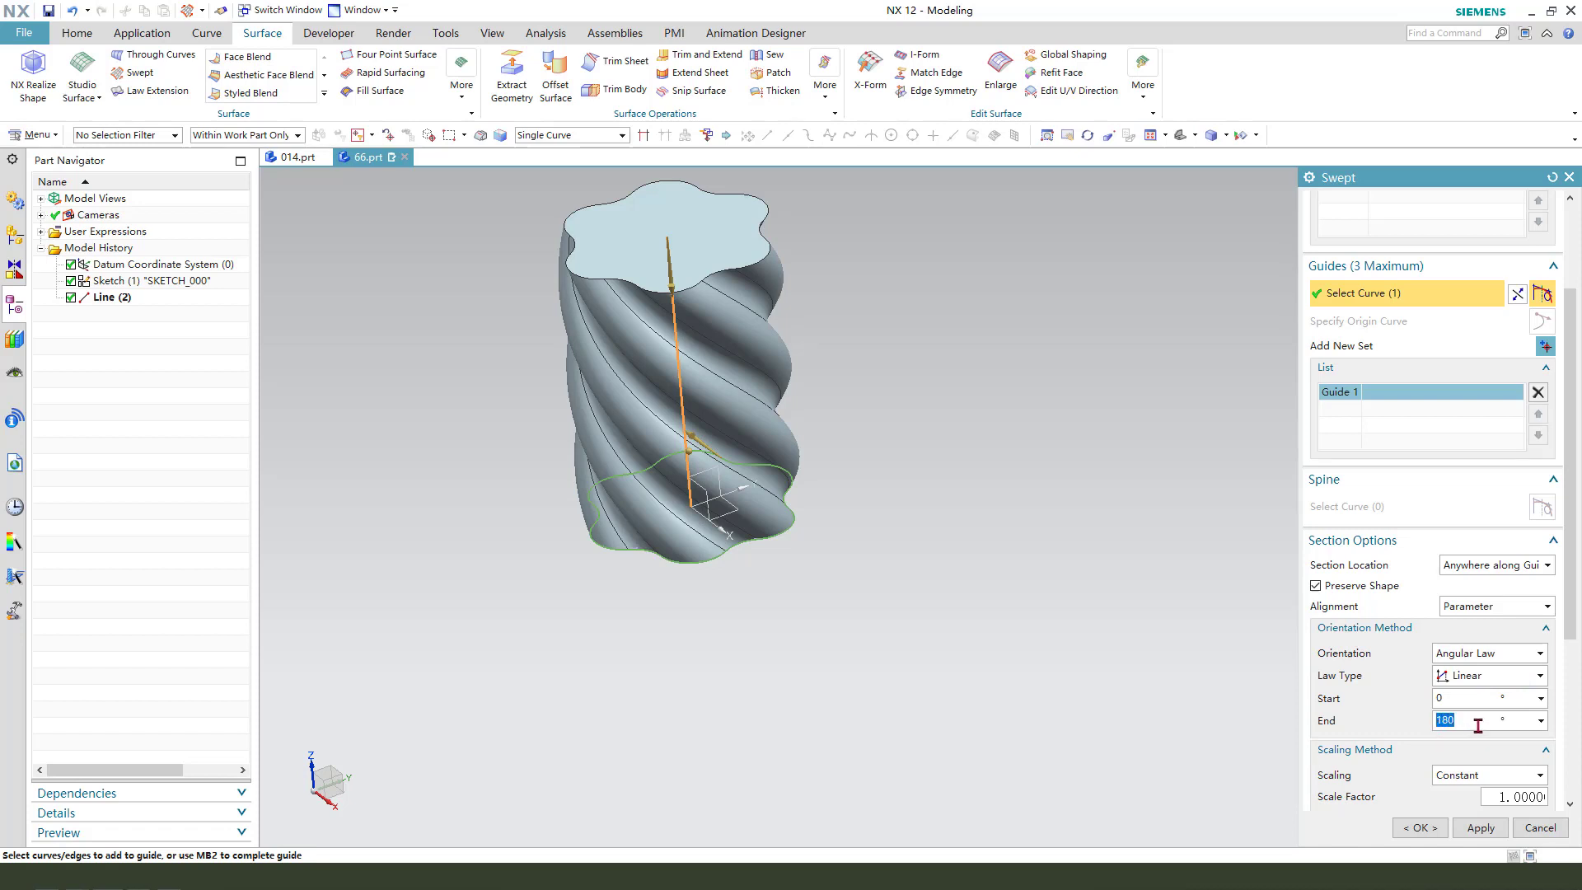
pyautogui.scroll(-3, 1494, 714)
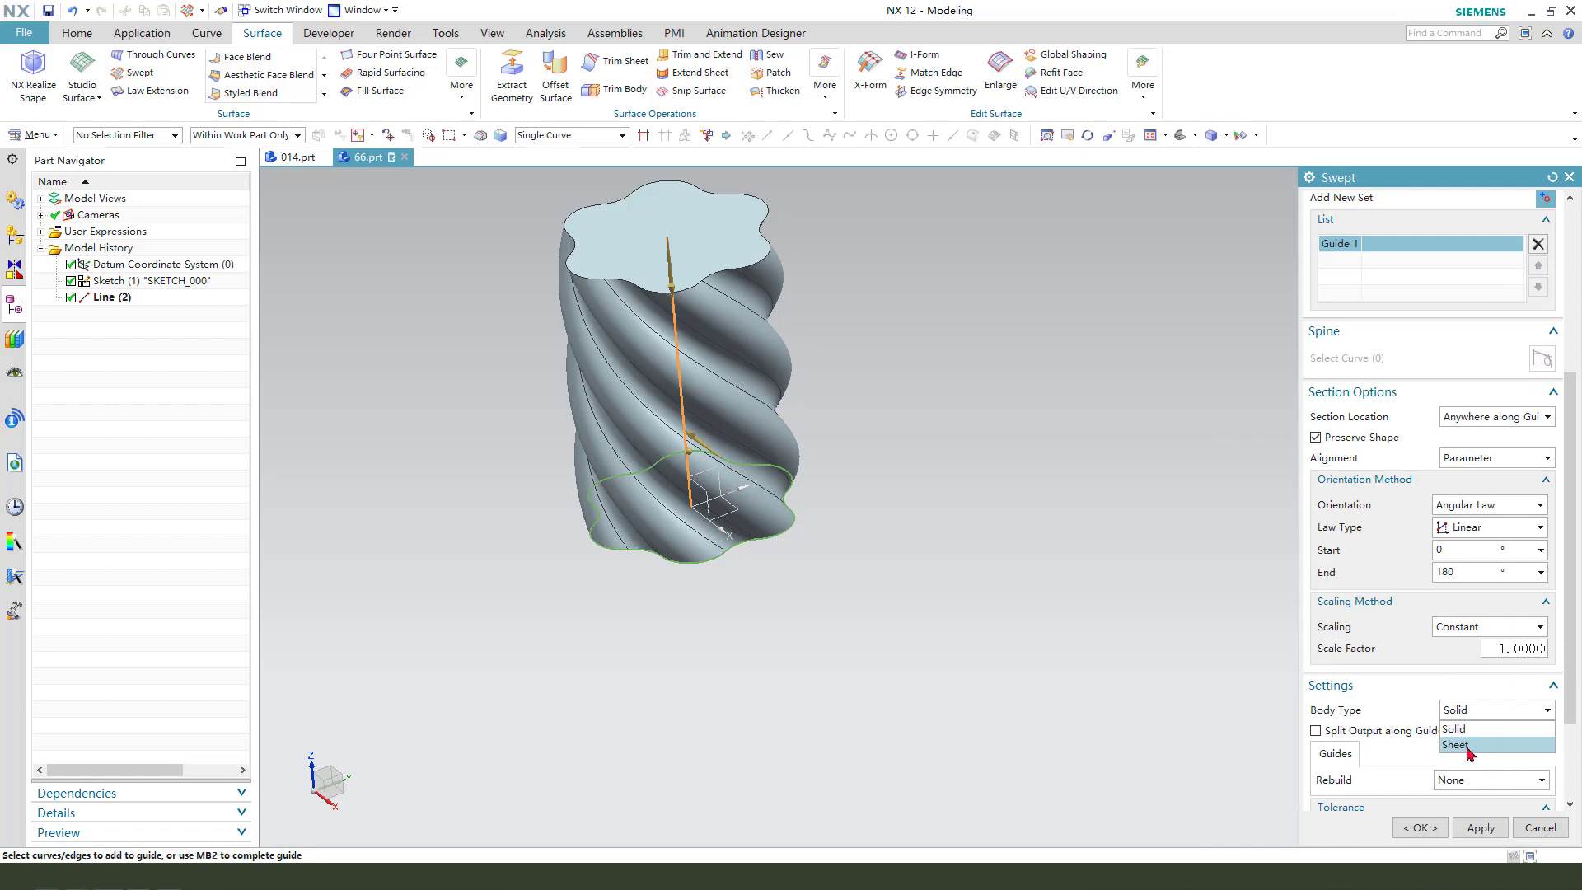
# Set body type to Sheet and create the twisted swept surface.
pyautogui.click(1467, 745)
pyautogui.moveTo(883, 524)
pyautogui.mouseDown(button='middle')
pyautogui.moveTo(1084, 506)
pyautogui.moveTo(1155, 618)
pyautogui.mouseUp(button='middle')
pyautogui.scroll(-3, 1510, 701)
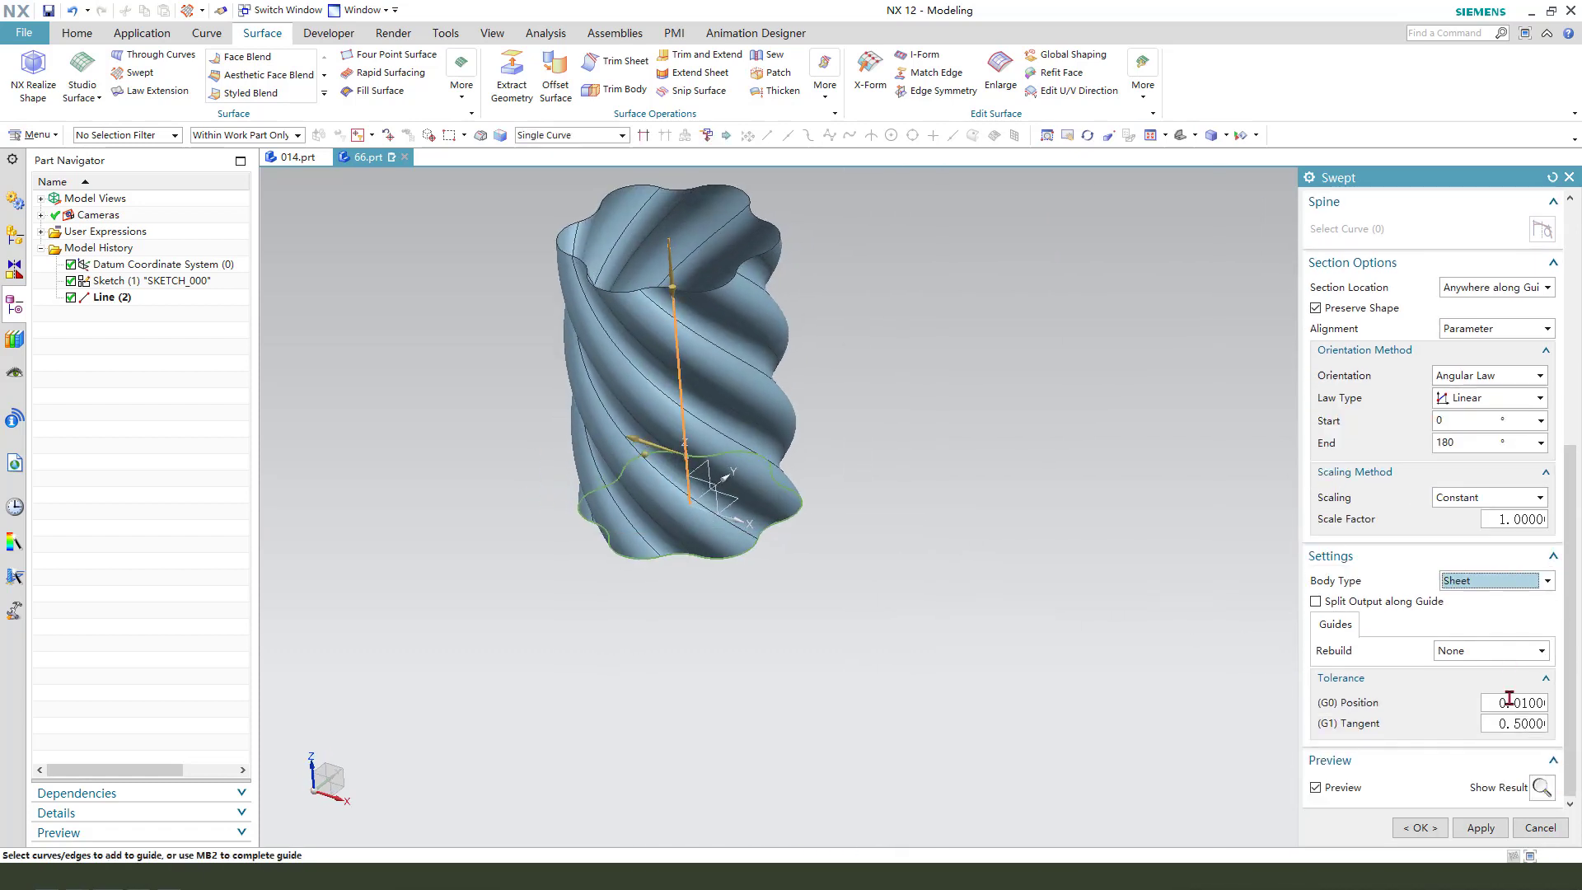
pyautogui.scroll(2, 1508, 701)
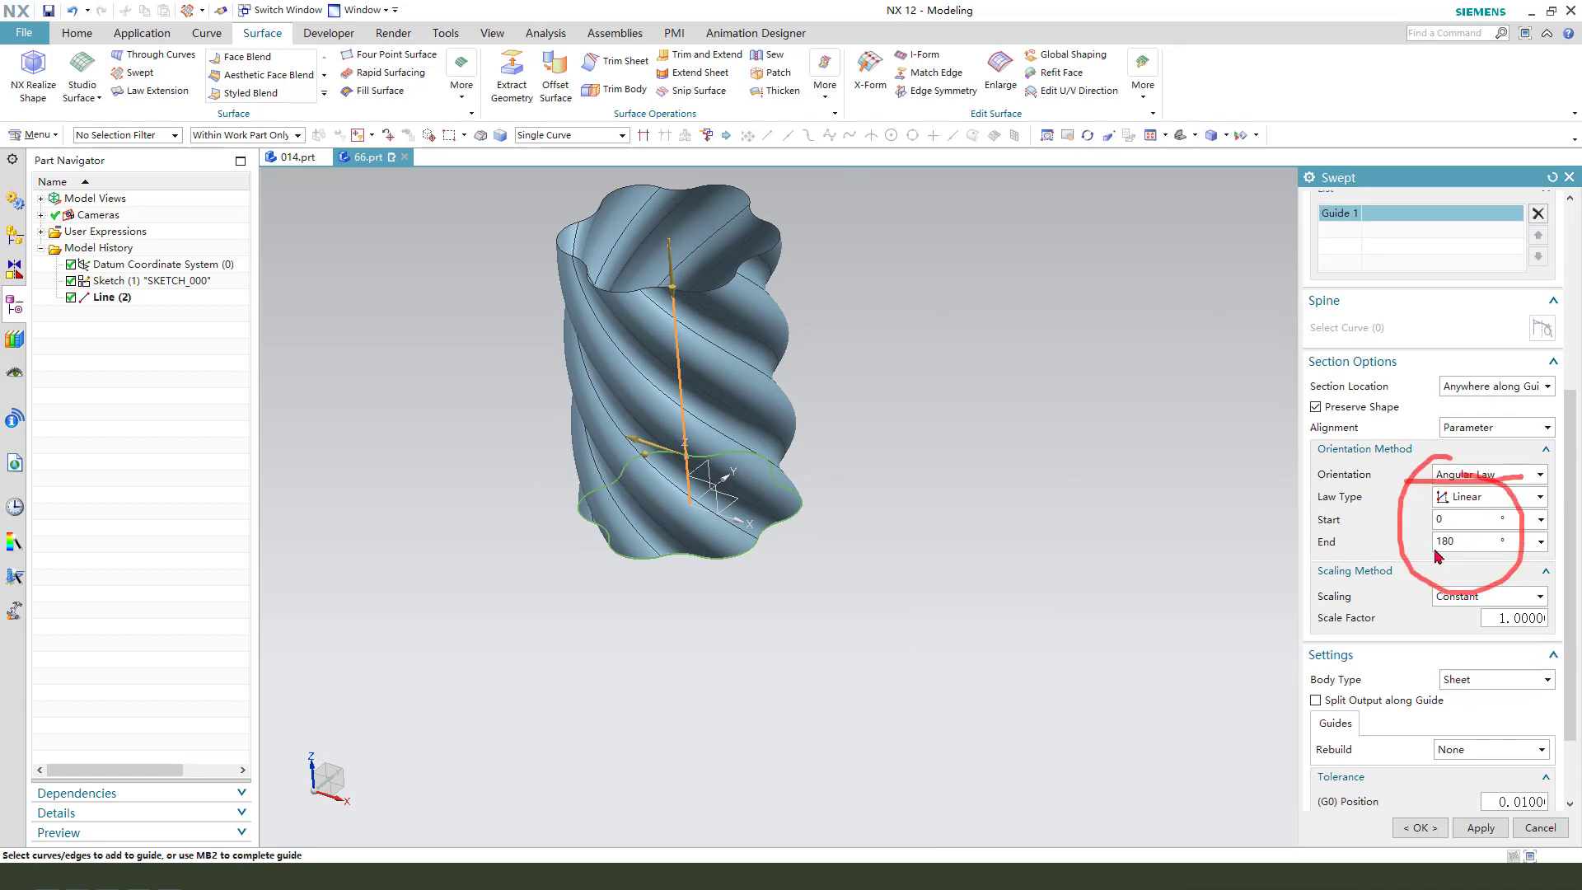
pyautogui.scroll(3, 1458, 427)
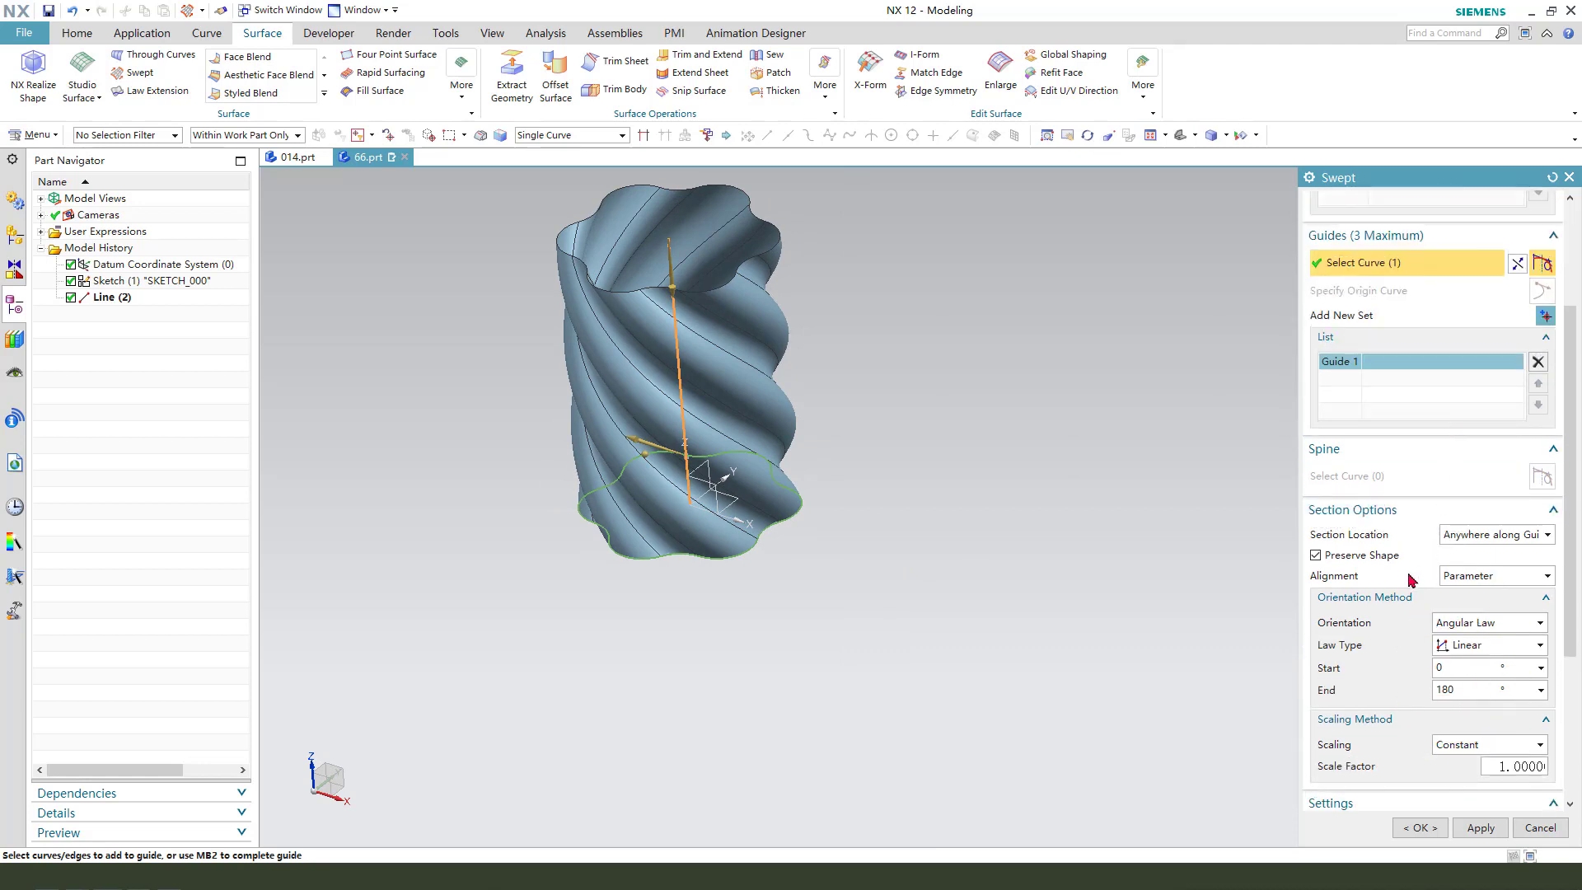
pyautogui.click(1421, 829)
pyautogui.moveTo(791, 522)
pyautogui.mouseDown(button='middle')
pyautogui.moveTo(805, 447)
pyautogui.moveTo(936, 431)
pyautogui.mouseUp(button='middle')
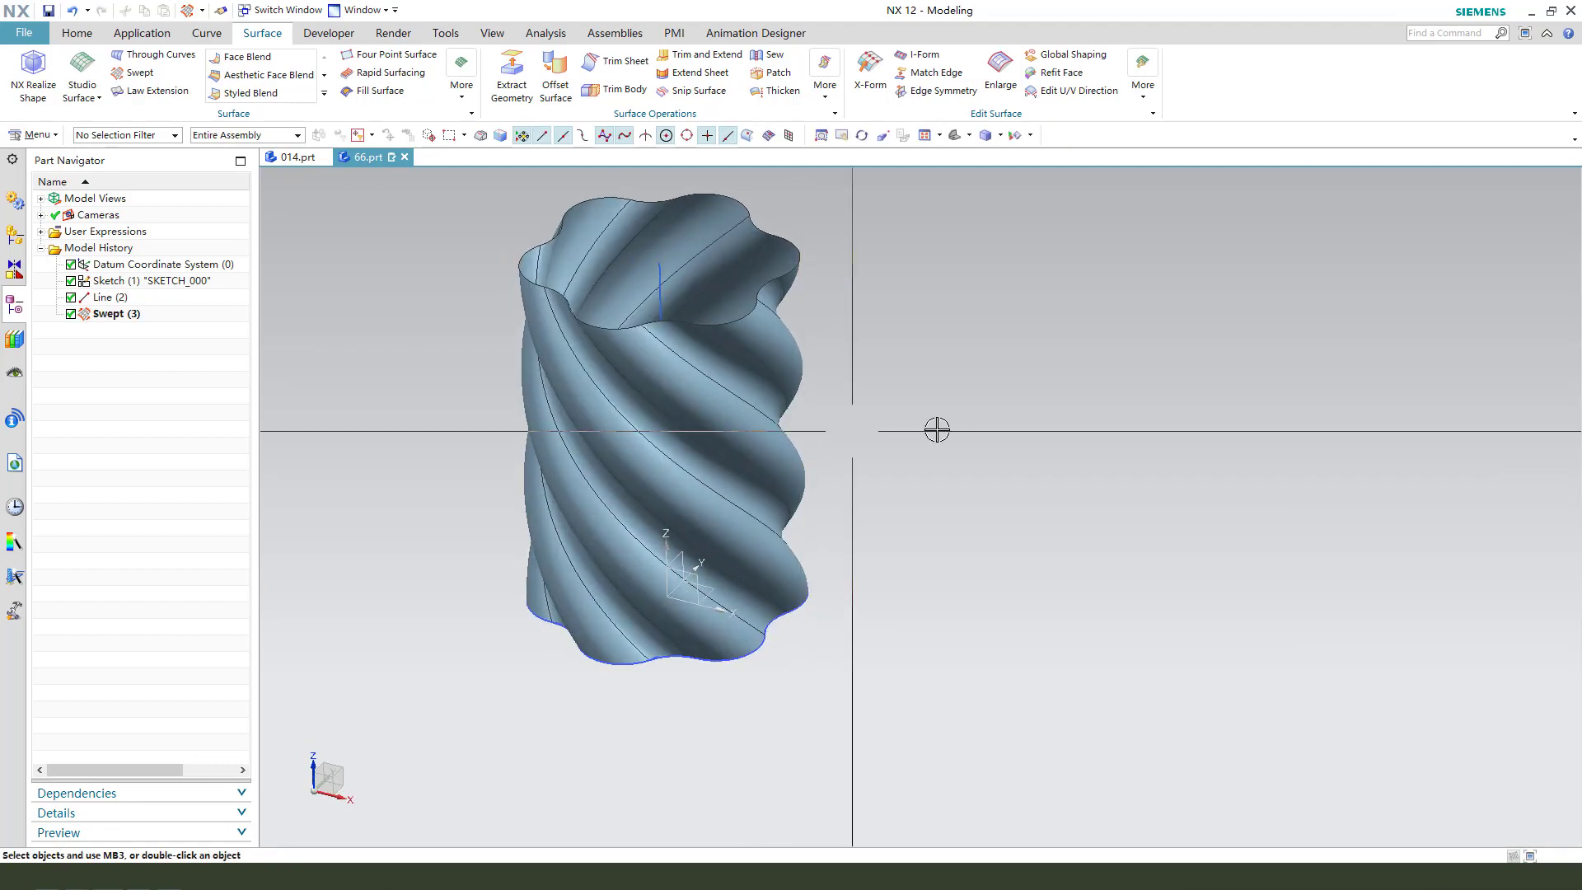
# Mirror the twisted swept sheet across the XZ datum plane with Mirror Geometry.
pyautogui.click(77, 34)
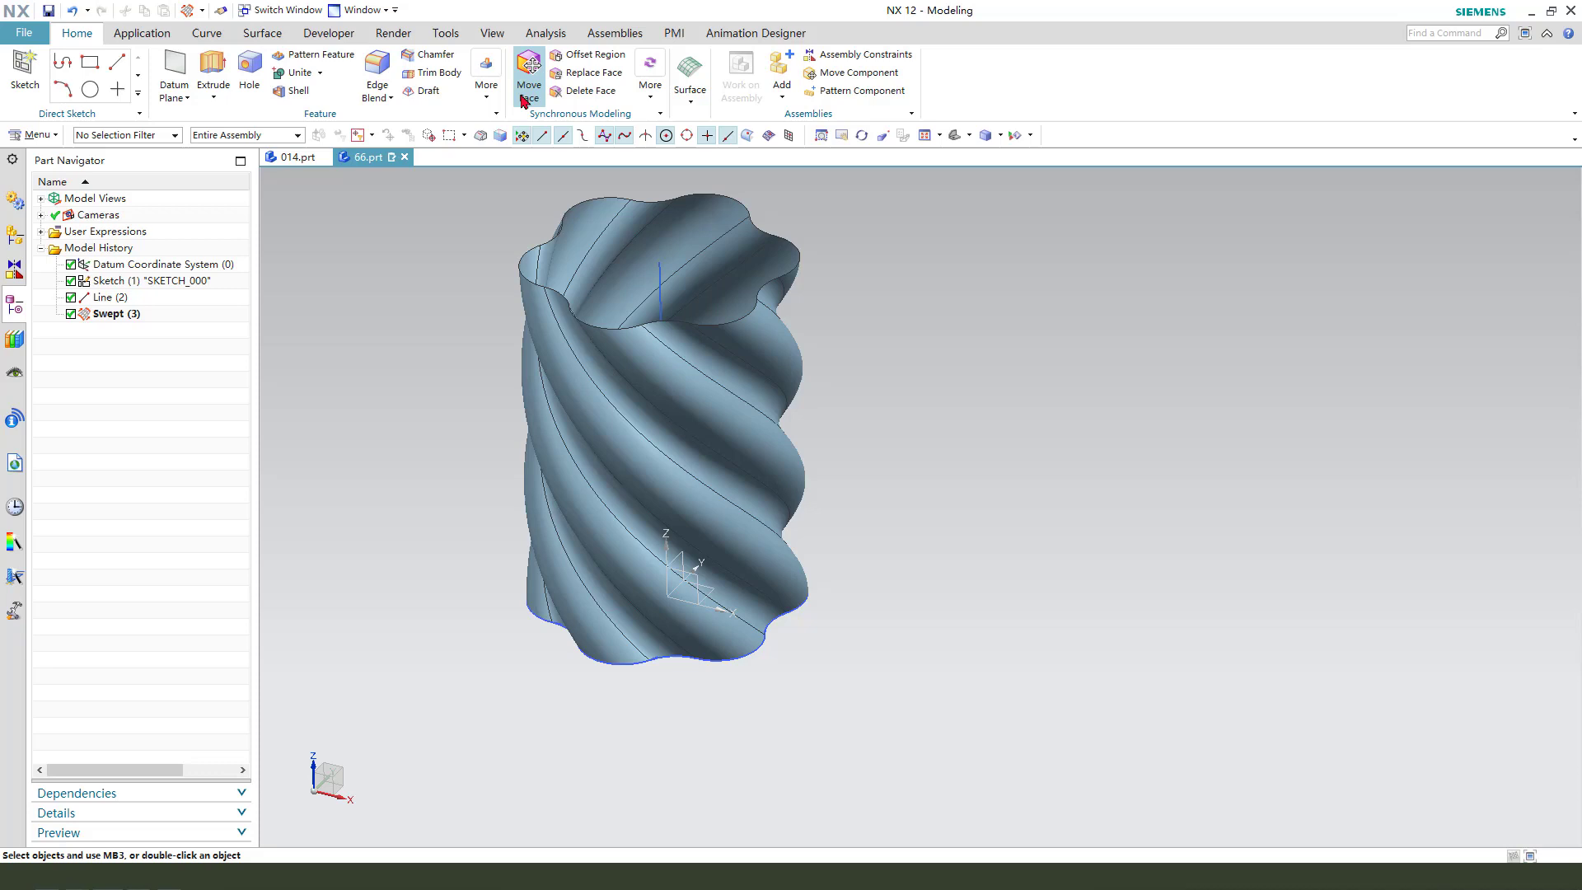
pyautogui.click(482, 100)
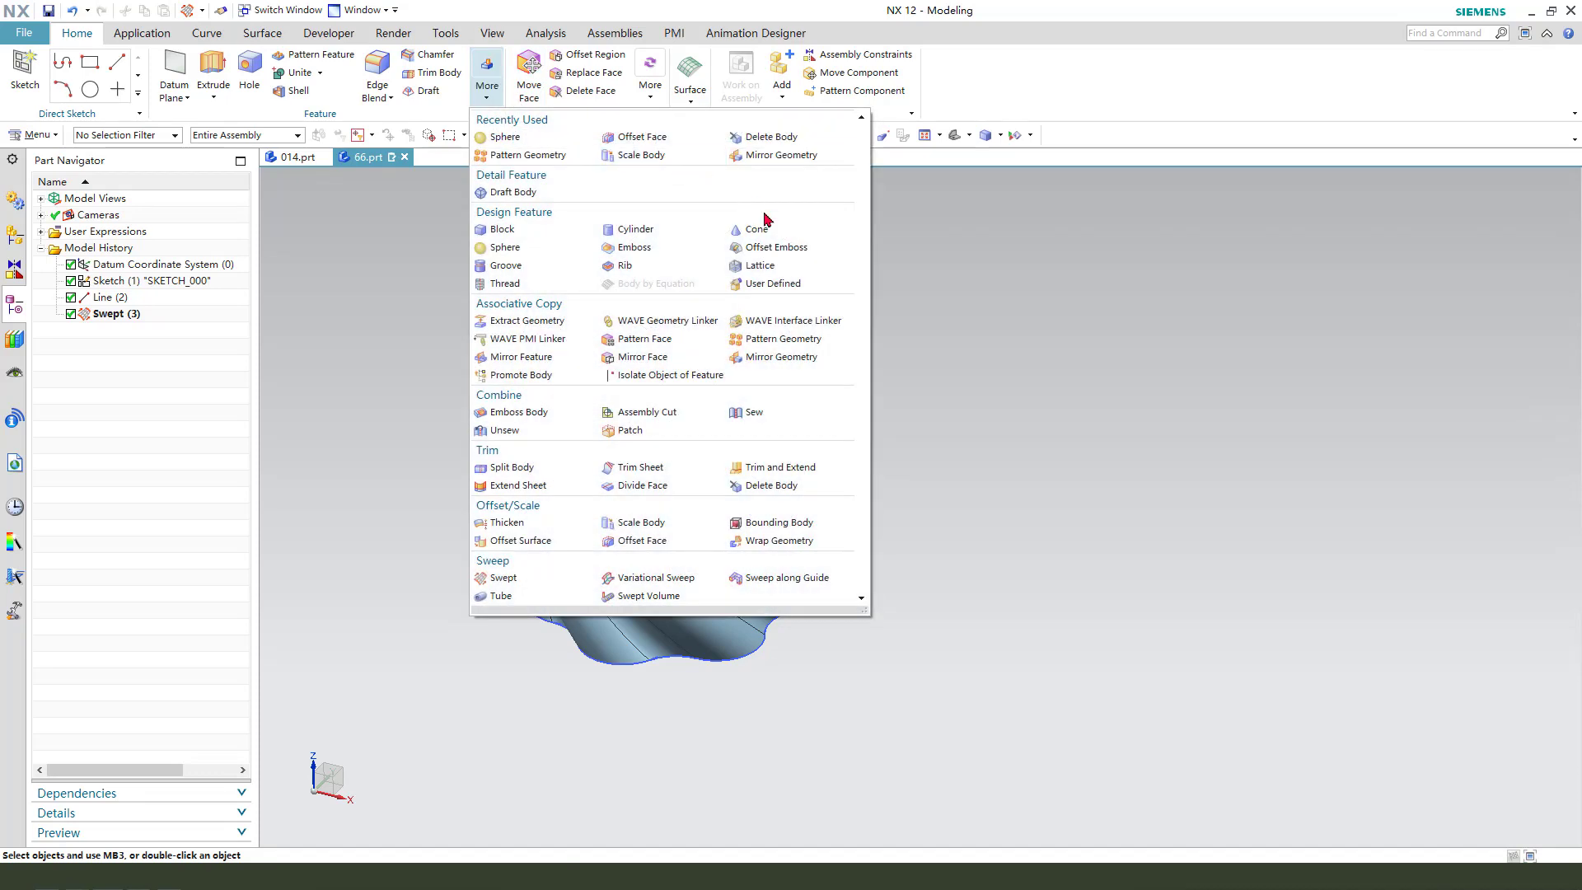
pyautogui.click(771, 160)
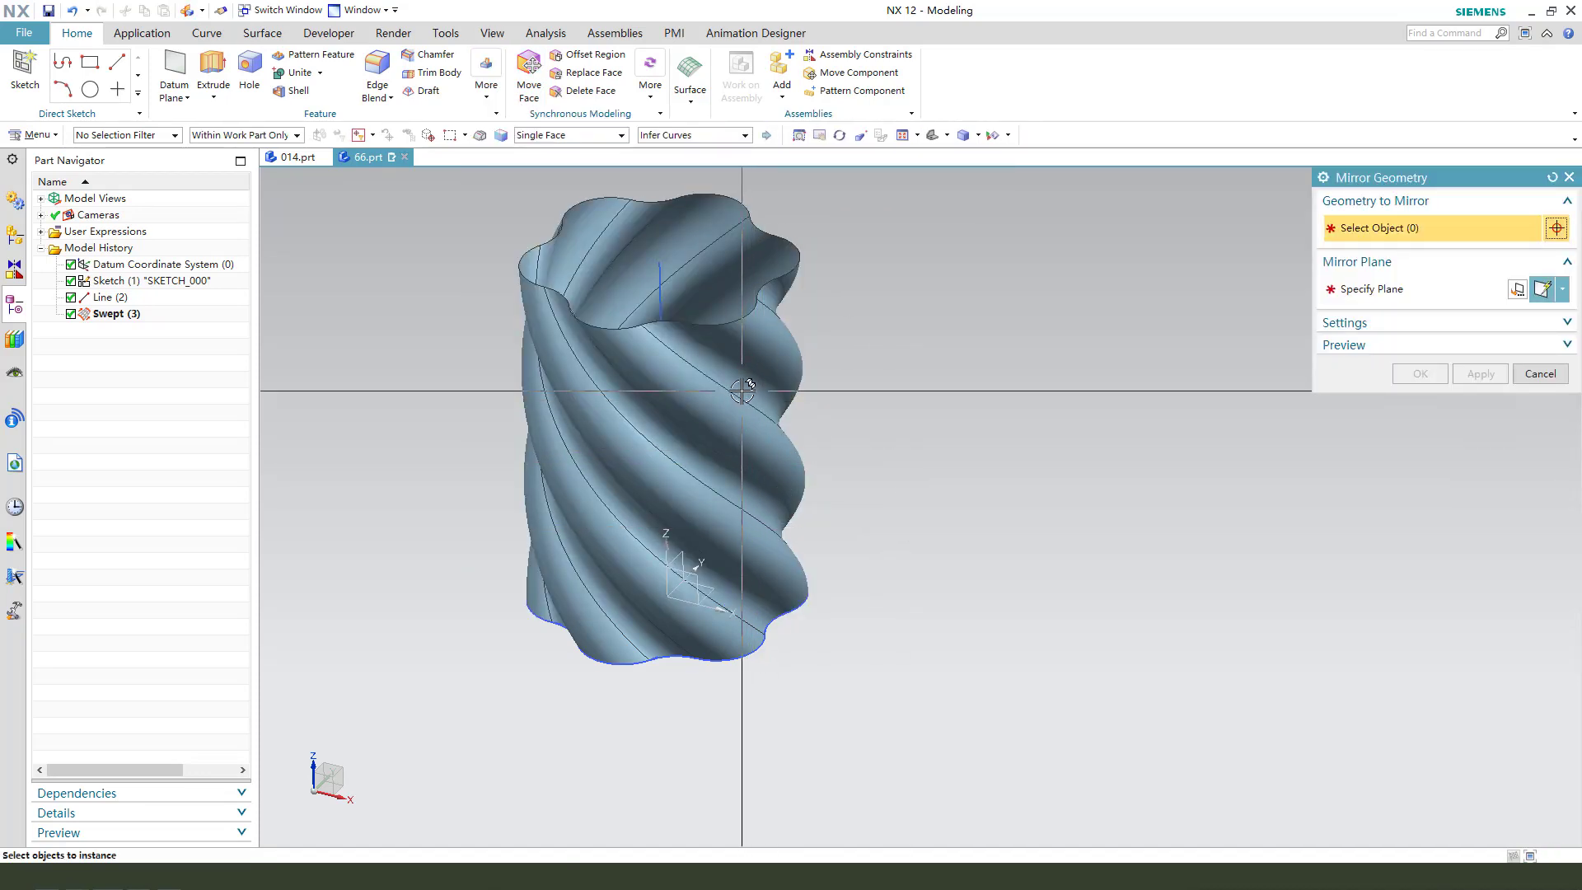
pyautogui.click(753, 350)
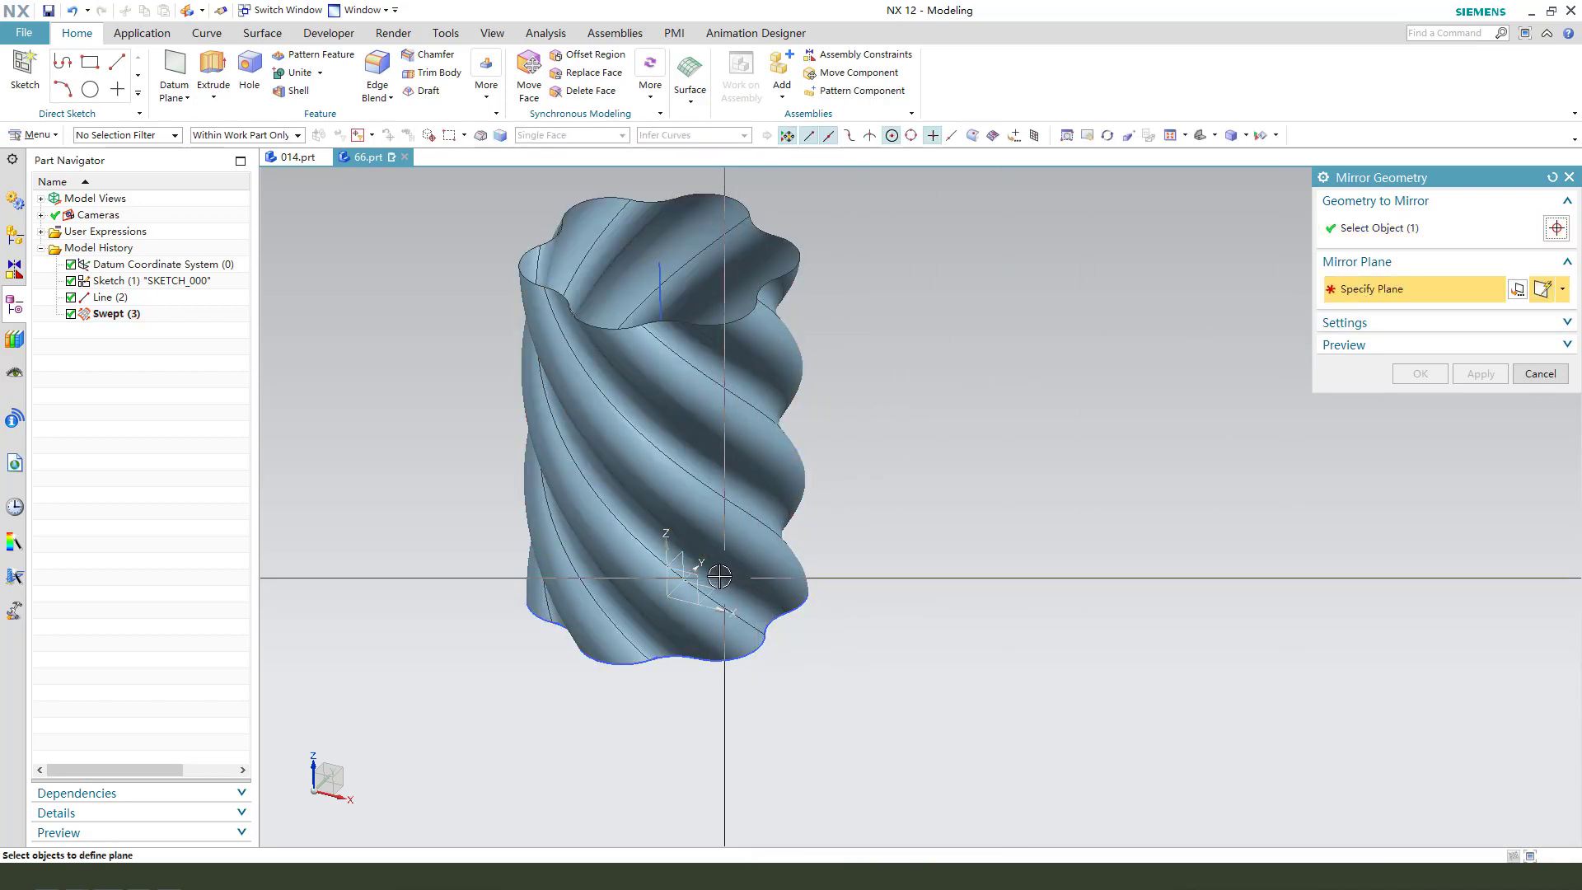
pyautogui.click(680, 574)
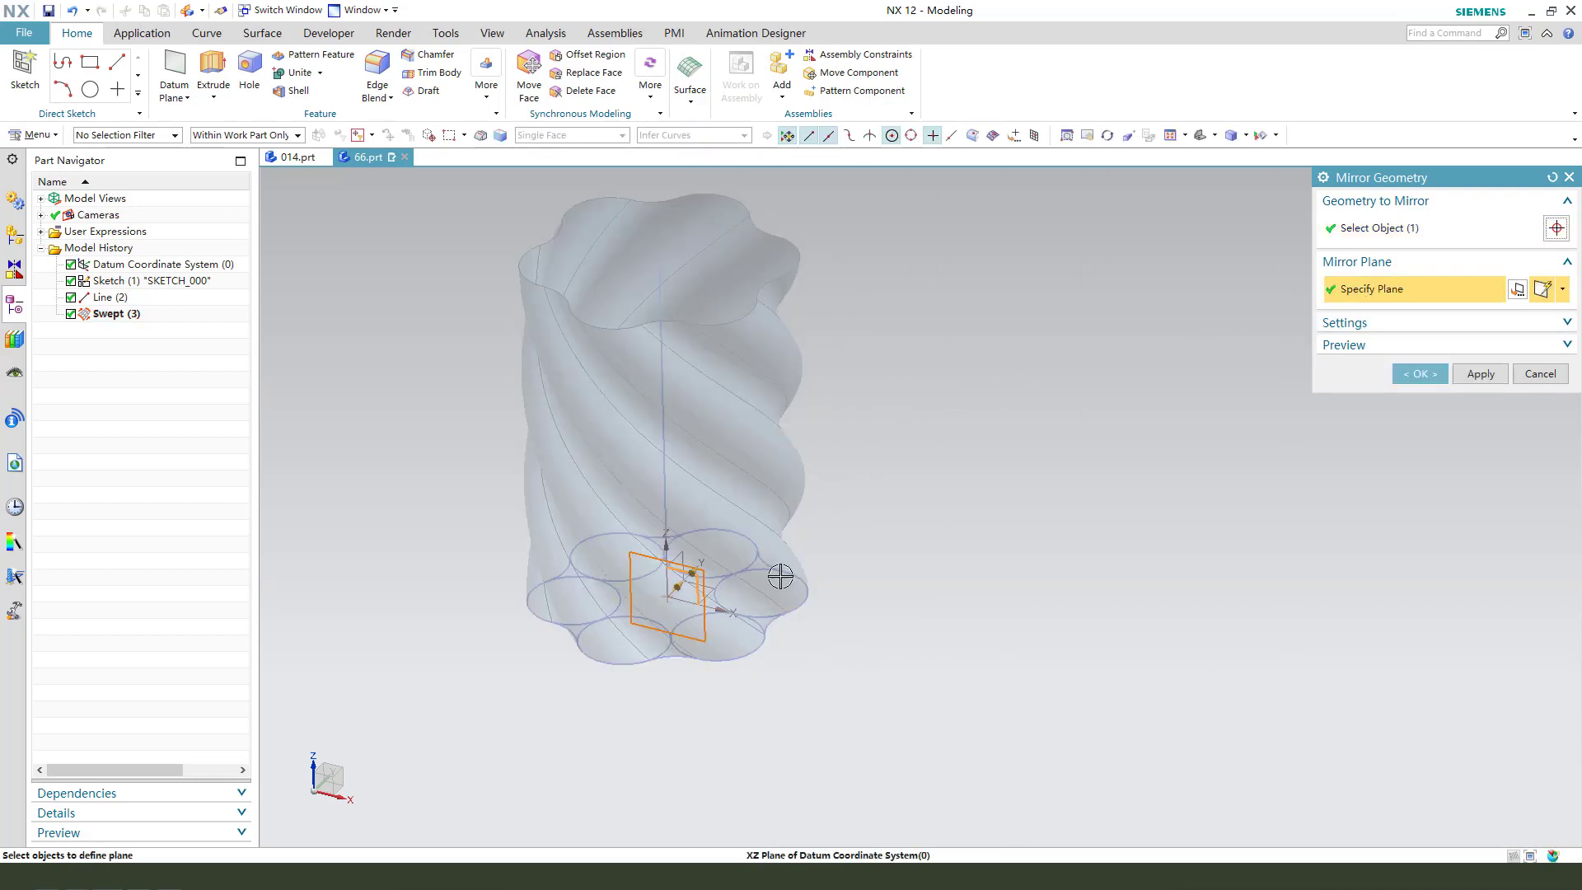
pyautogui.click(1416, 374)
# Select the Mirror Geometry feature in the Part Navigator for editing.
pyautogui.moveTo(840, 540); pyautogui.dragTo(815, 538, button='middle')
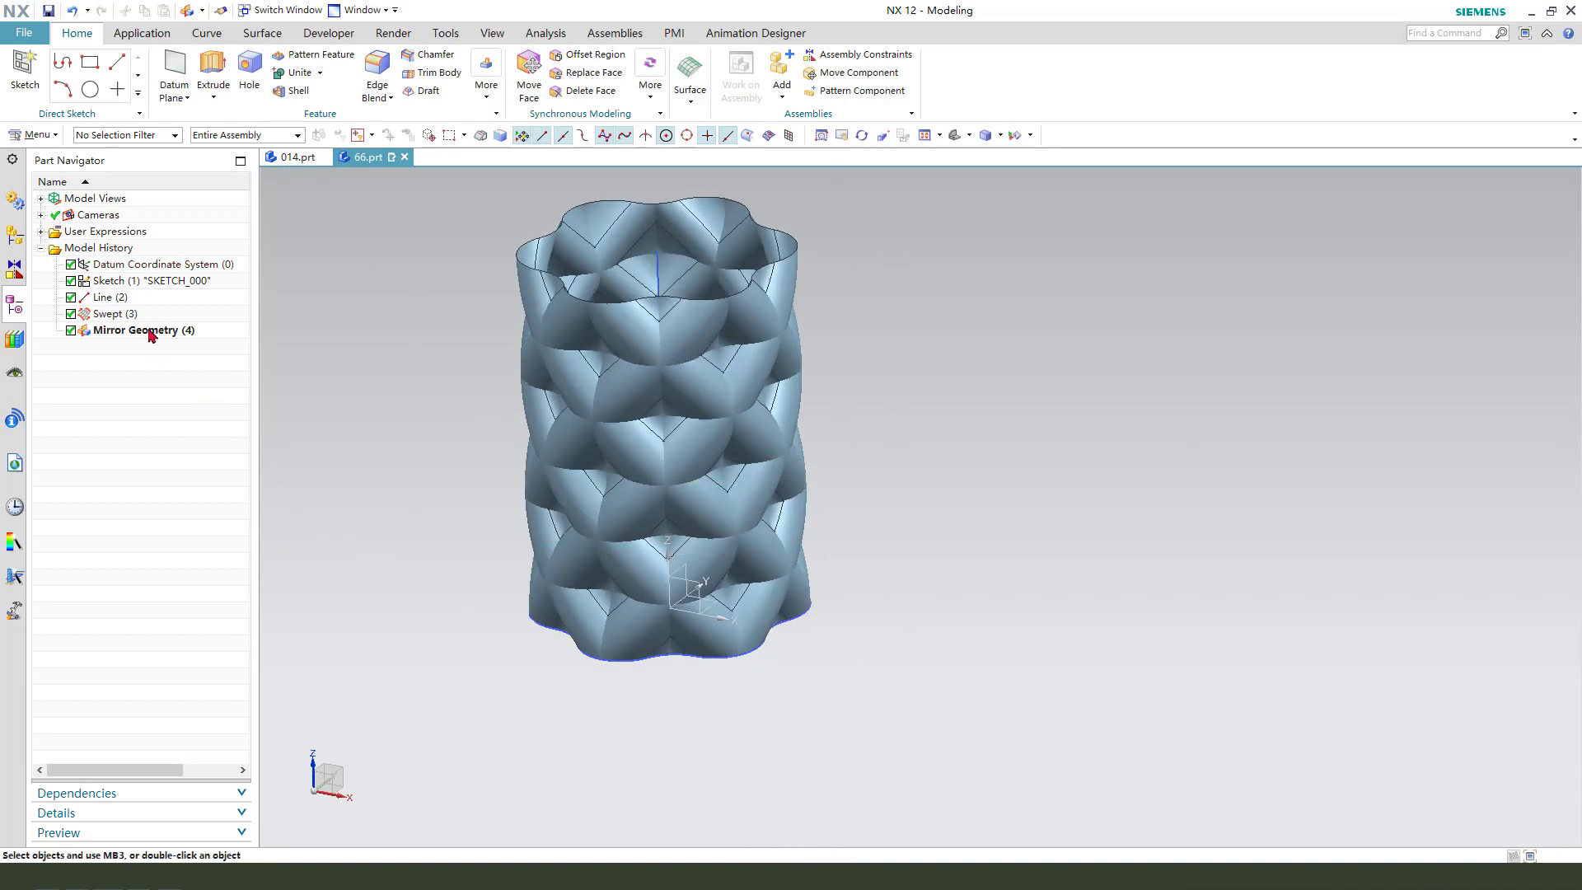
pyautogui.click(185, 331)
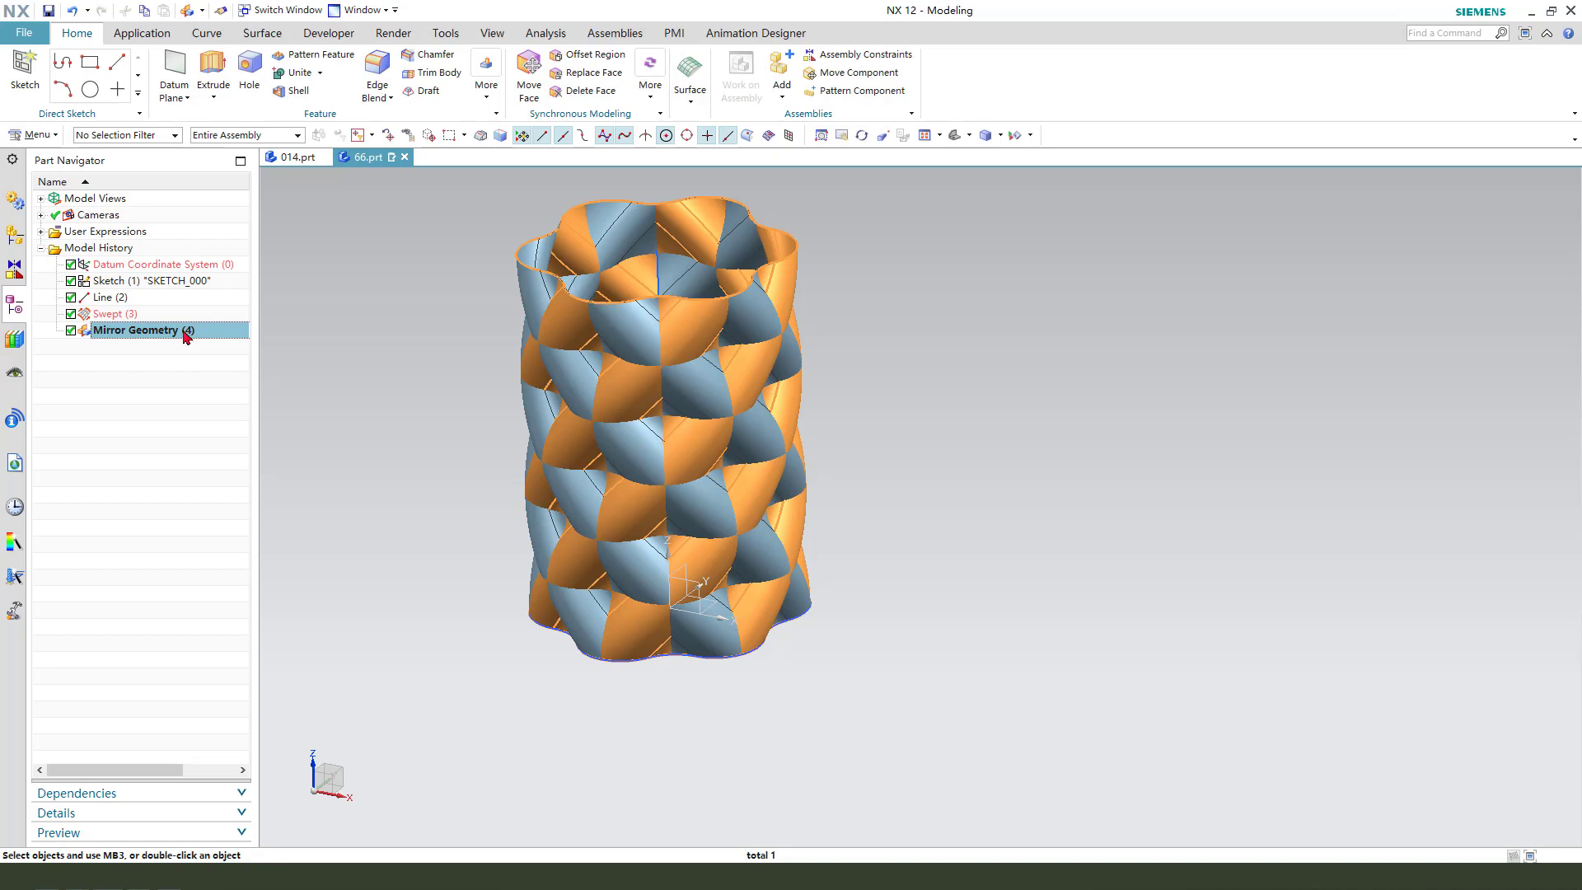
pyautogui.click(38, 135)
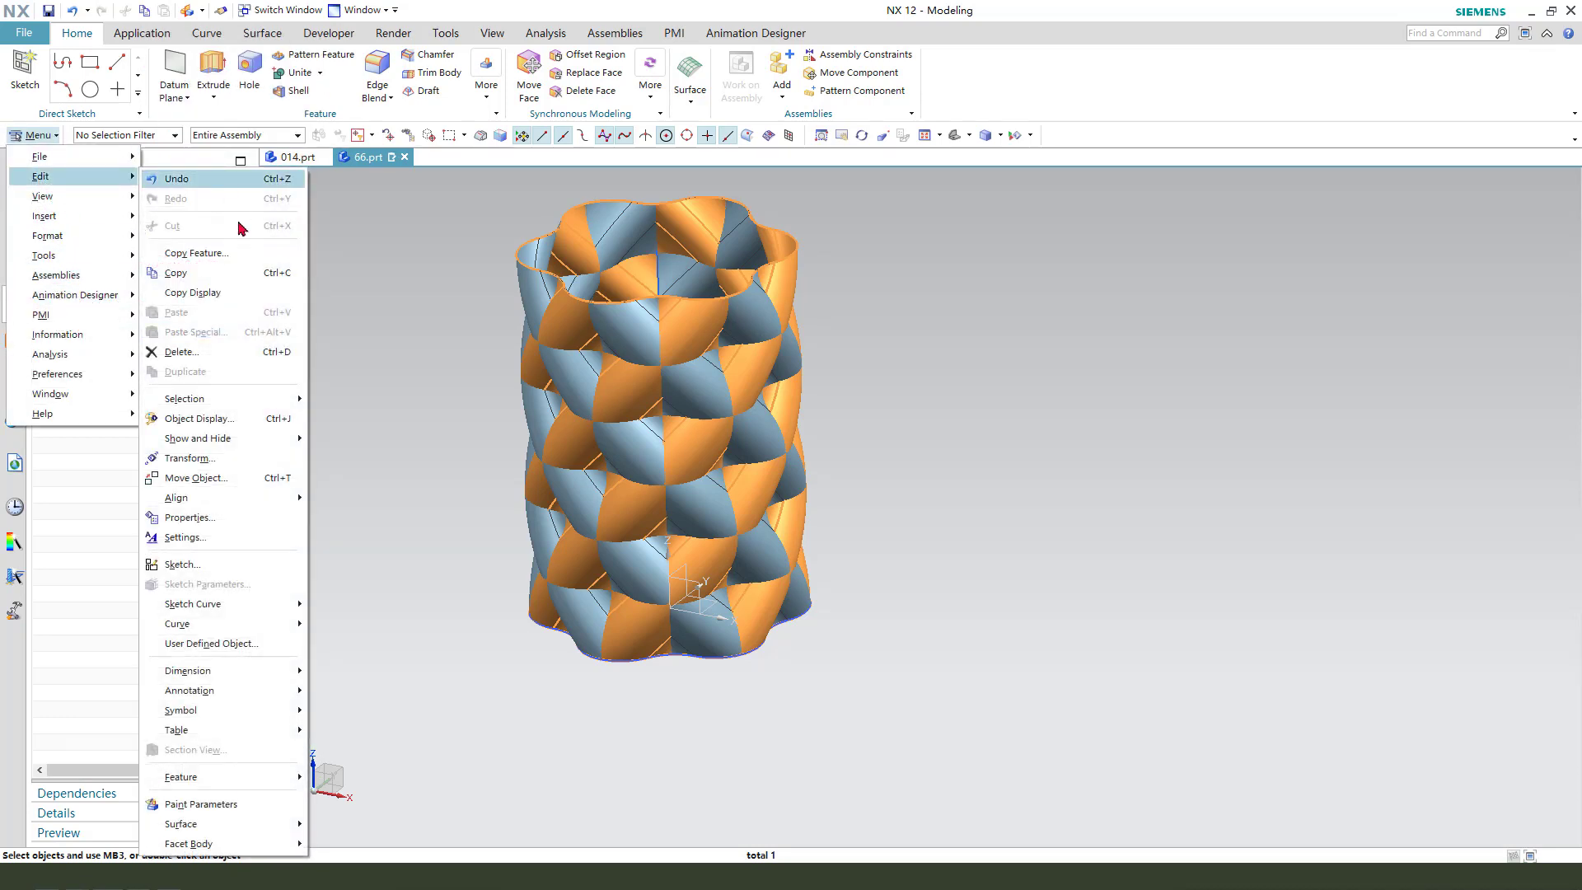
pyautogui.moveTo(40, 175)
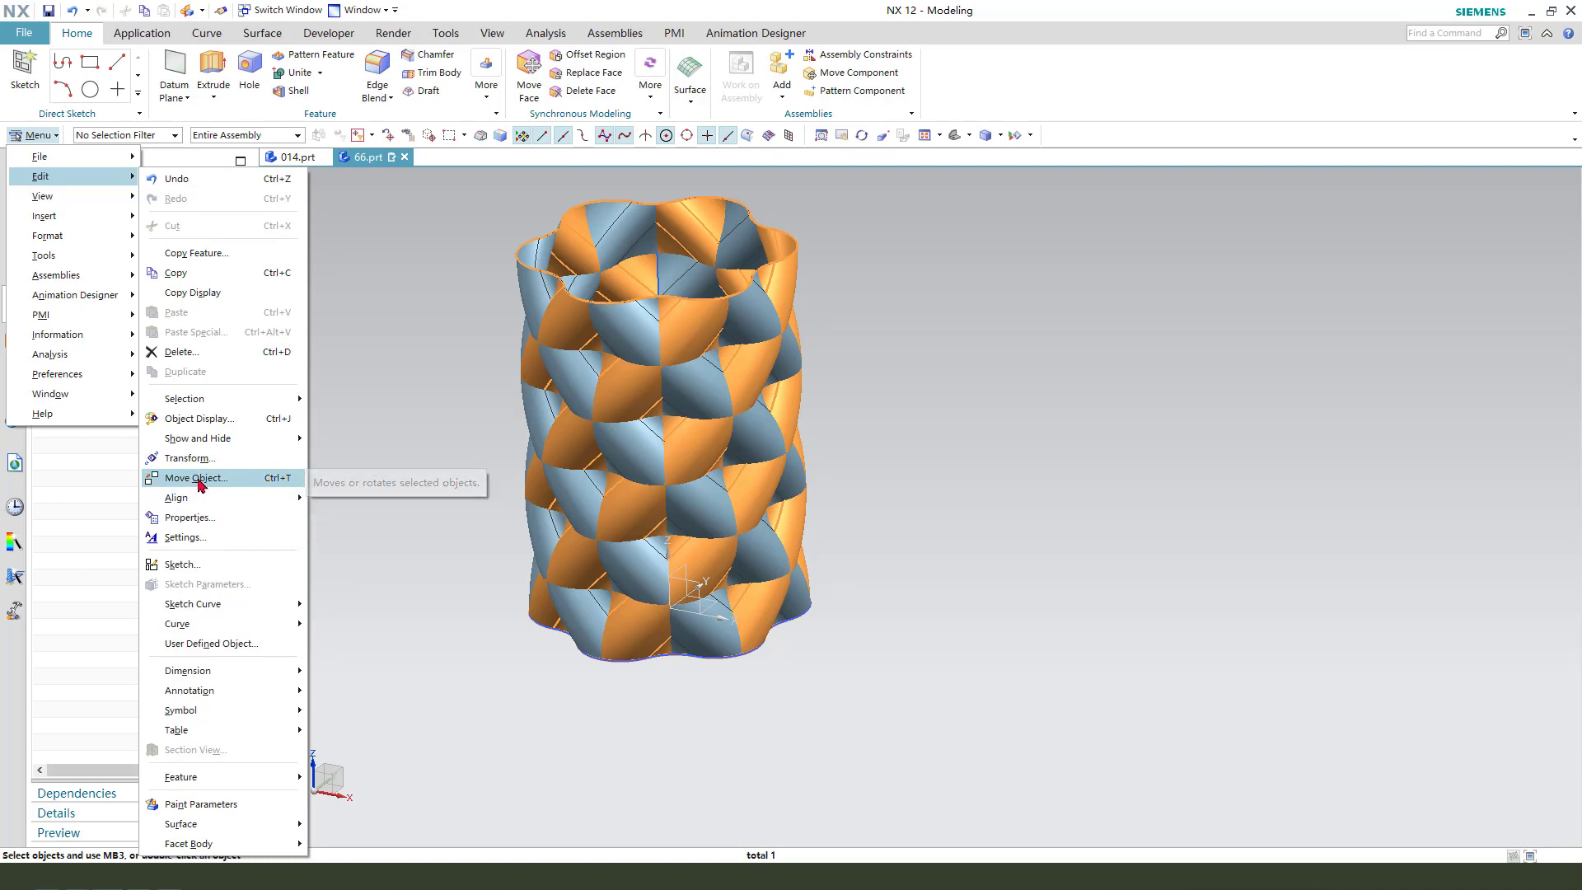
# Rotate the mirrored sheet 30° about the Z axis through the origin with Move Object.
pyautogui.click(194, 477)
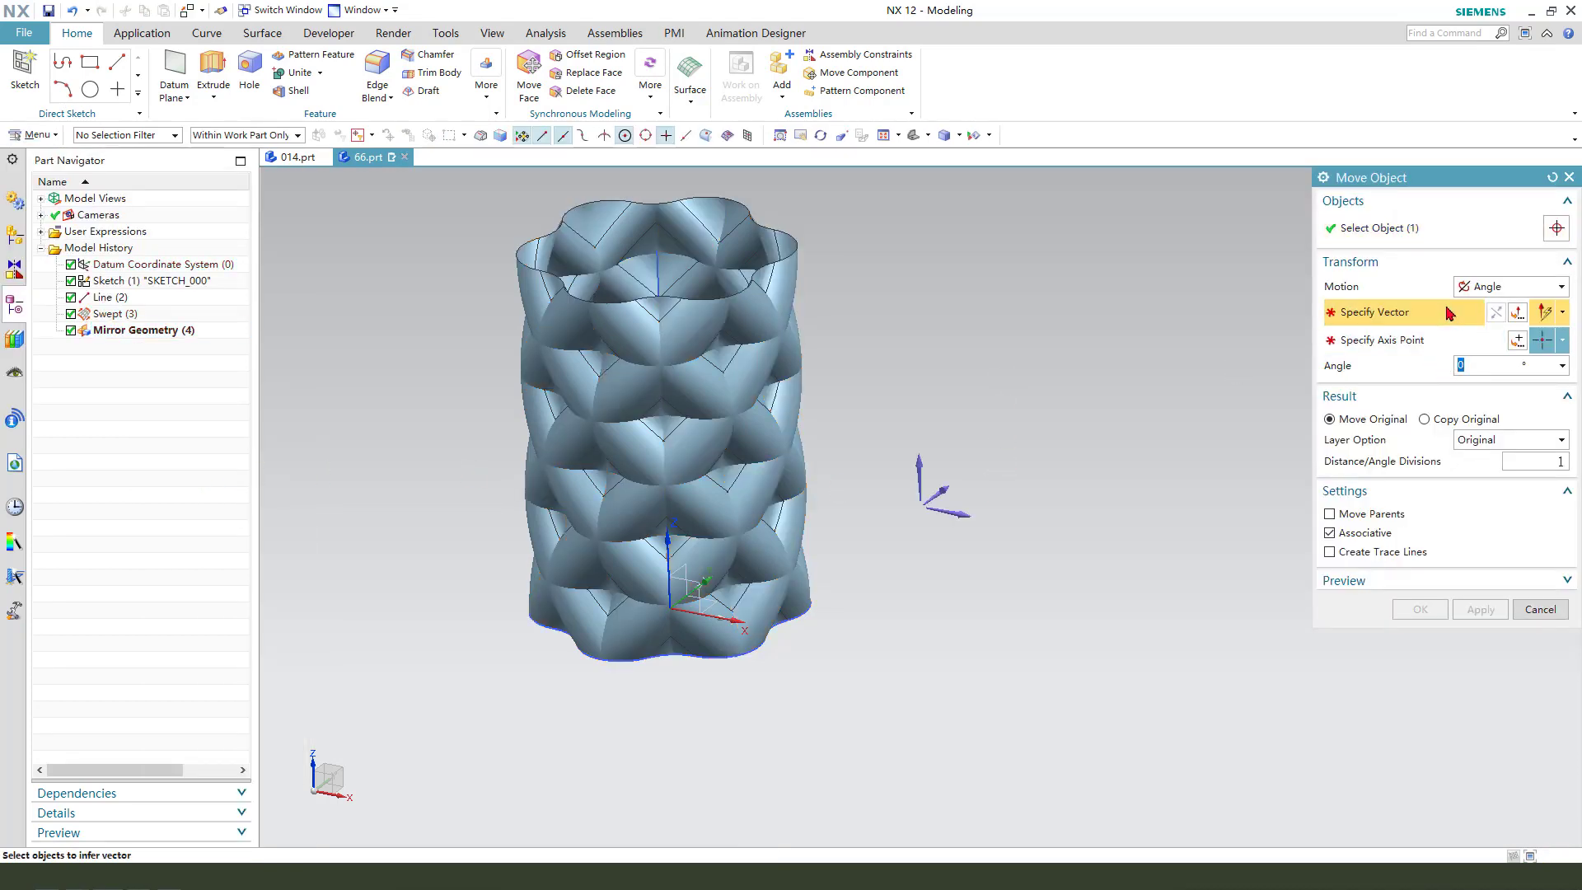
pyautogui.click(923, 461)
pyautogui.click(1518, 341)
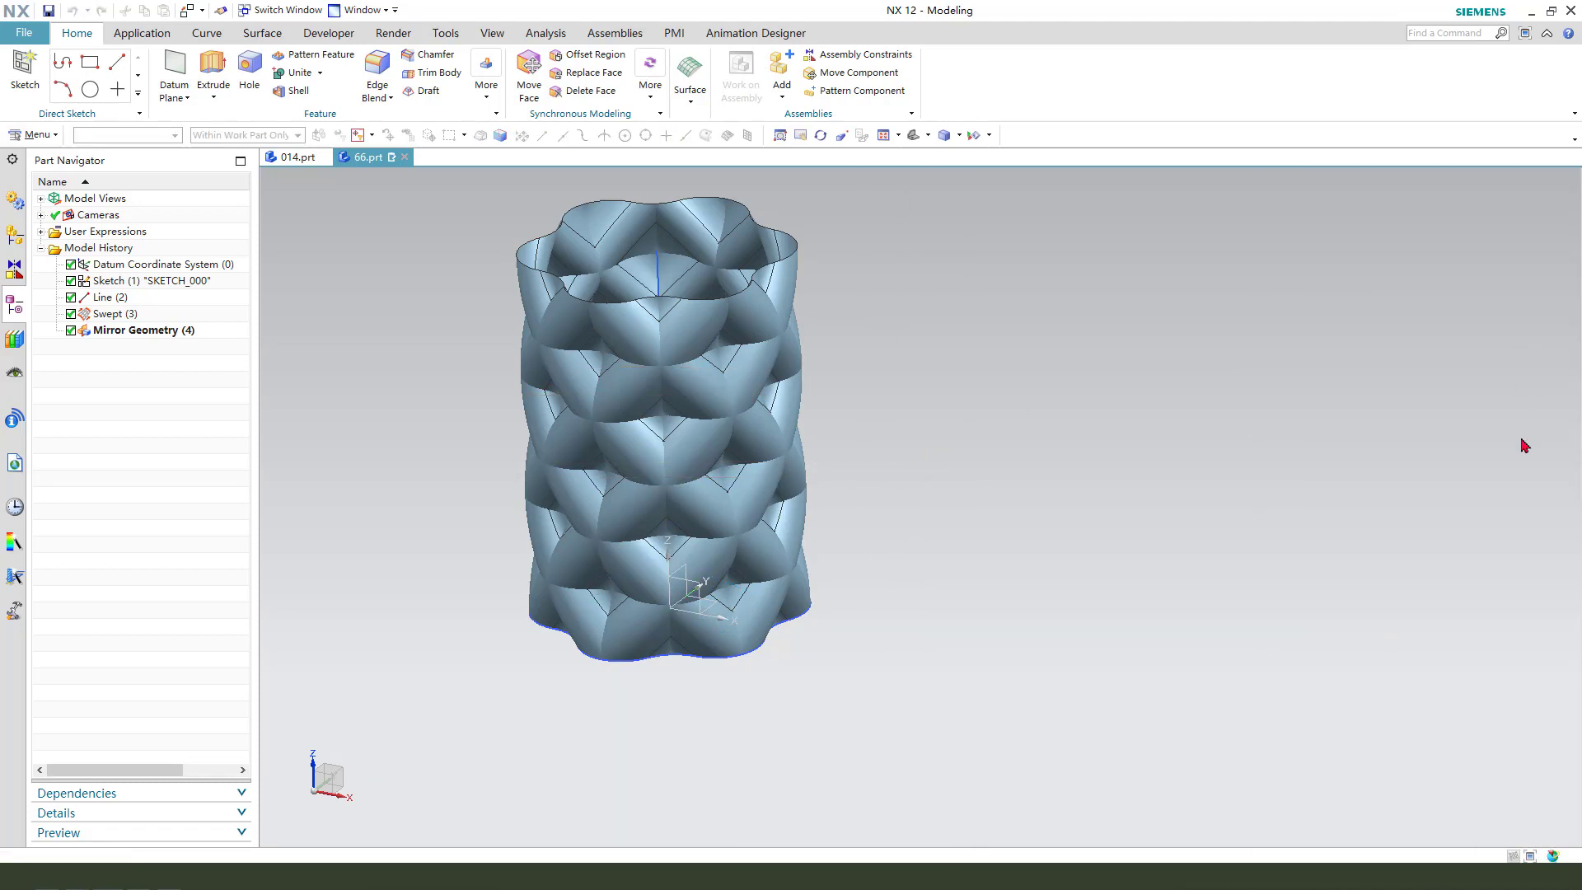
pyautogui.click(1480, 501)
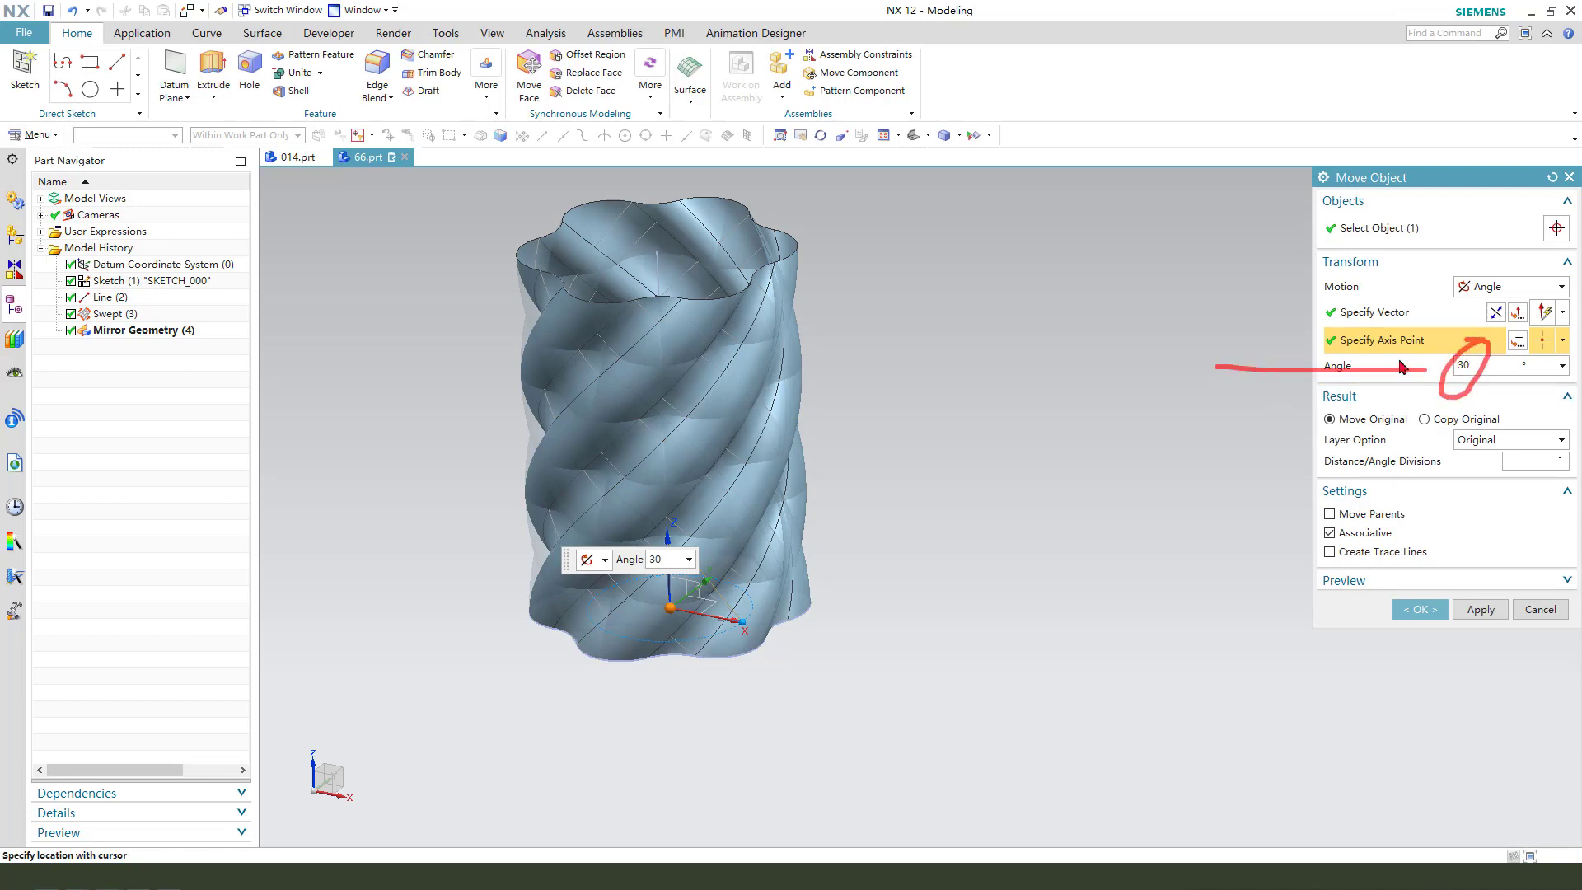
pyautogui.click(1421, 609)
pyautogui.moveTo(1035, 557); pyautogui.dragTo(816, 503, button='middle')
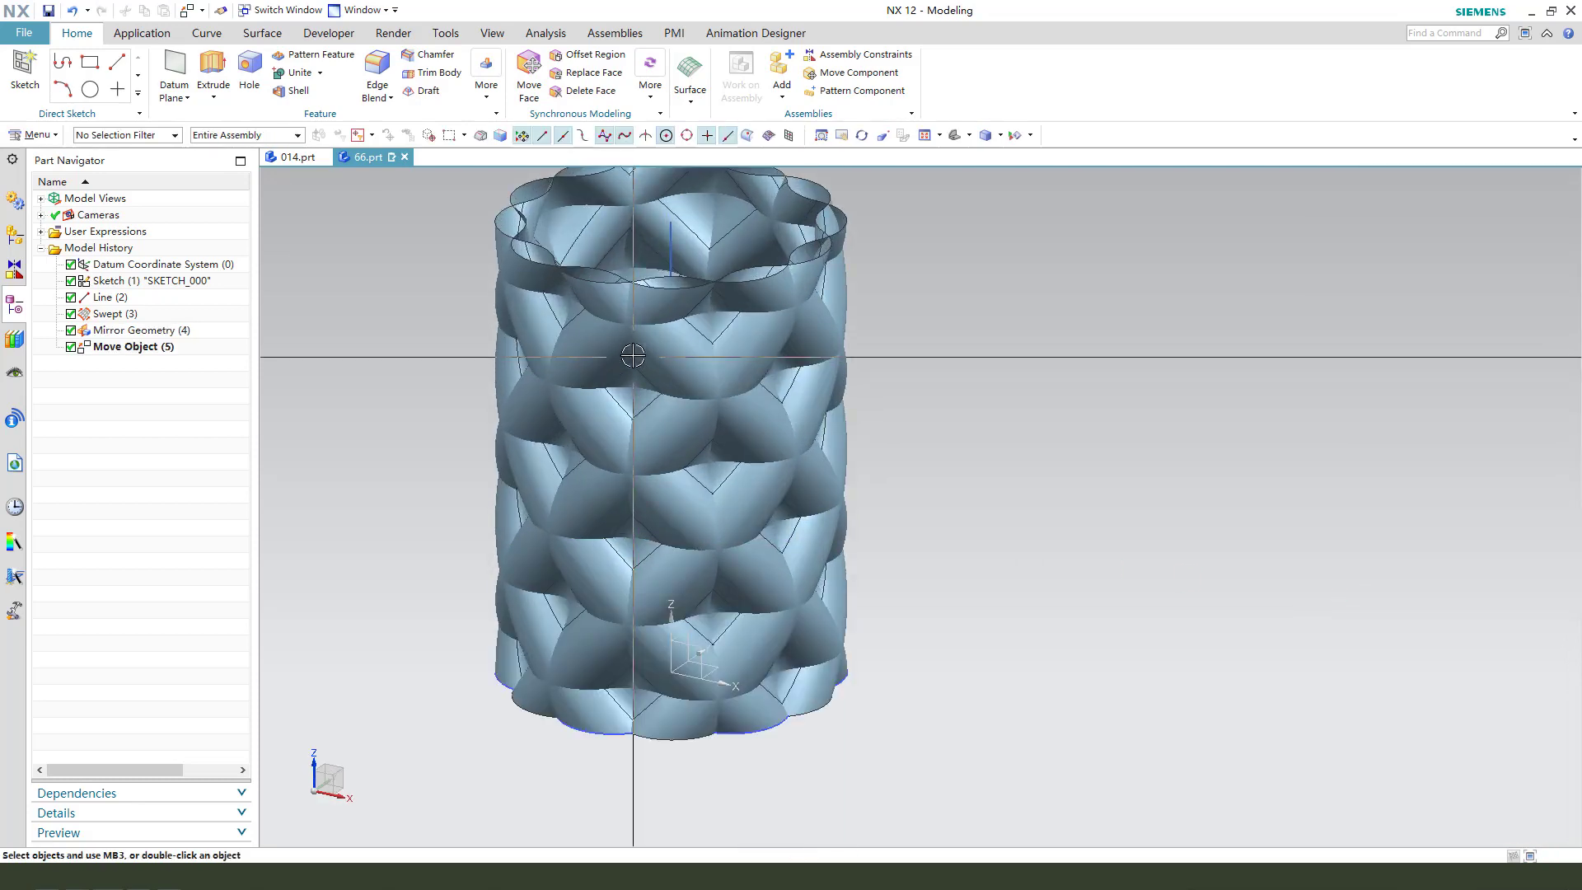
pyautogui.moveTo(632, 357); pyautogui.dragTo(692, 339, button='middle')
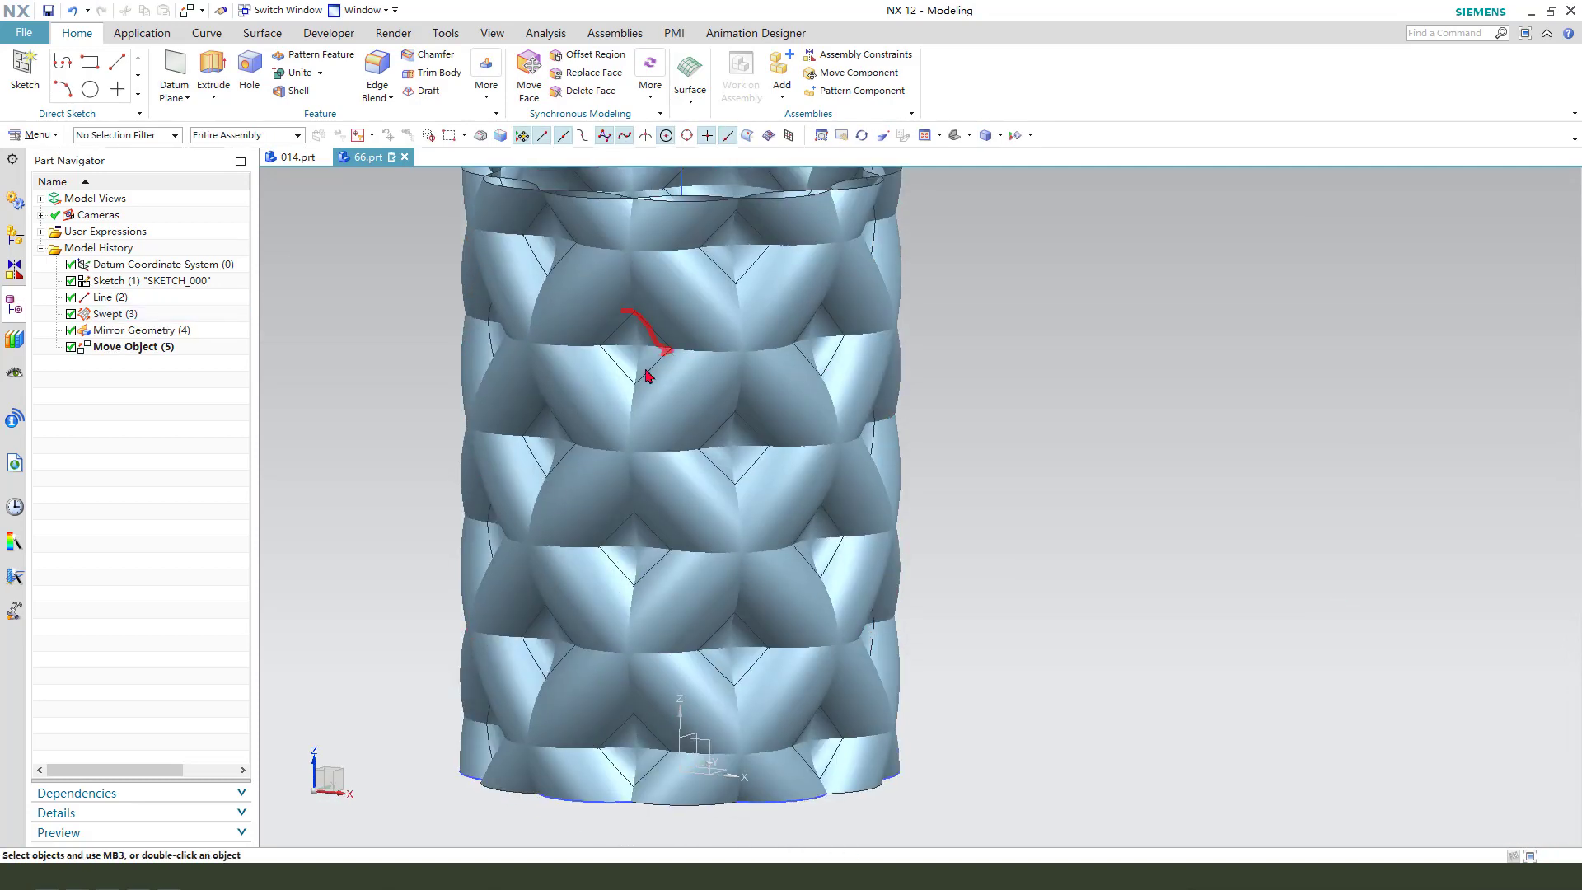
pyautogui.scroll(-3, 755, 453)
pyautogui.moveTo(753, 453); pyautogui.dragTo(577, 388, button='middle')
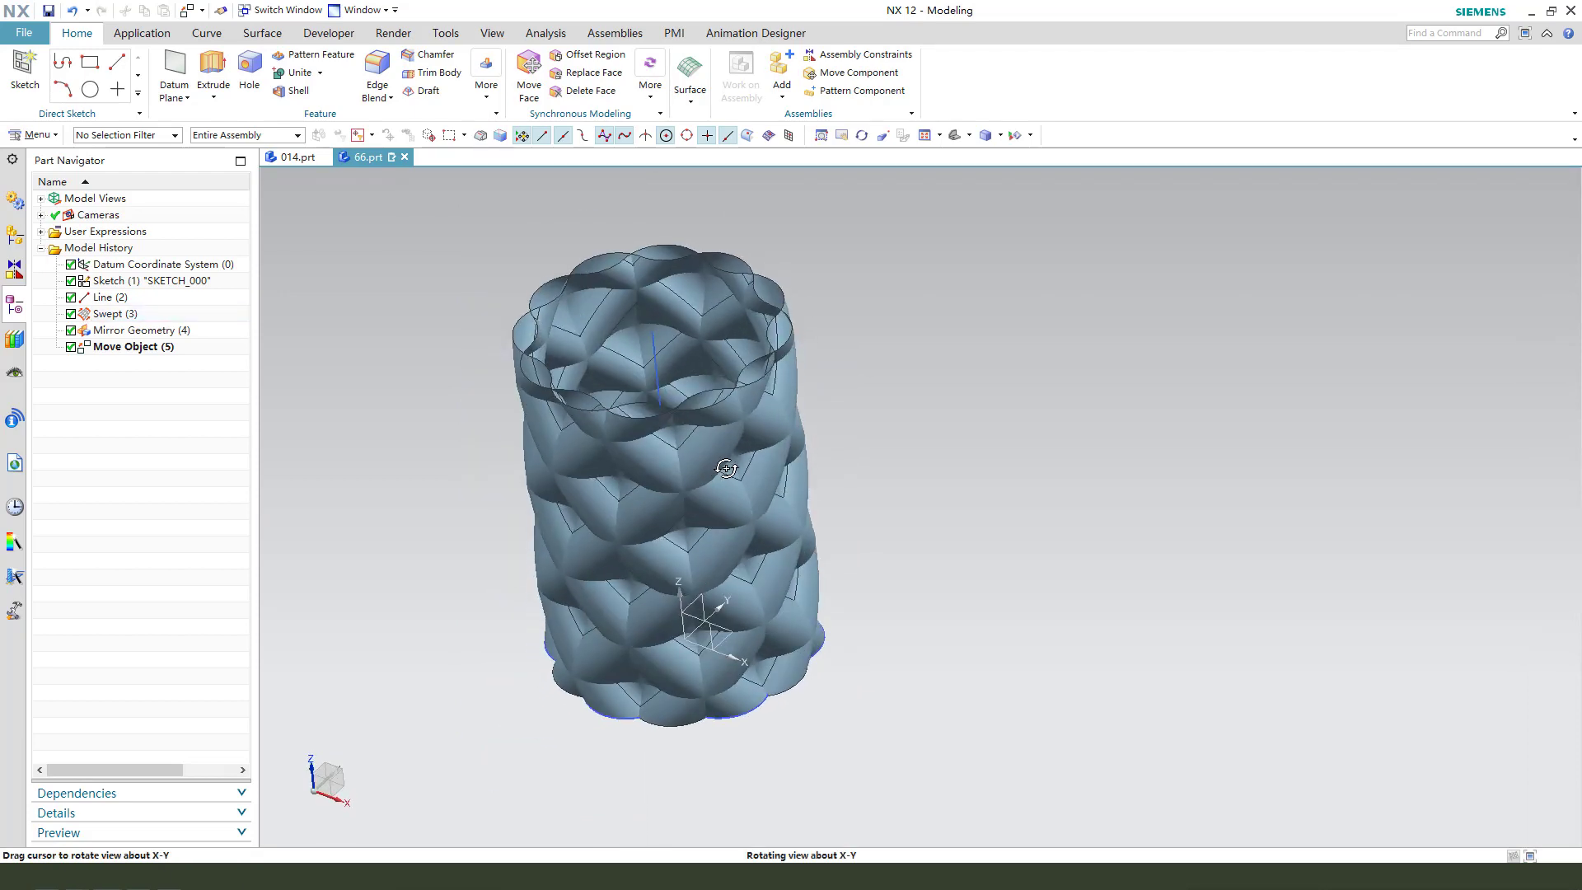
# Start a new extrusion sketch on the XY datum plane.
pyautogui.click(217, 82)
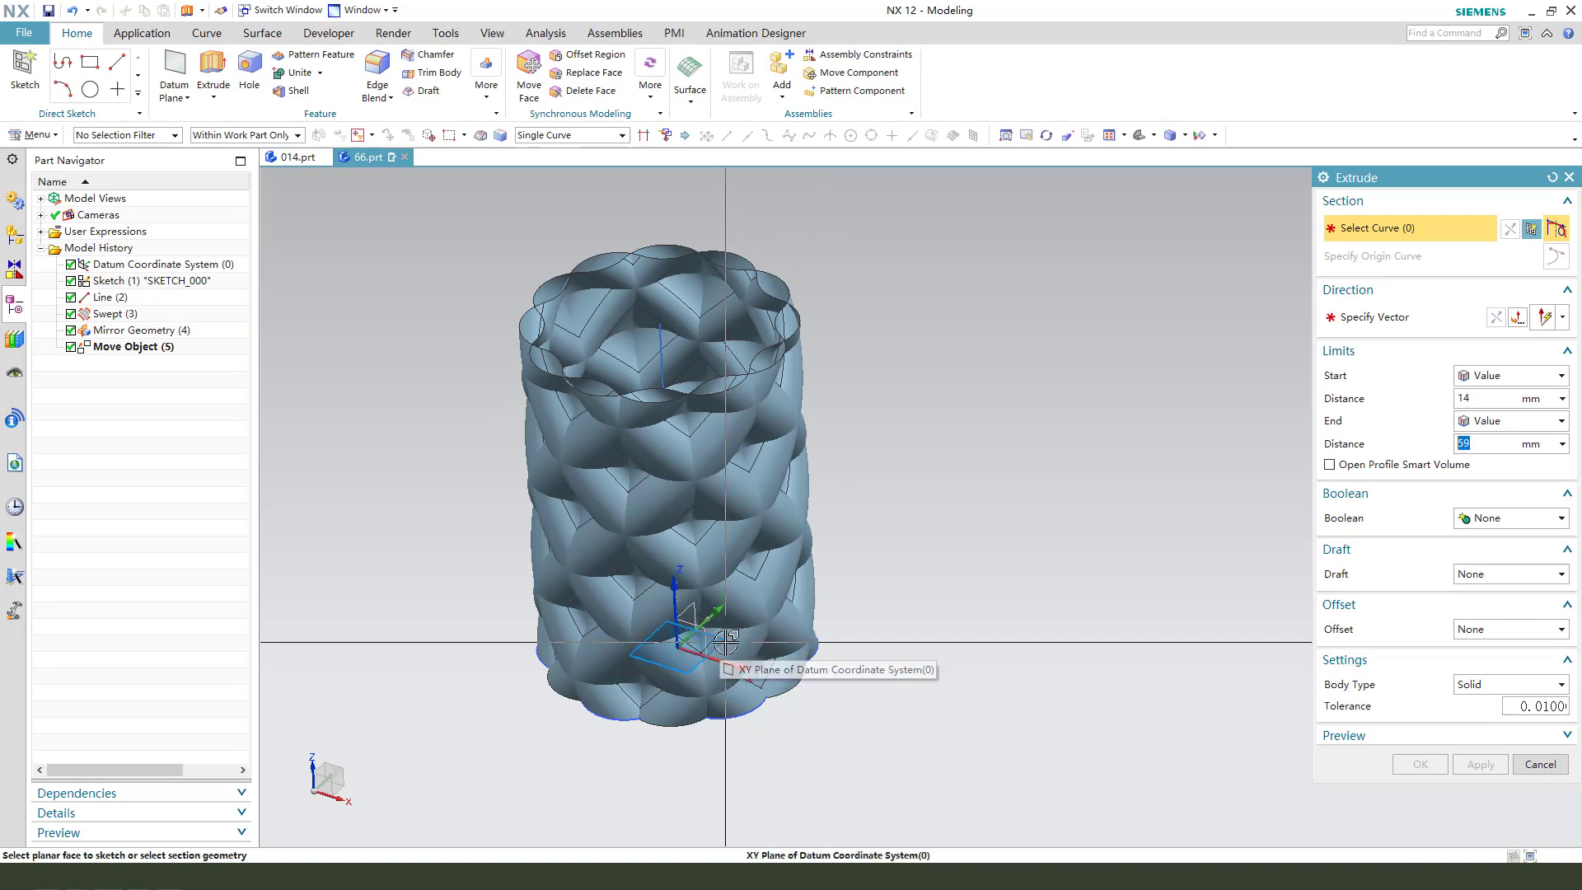
pyautogui.click(728, 637)
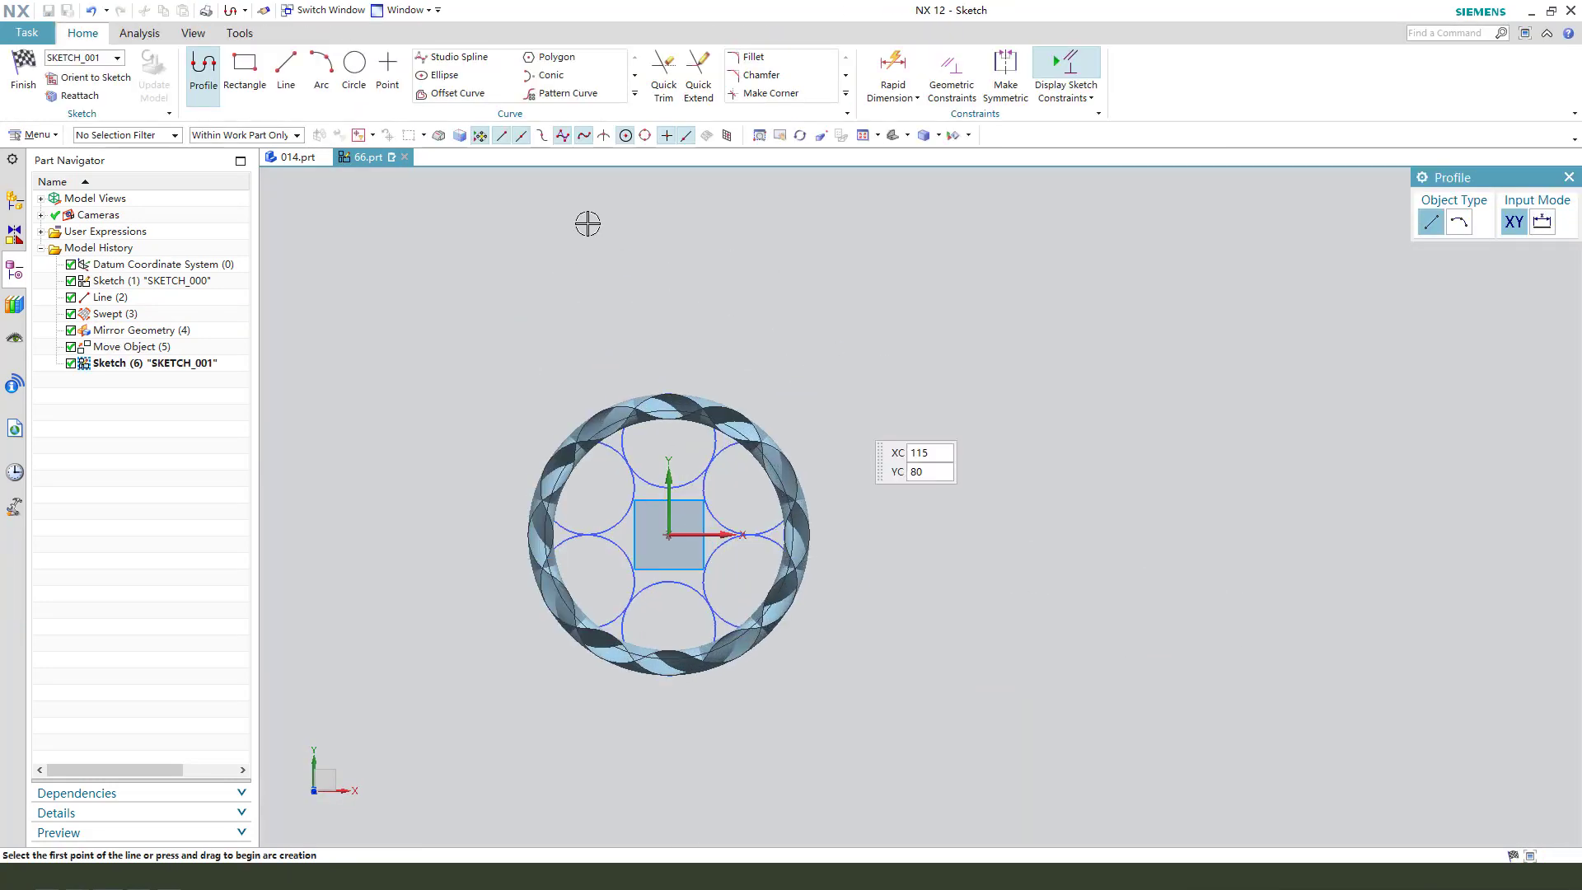
# Draw a rectangle and dimension its distance from the centre as 40 mm.
pyautogui.click(244, 72)
pyautogui.scroll(3, 729, 544)
pyautogui.click(663, 483)
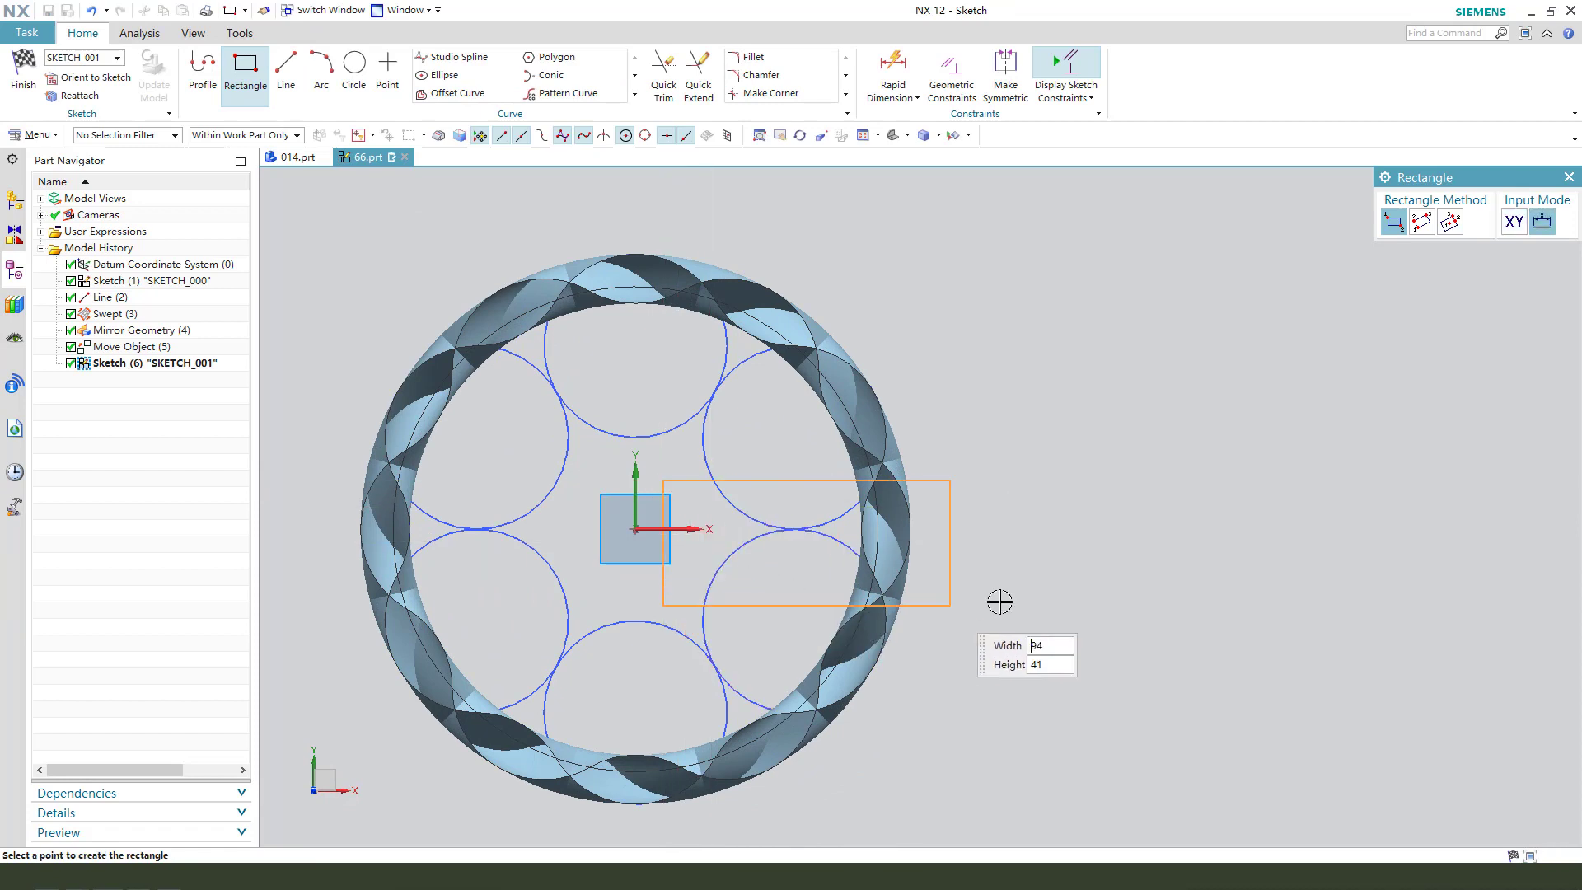
pyautogui.click(1061, 582)
pyautogui.press('Escape')
pyautogui.scroll(3, 674, 575)
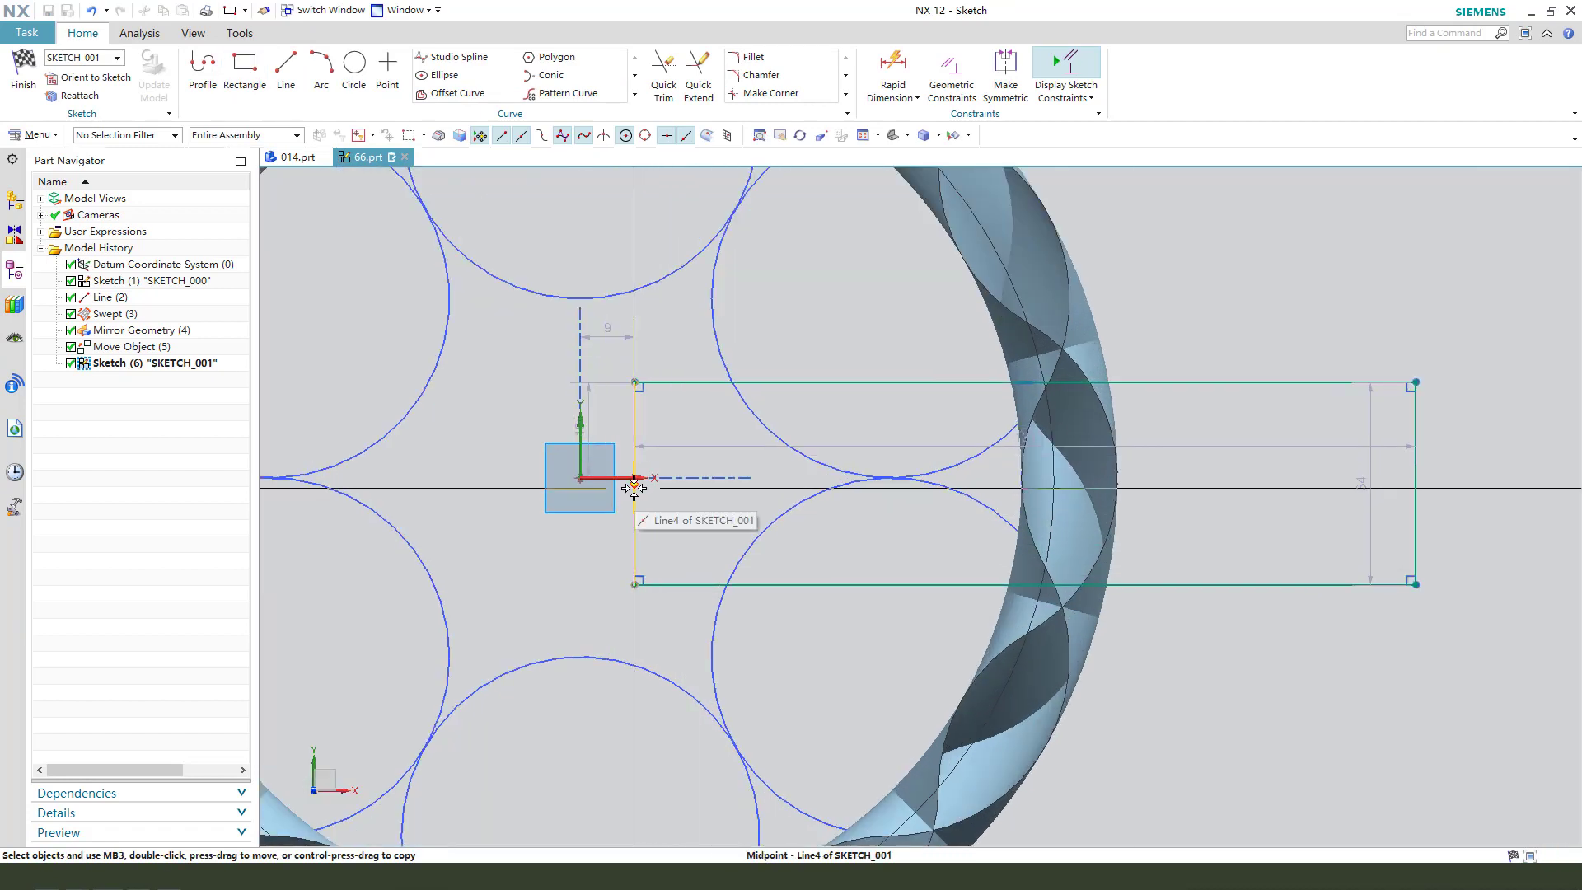
pyautogui.click(630, 480)
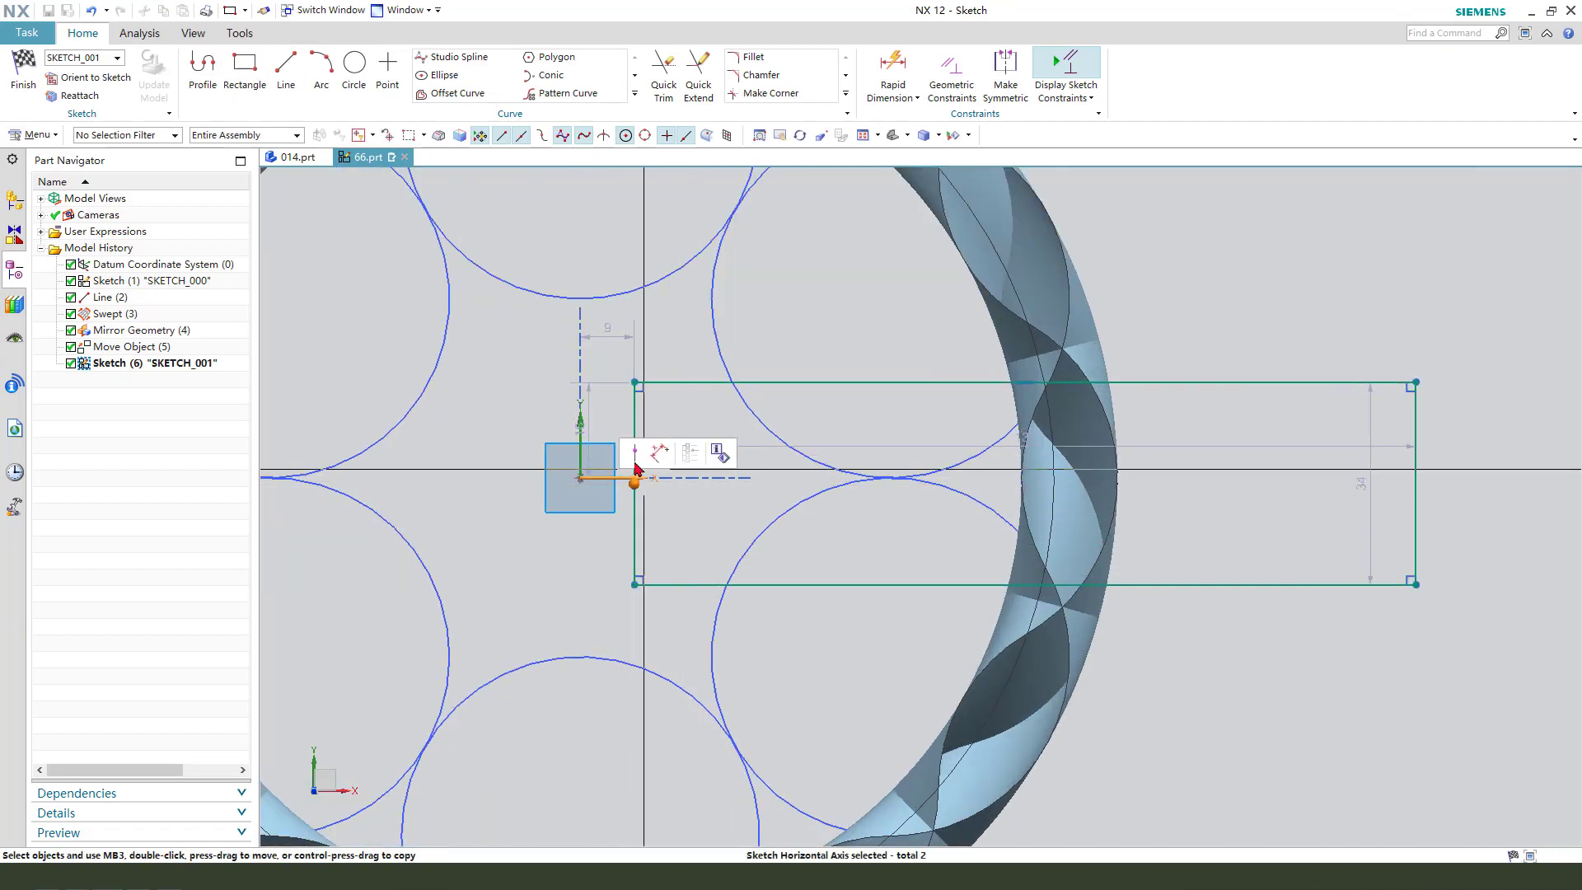
pyautogui.click(634, 453)
pyautogui.scroll(-2, 643, 444)
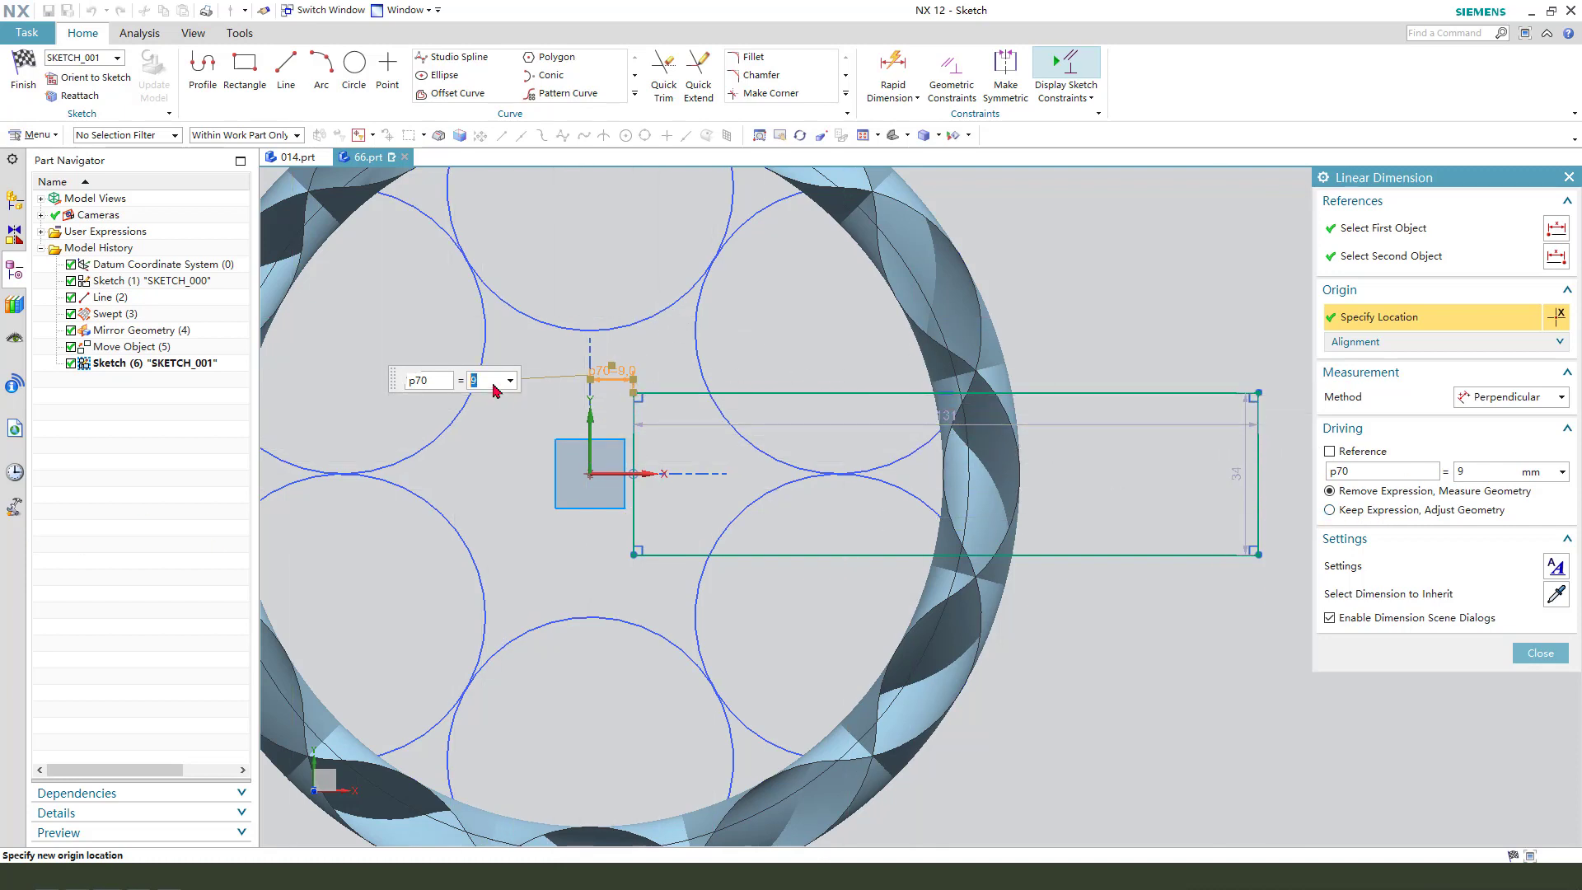
pyautogui.press('Escape')
pyautogui.scroll(-5, 494, 388)
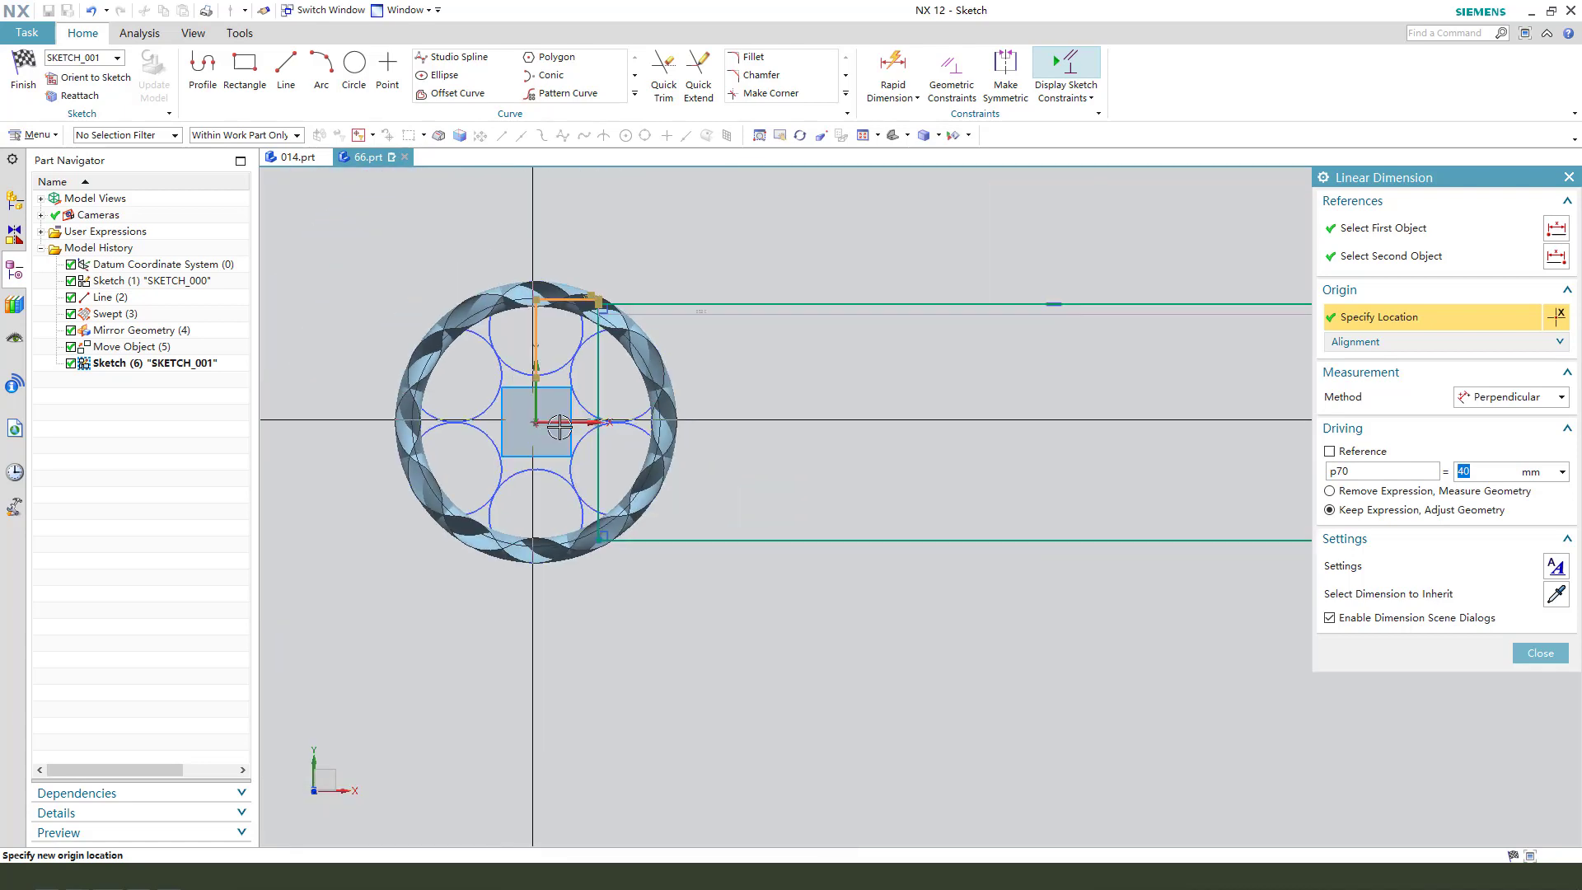
pyautogui.press('Escape')
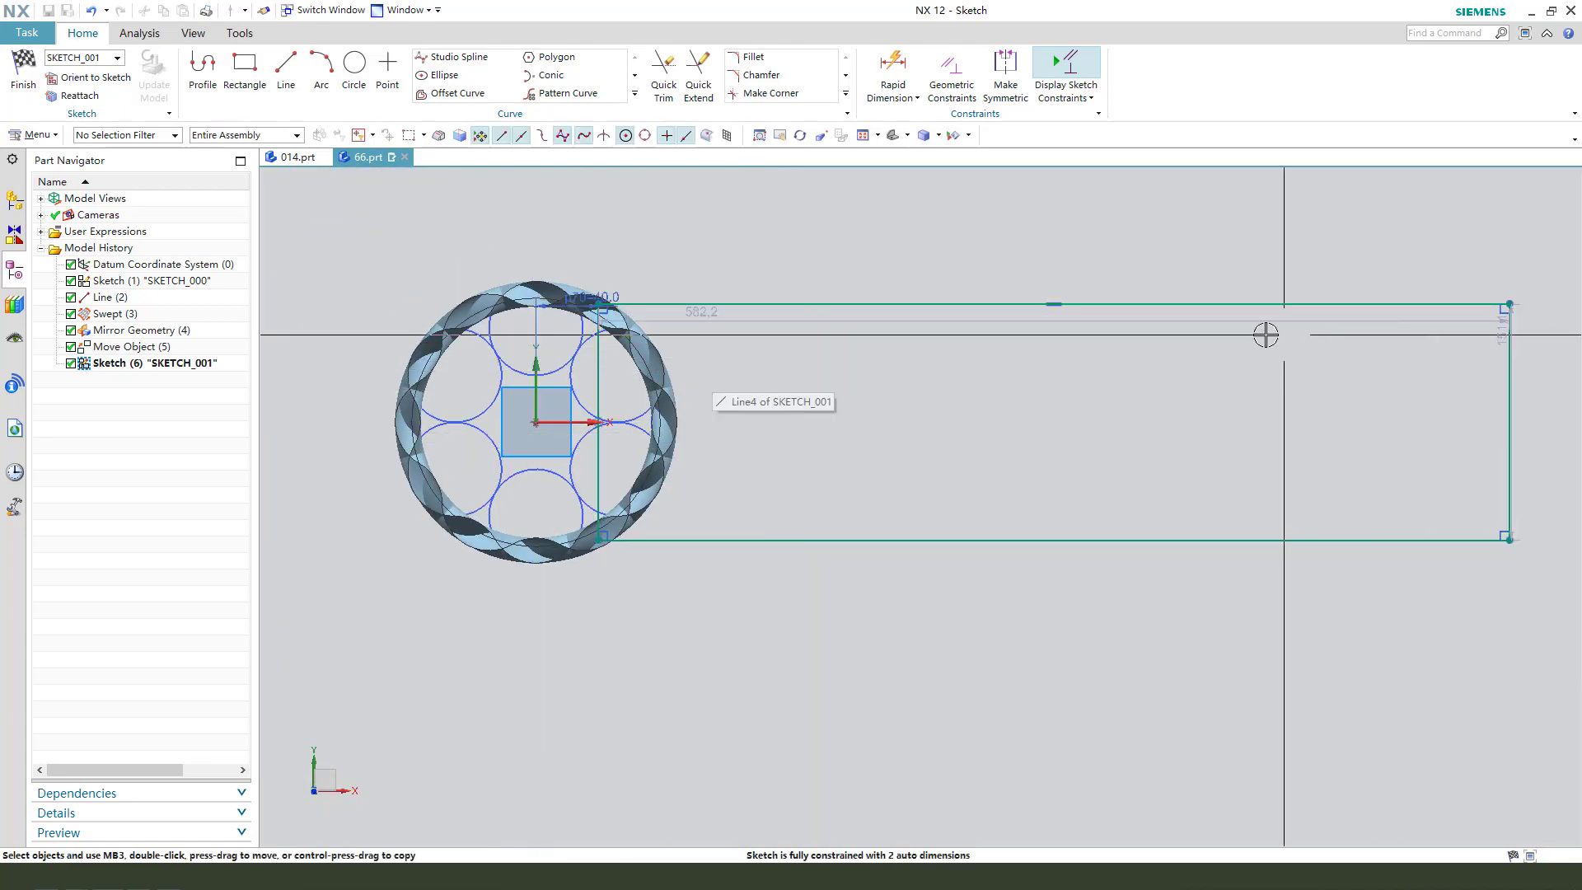
# Set the rectangle's width to 100 mm and height to 40 mm.
pyautogui.moveTo(1174, 311)
pyautogui.mouseDown()
pyautogui.moveTo(963, 249)
pyautogui.moveTo(990, 247)
pyautogui.mouseUp()
pyautogui.doubleClick(989, 247)
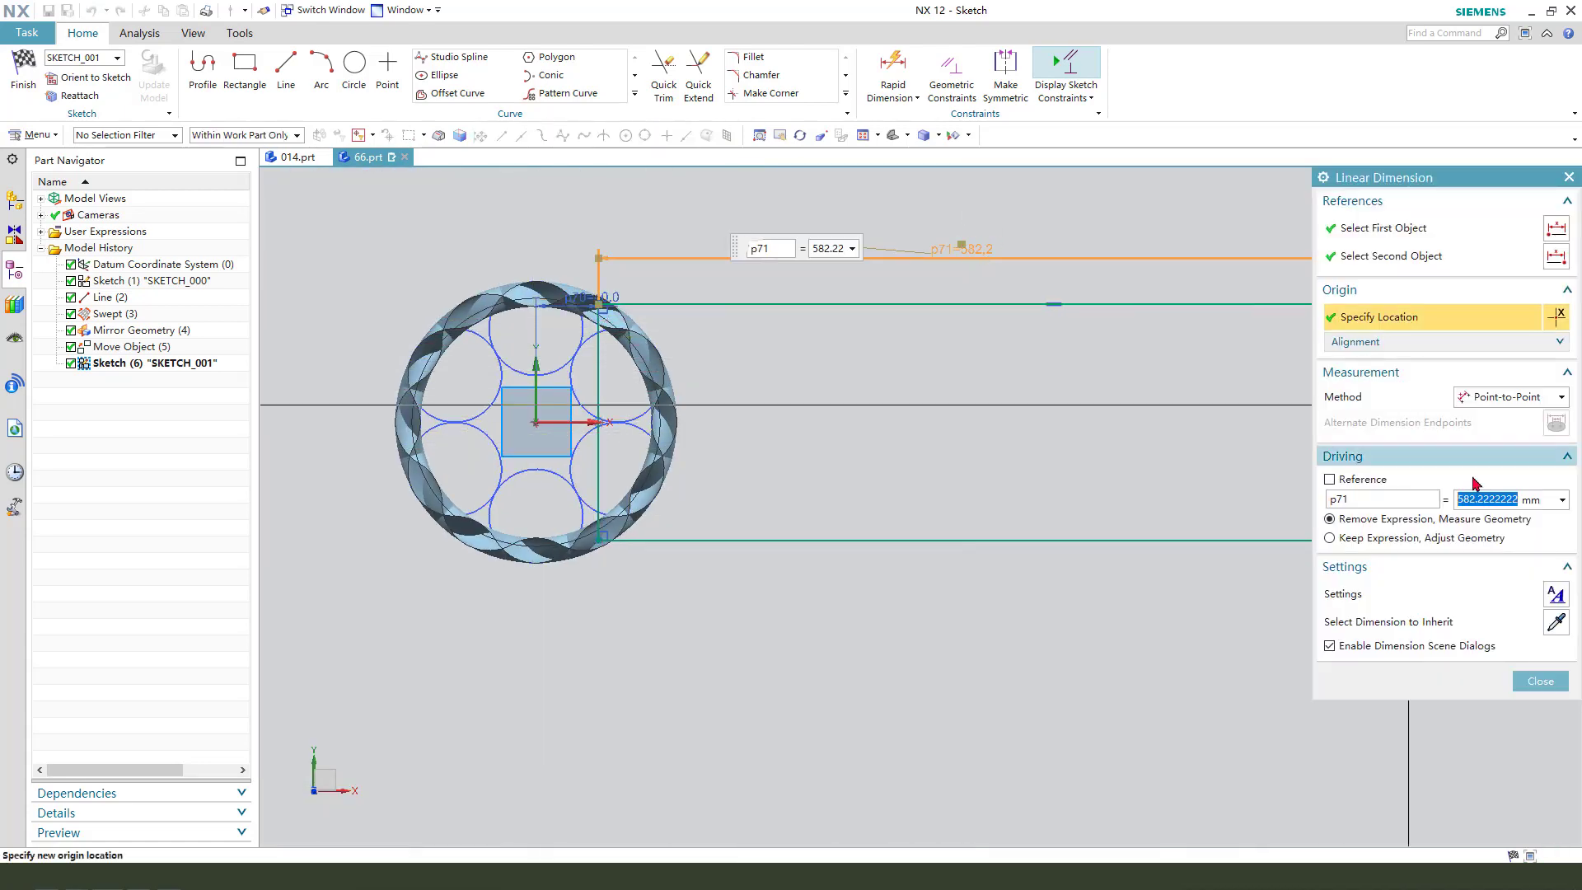
pyautogui.write('0')
pyautogui.press('Return')
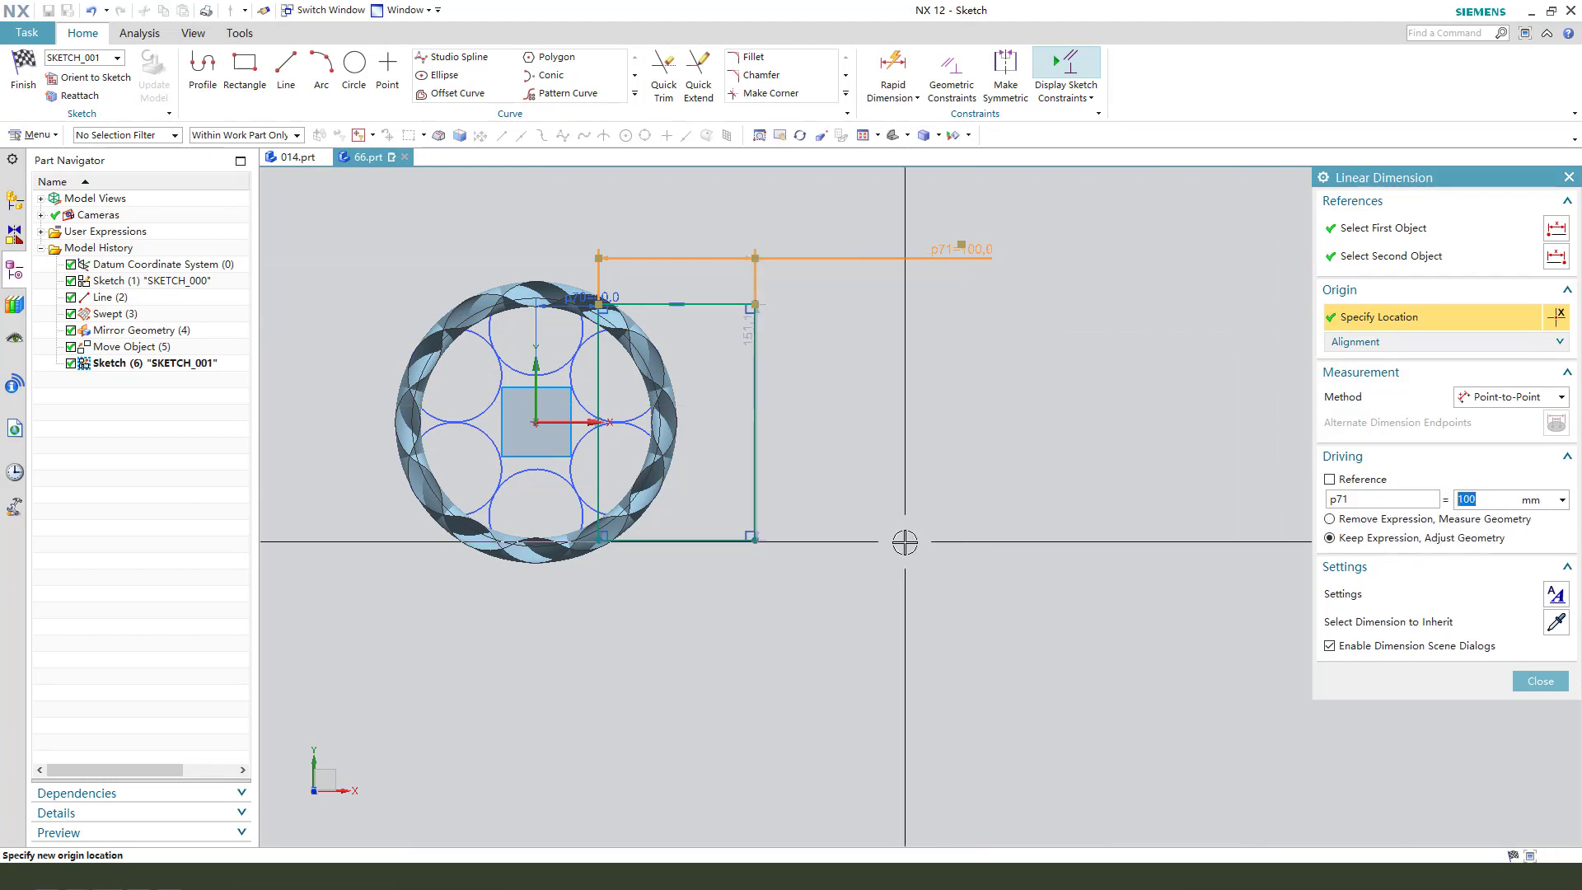
pyautogui.press('Escape')
pyautogui.moveTo(784, 384); pyautogui.dragTo(882, 424)
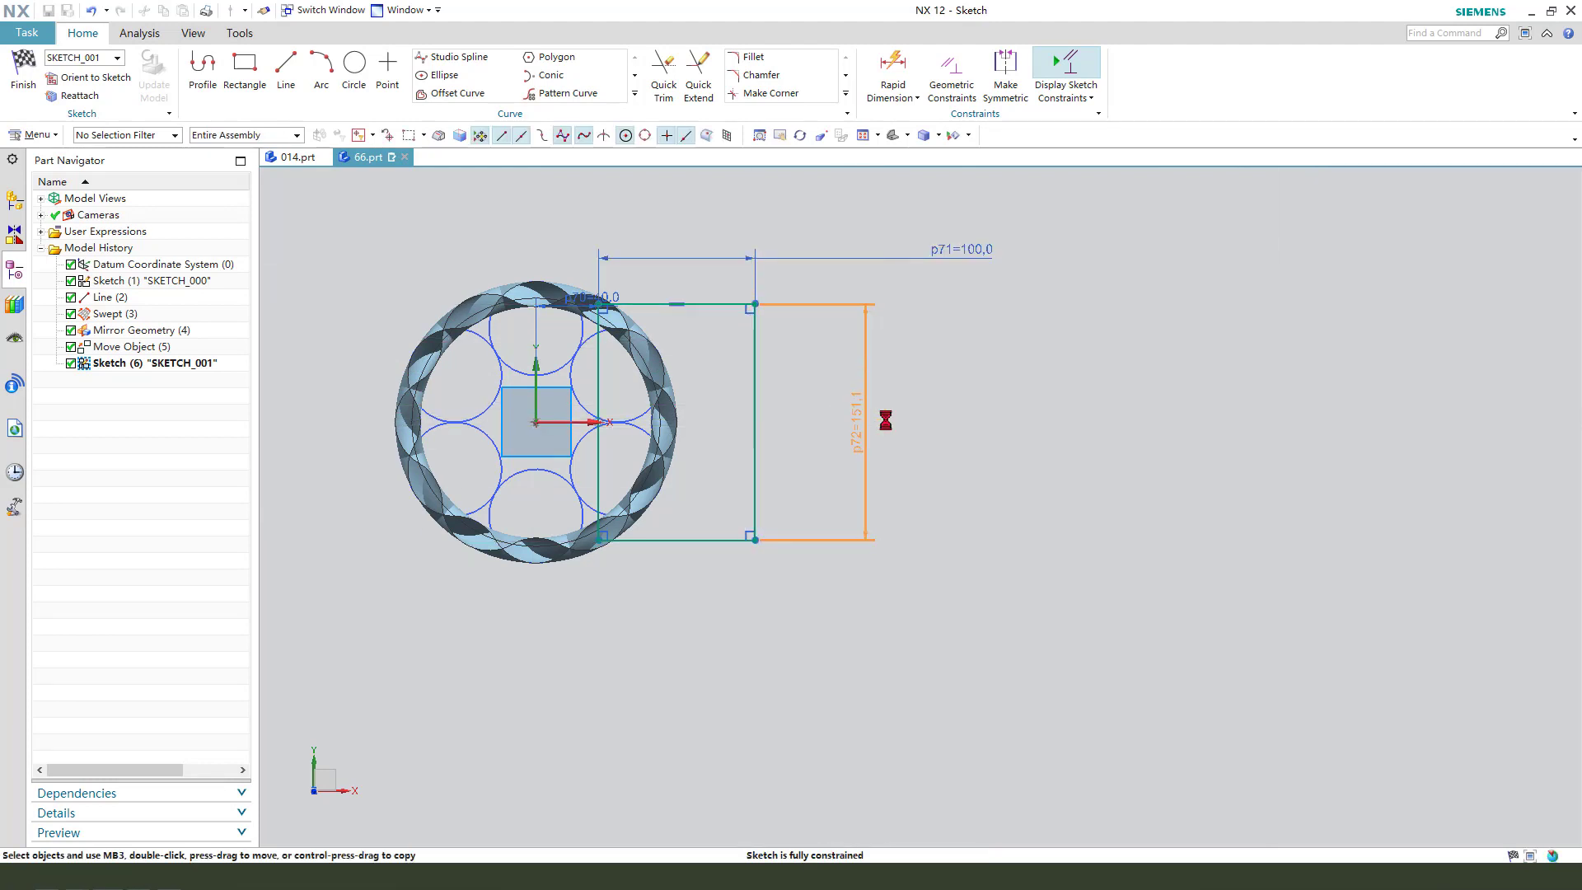
pyautogui.doubleClick(865, 425)
pyautogui.write('40')
pyautogui.press('Return')
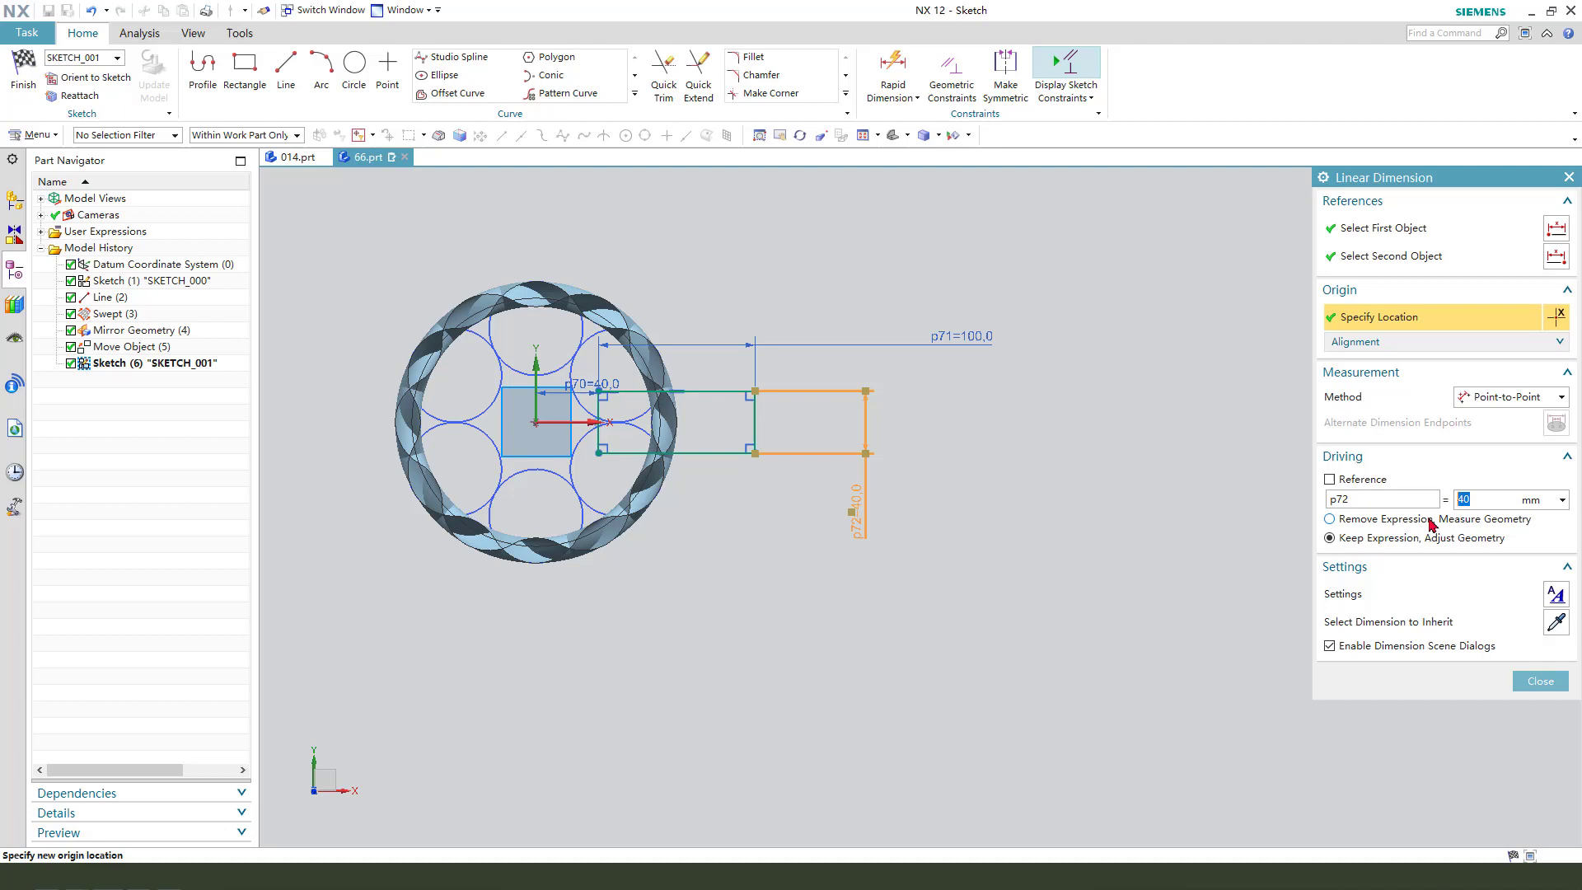
pyautogui.press('Escape')
pyautogui.scroll(3, 742, 347)
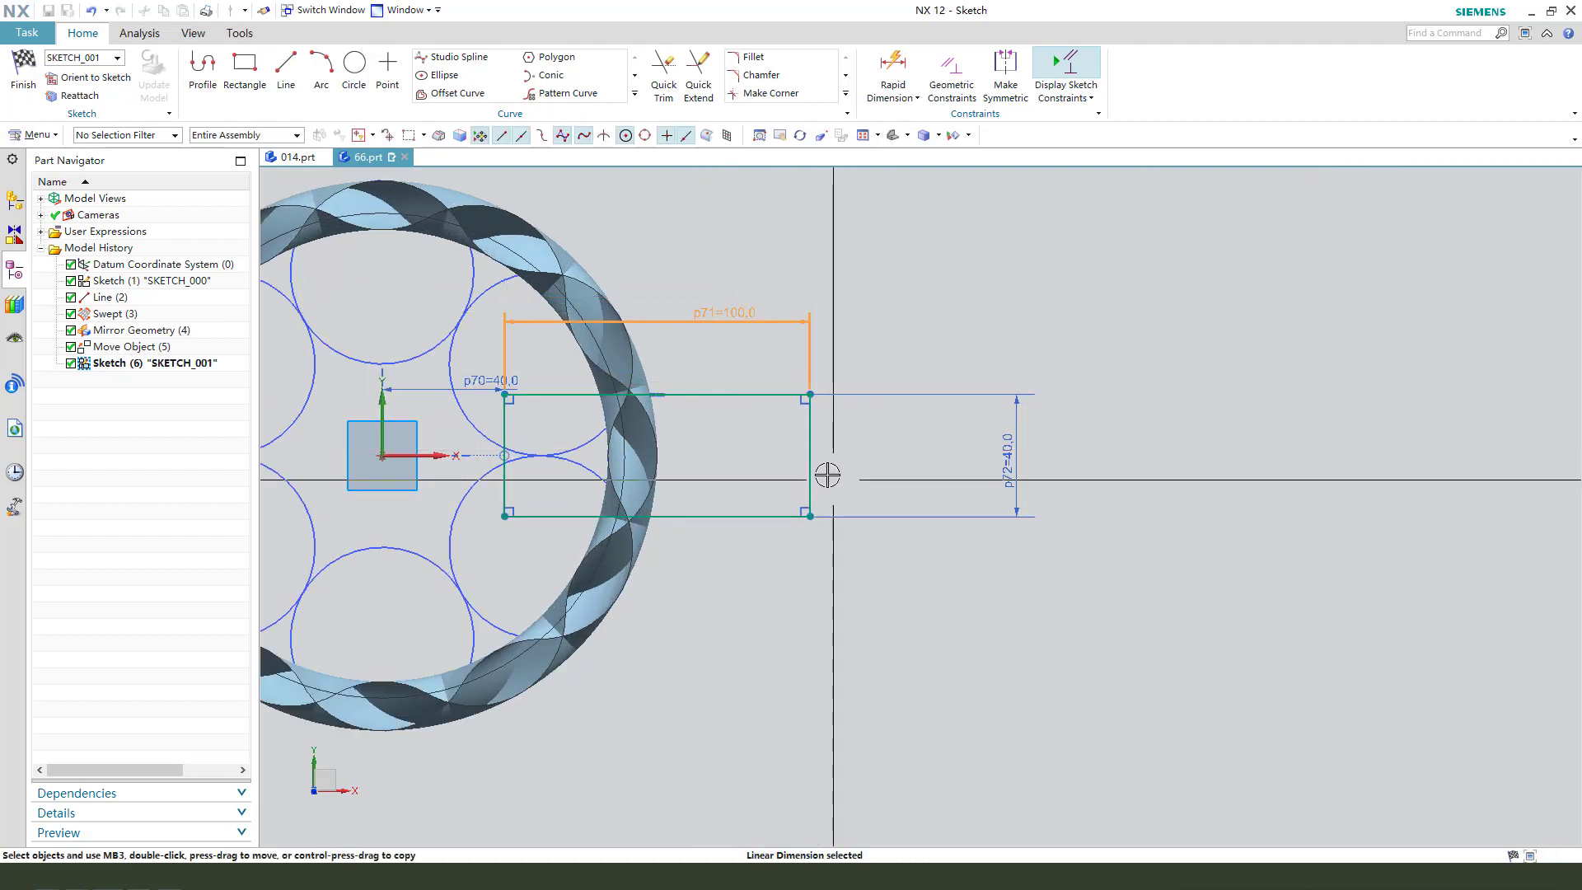
# Convert the right edge to a reference line, finish the sketch and cancel the extrusion, keeping it.
pyautogui.click(809, 425)
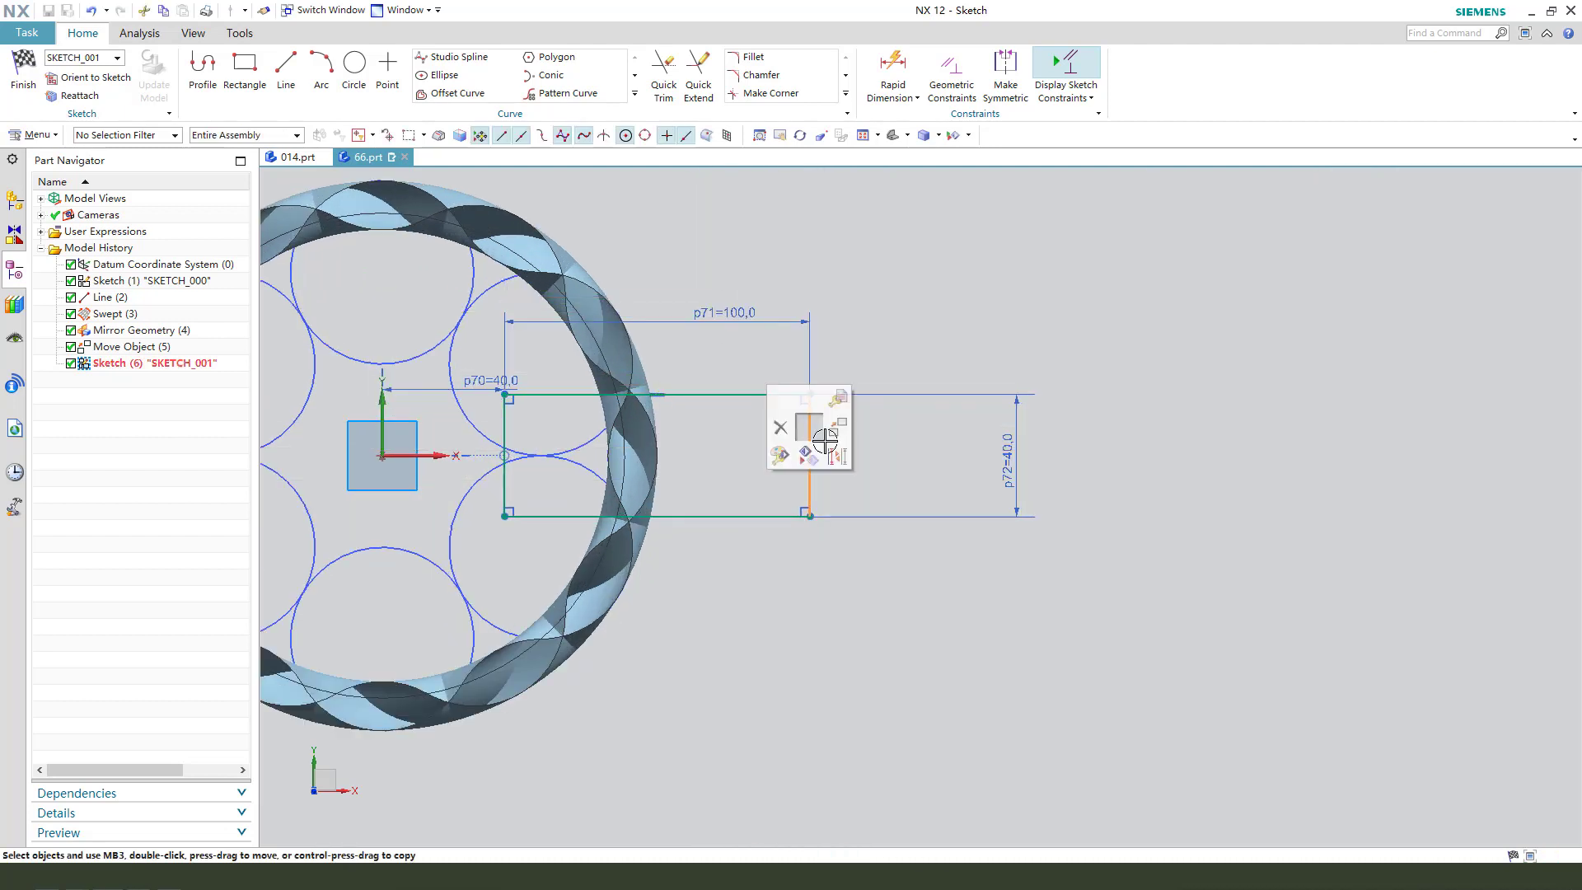
pyautogui.click(841, 454)
pyautogui.moveTo(1008, 461); pyautogui.dragTo(894, 452)
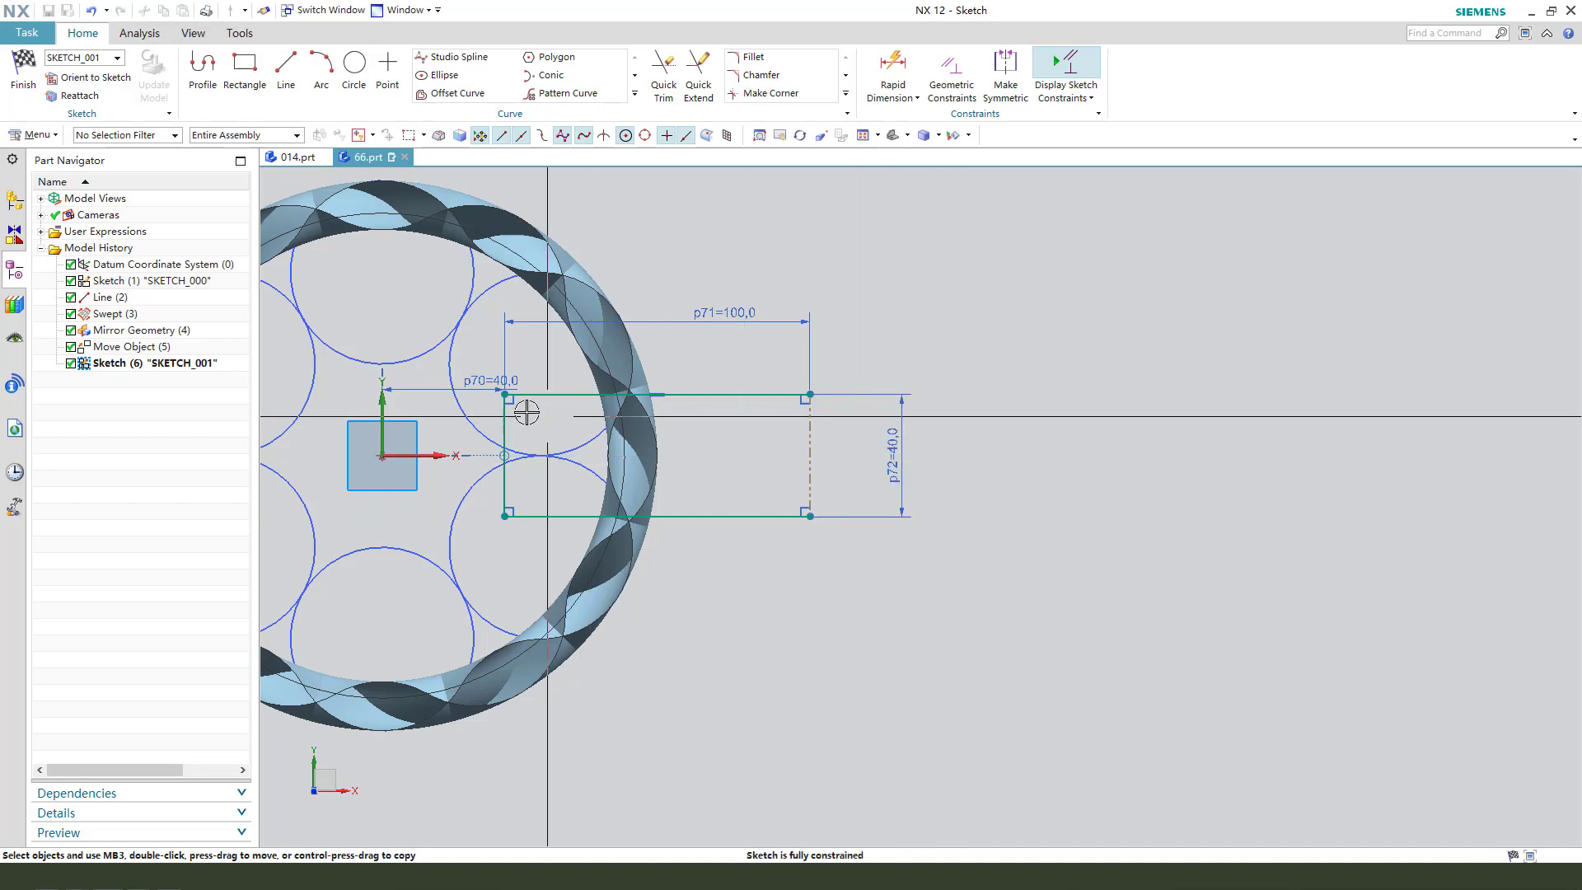
pyautogui.click(23, 74)
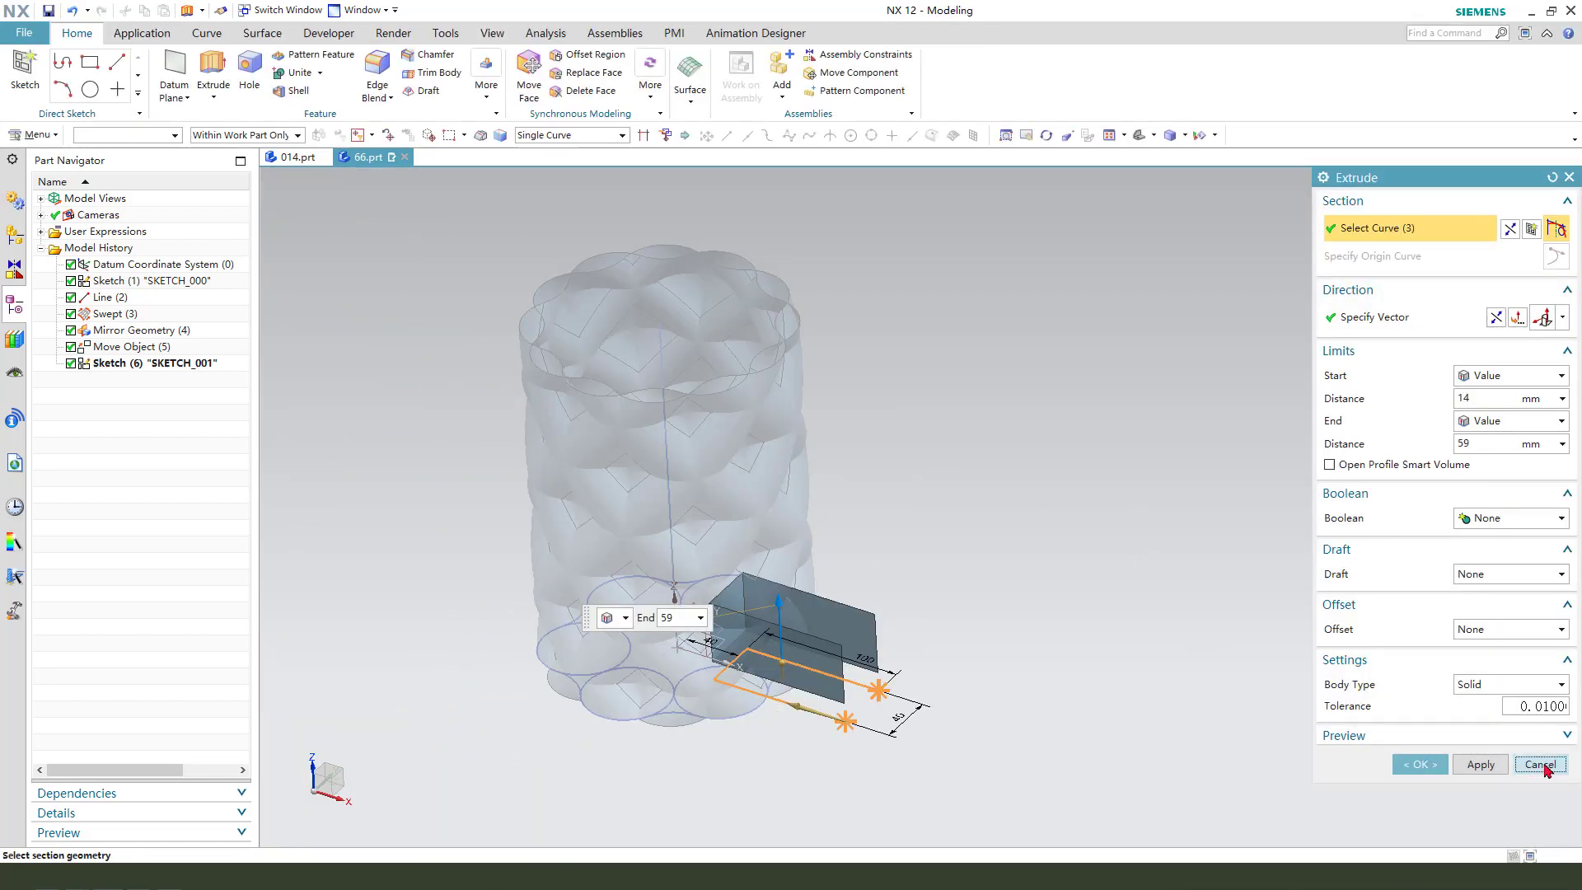
pyautogui.click(1543, 767)
pyautogui.click(654, 462)
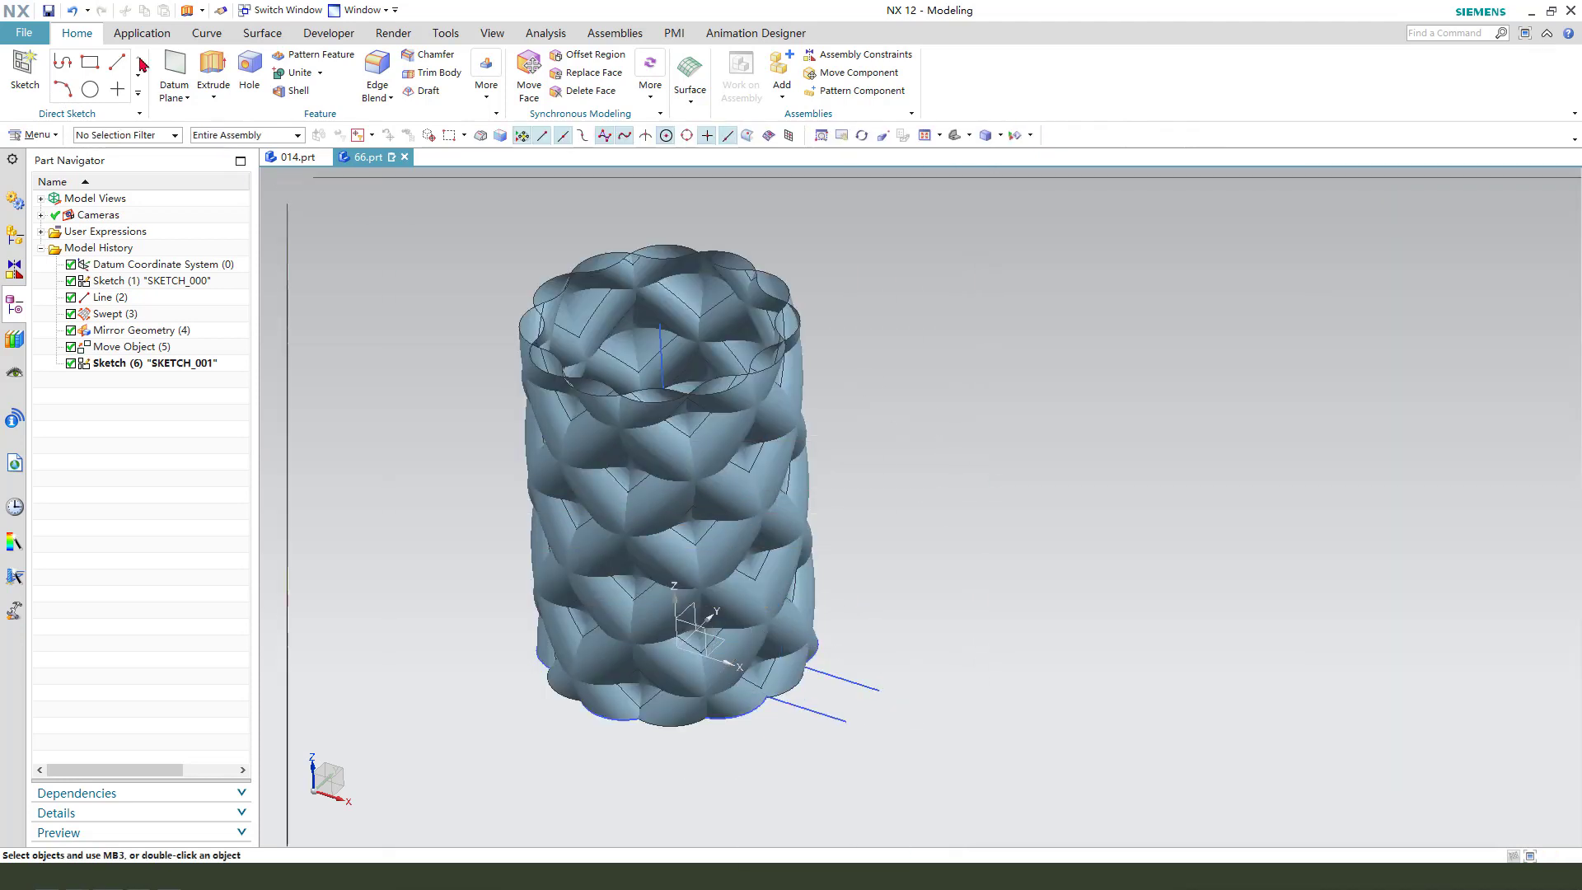
pyautogui.click(258, 35)
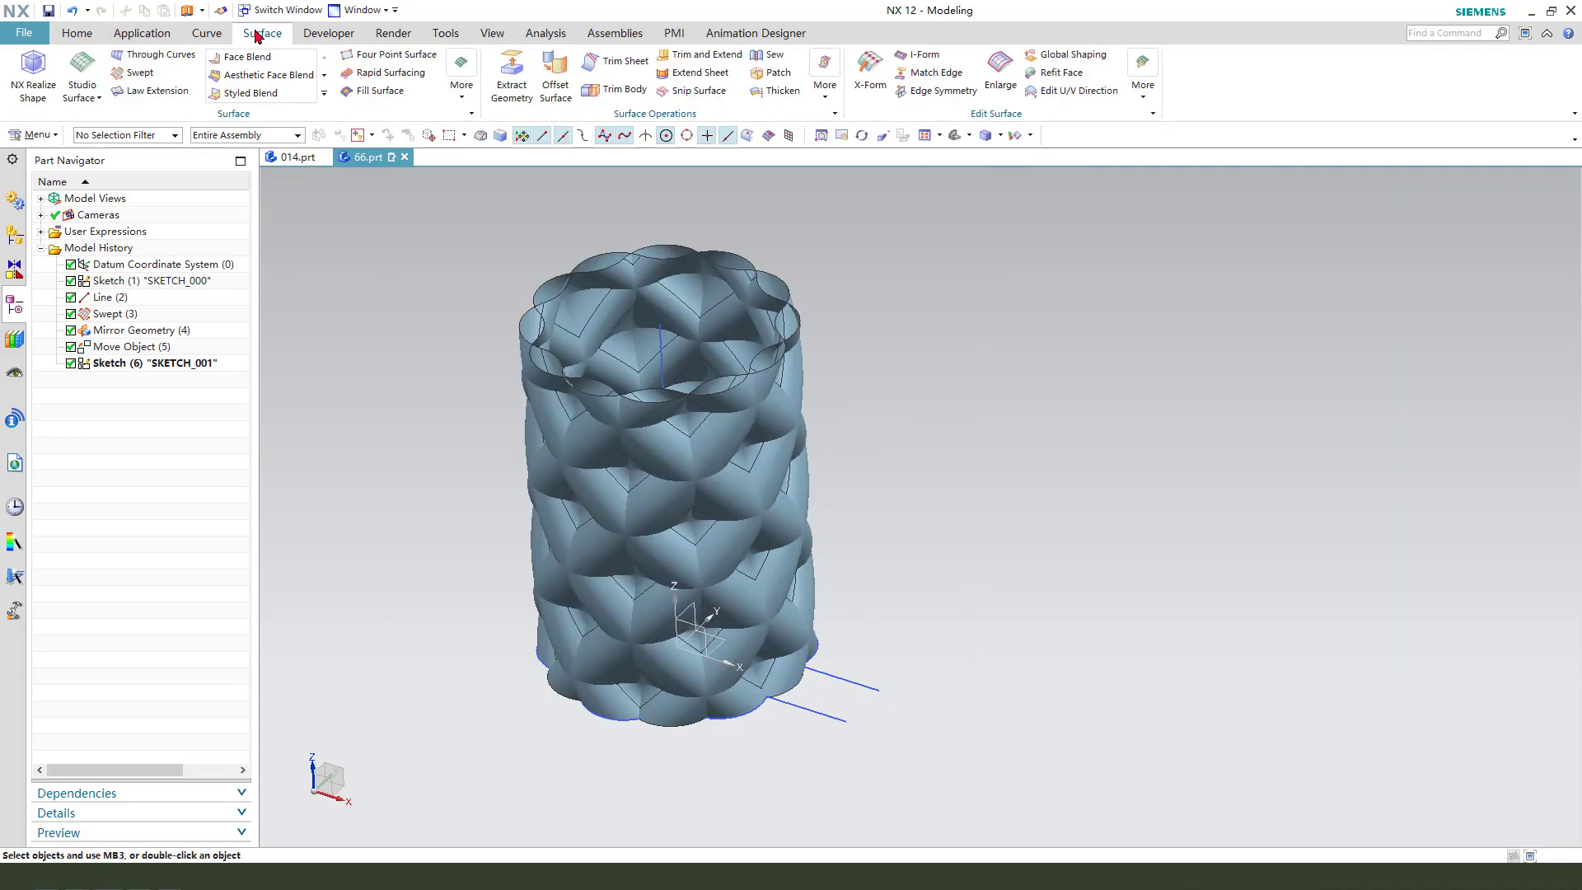
# Start a Swept surface with the three rectangle curves as section and the vertical line as guide.
pyautogui.click(136, 75)
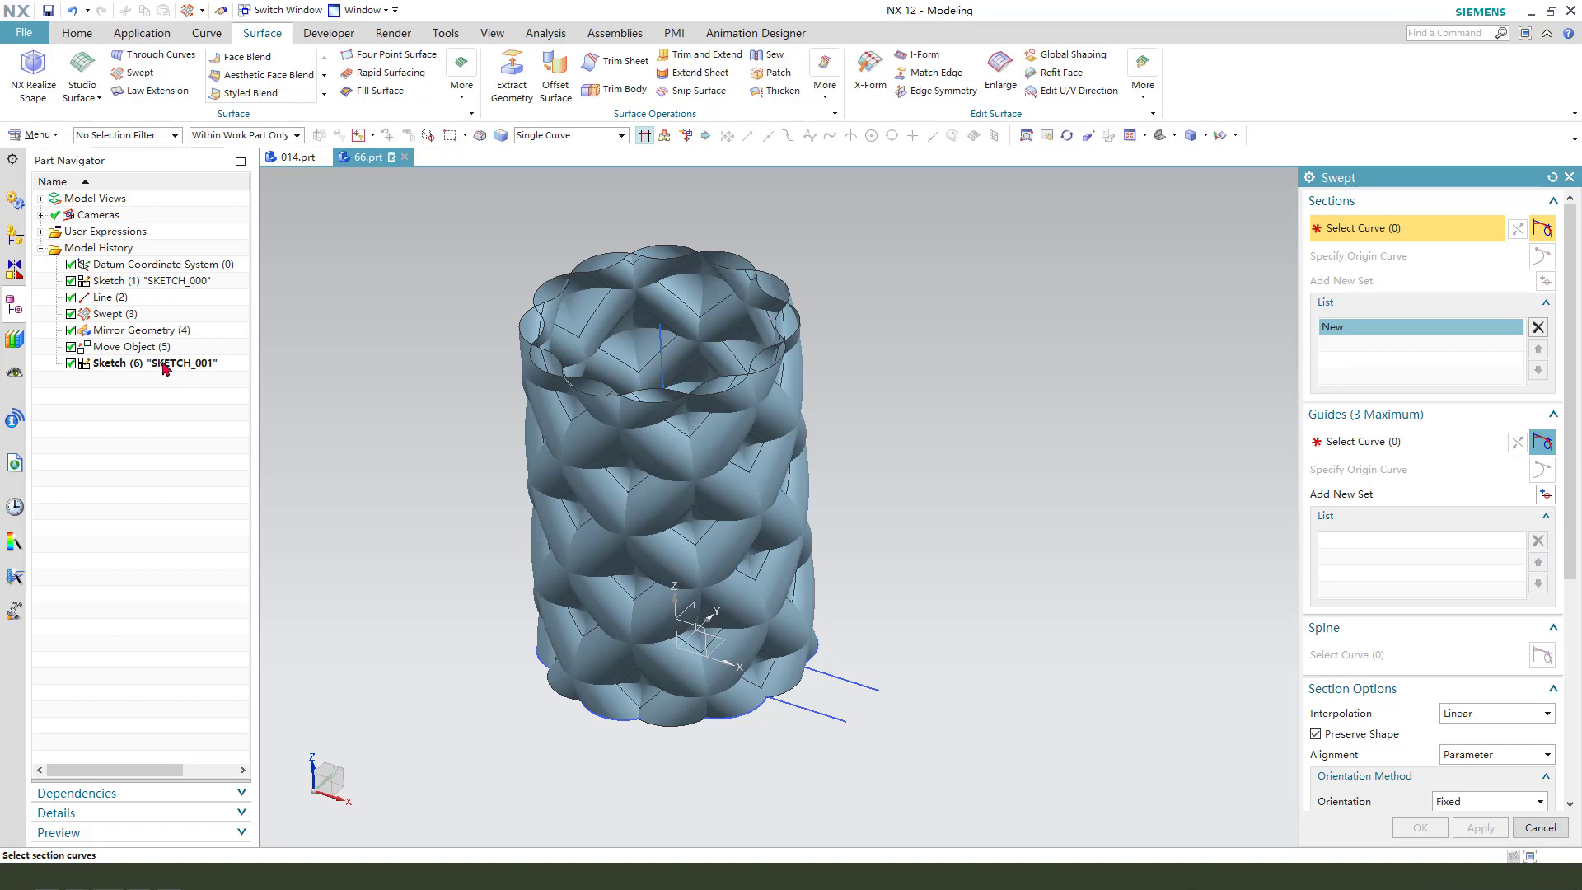
pyautogui.click(165, 365)
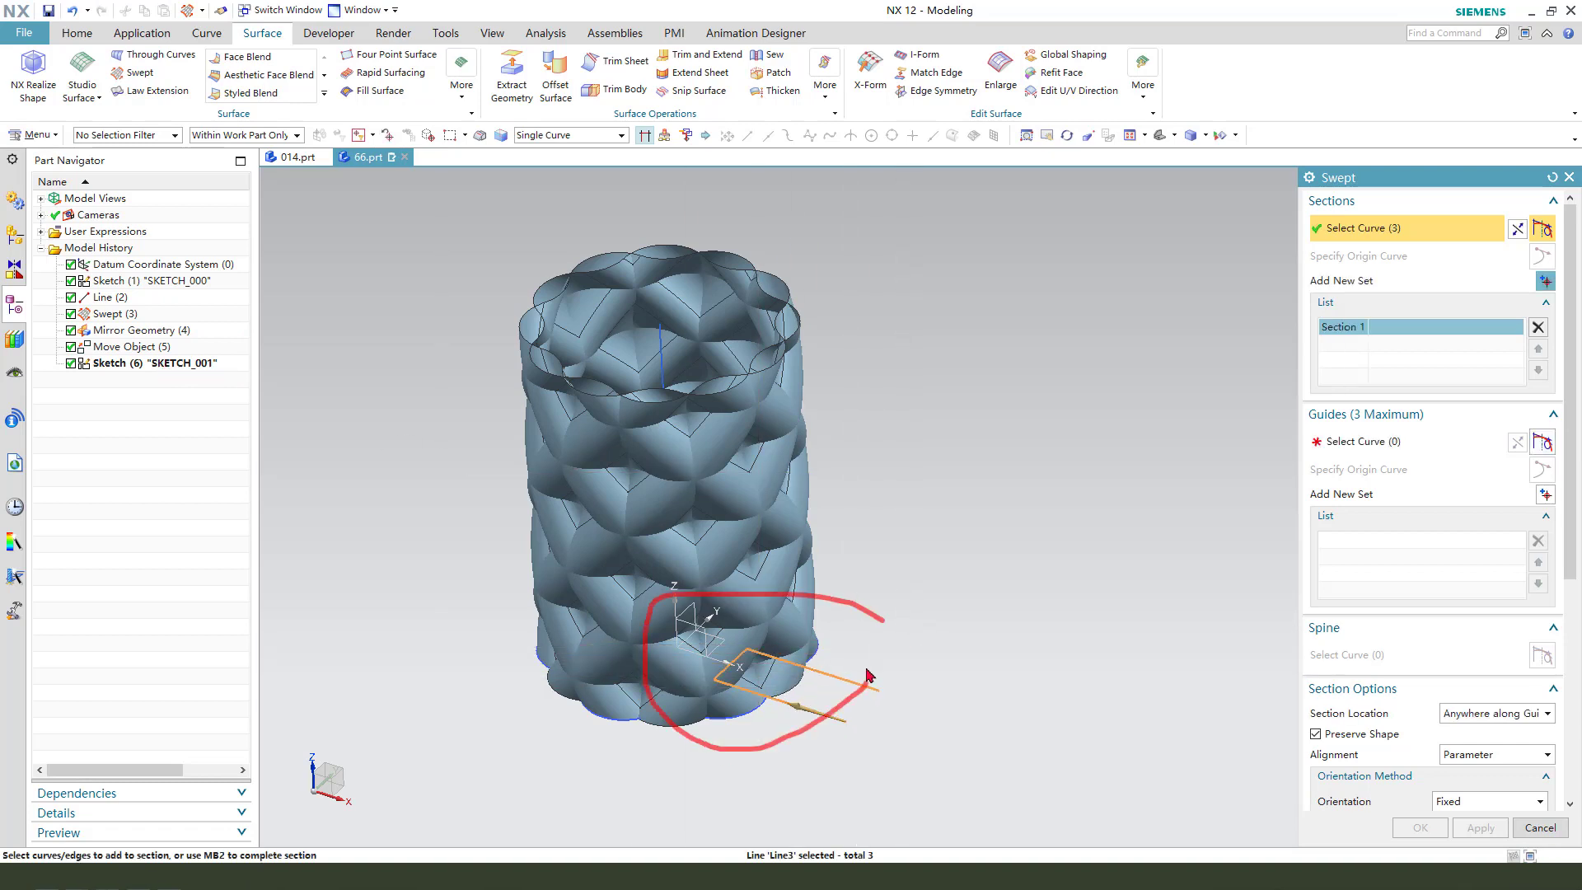
pyautogui.click(1352, 445)
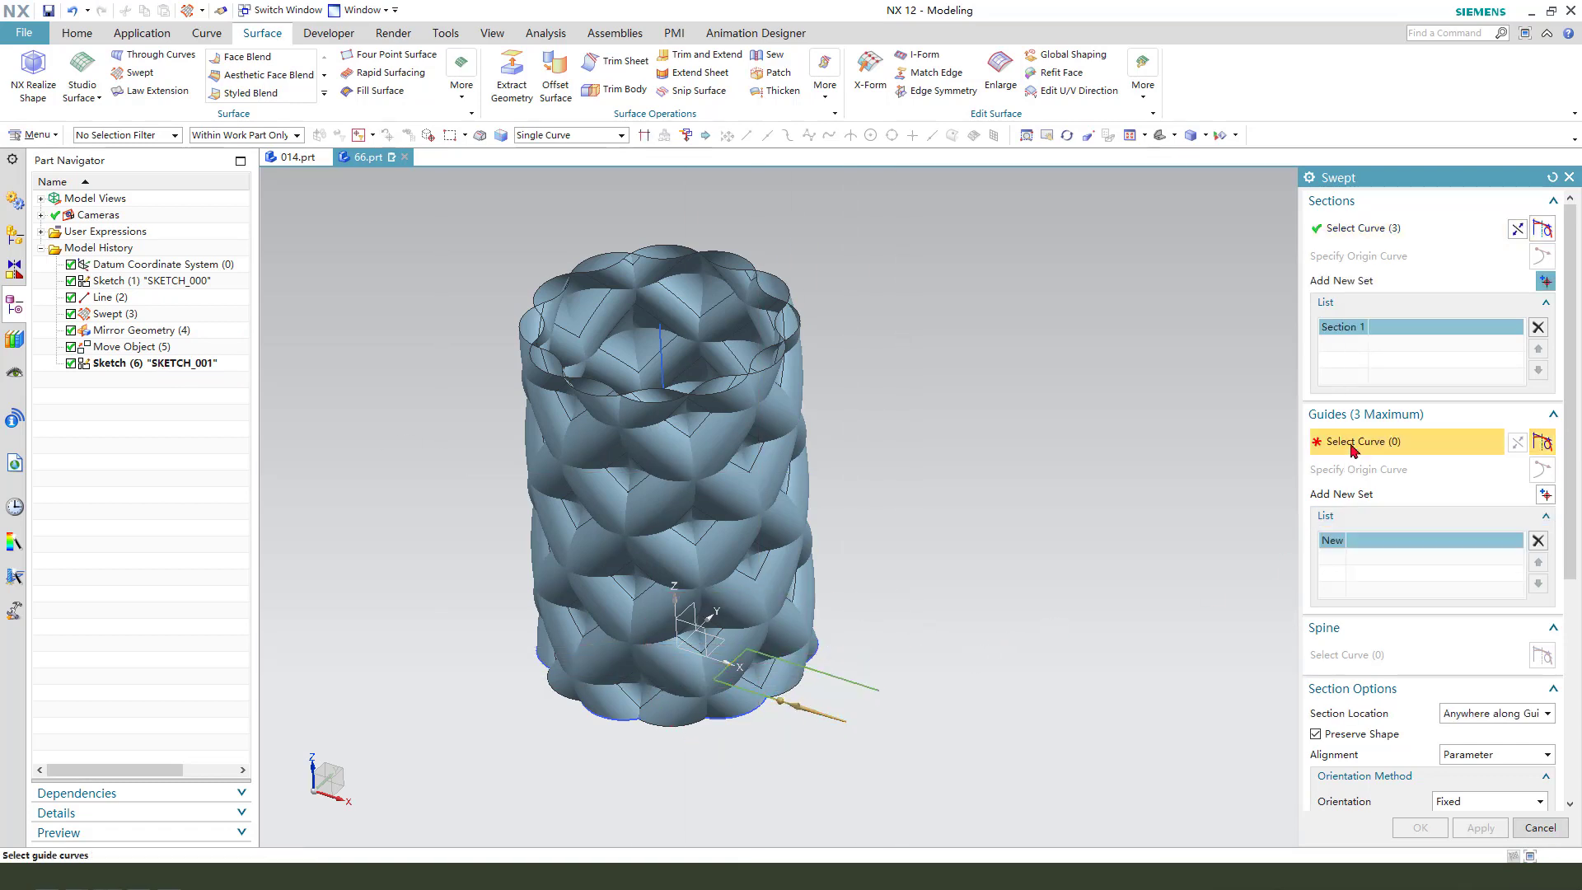
pyautogui.click(662, 369)
pyautogui.moveTo(936, 583); pyautogui.dragTo(929, 554, button='middle')
pyautogui.scroll(-5, 1519, 700)
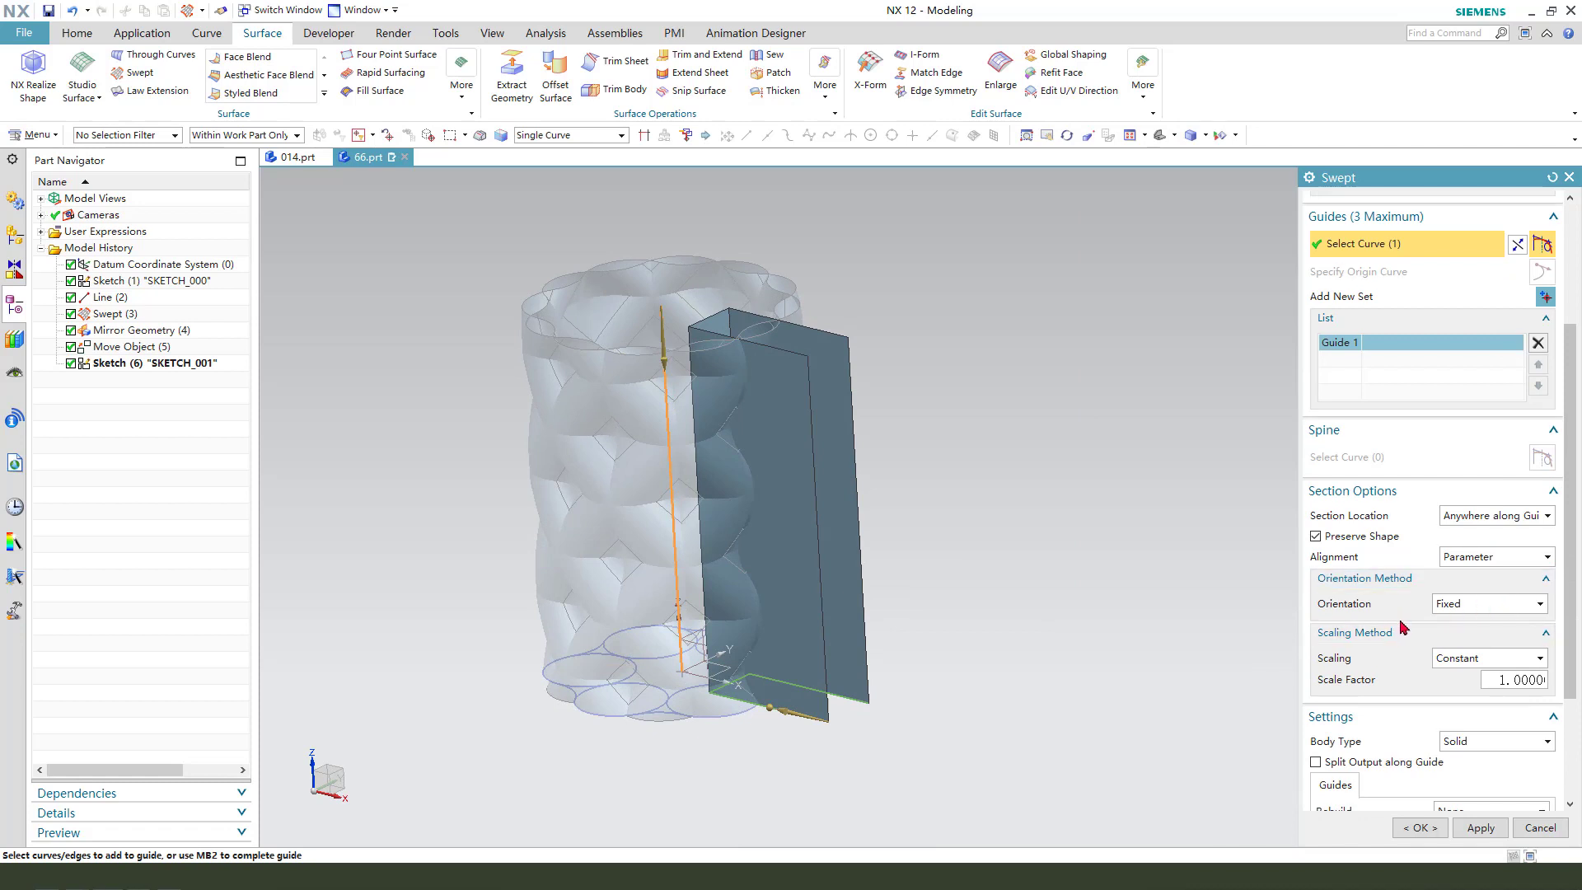
# Set Angular Law orientation 0–180° and create the twisted strip.
pyautogui.click(1482, 607)
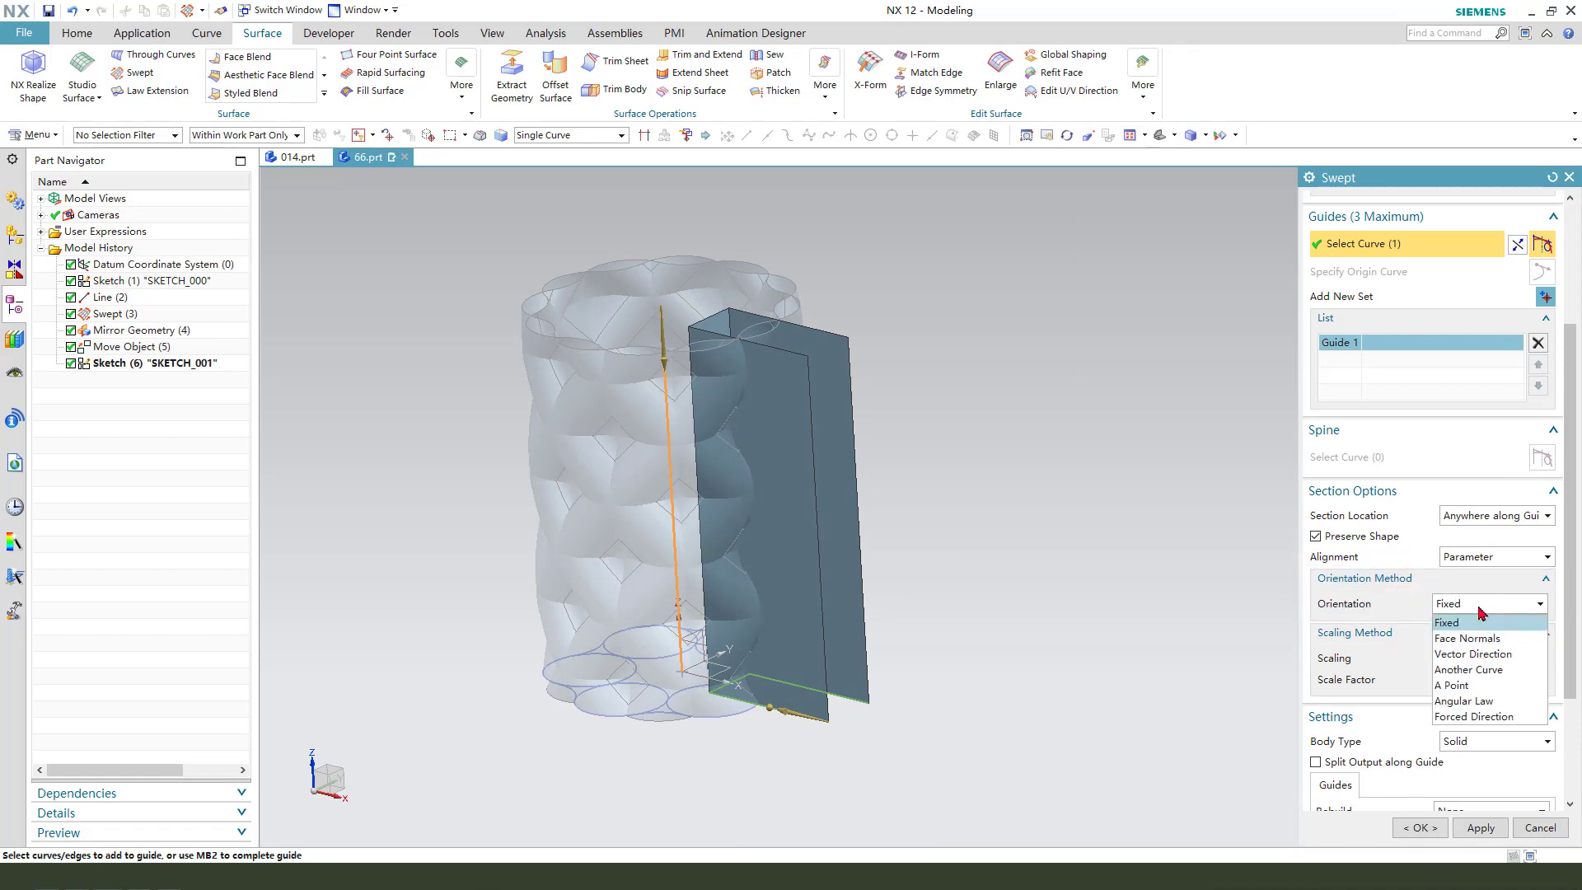
pyautogui.click(1466, 703)
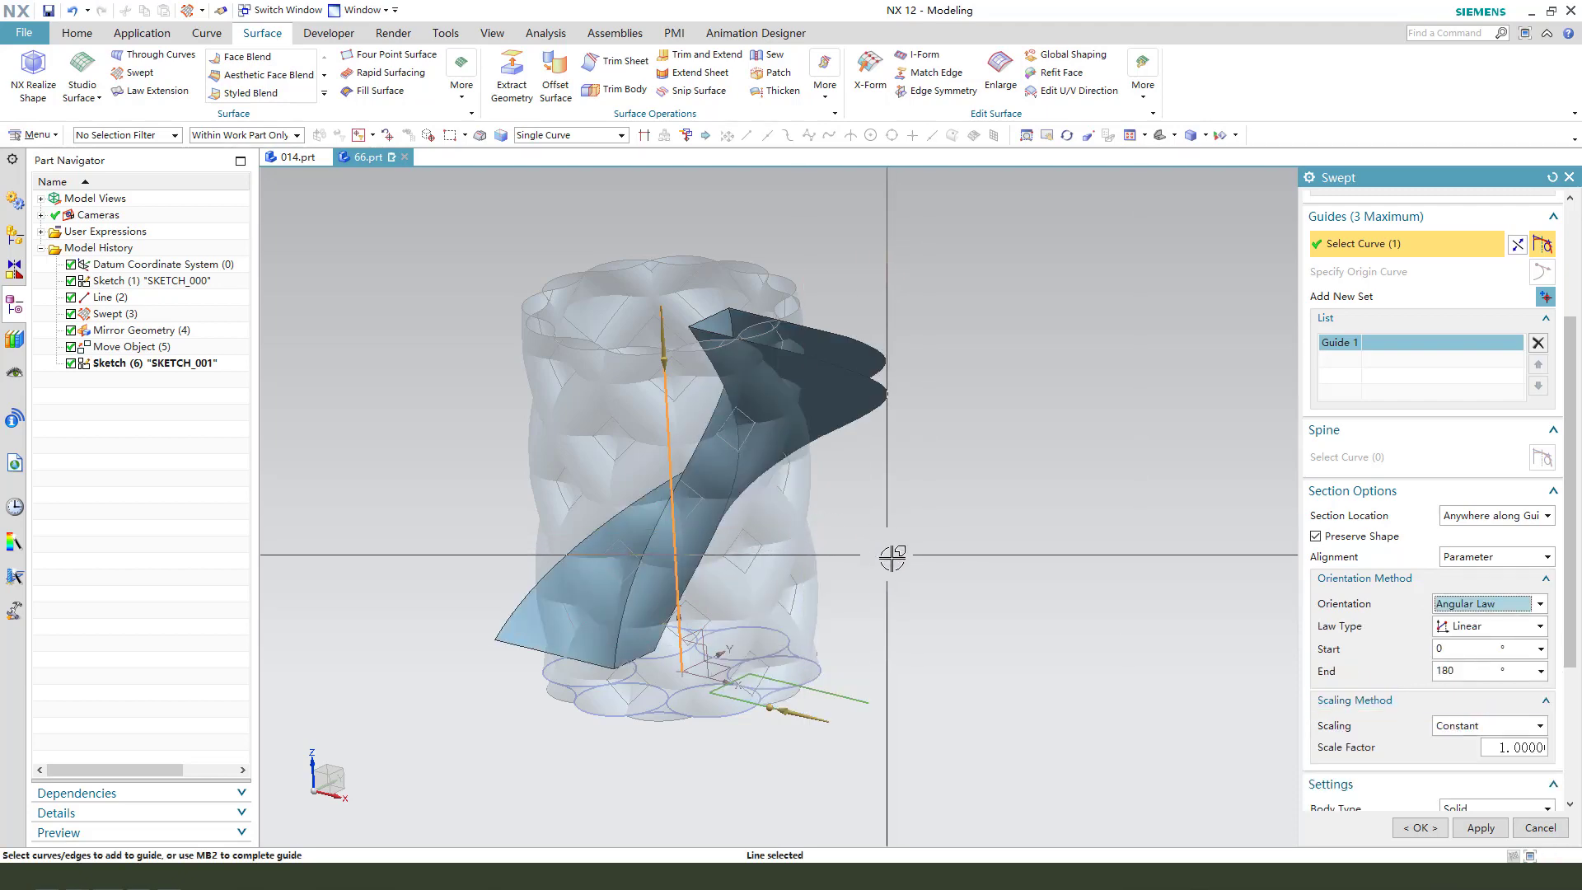
pyautogui.moveTo(894, 555)
pyautogui.mouseDown(button='middle')
pyautogui.moveTo(946, 531)
pyautogui.moveTo(1338, 666)
pyautogui.mouseUp(button='middle')
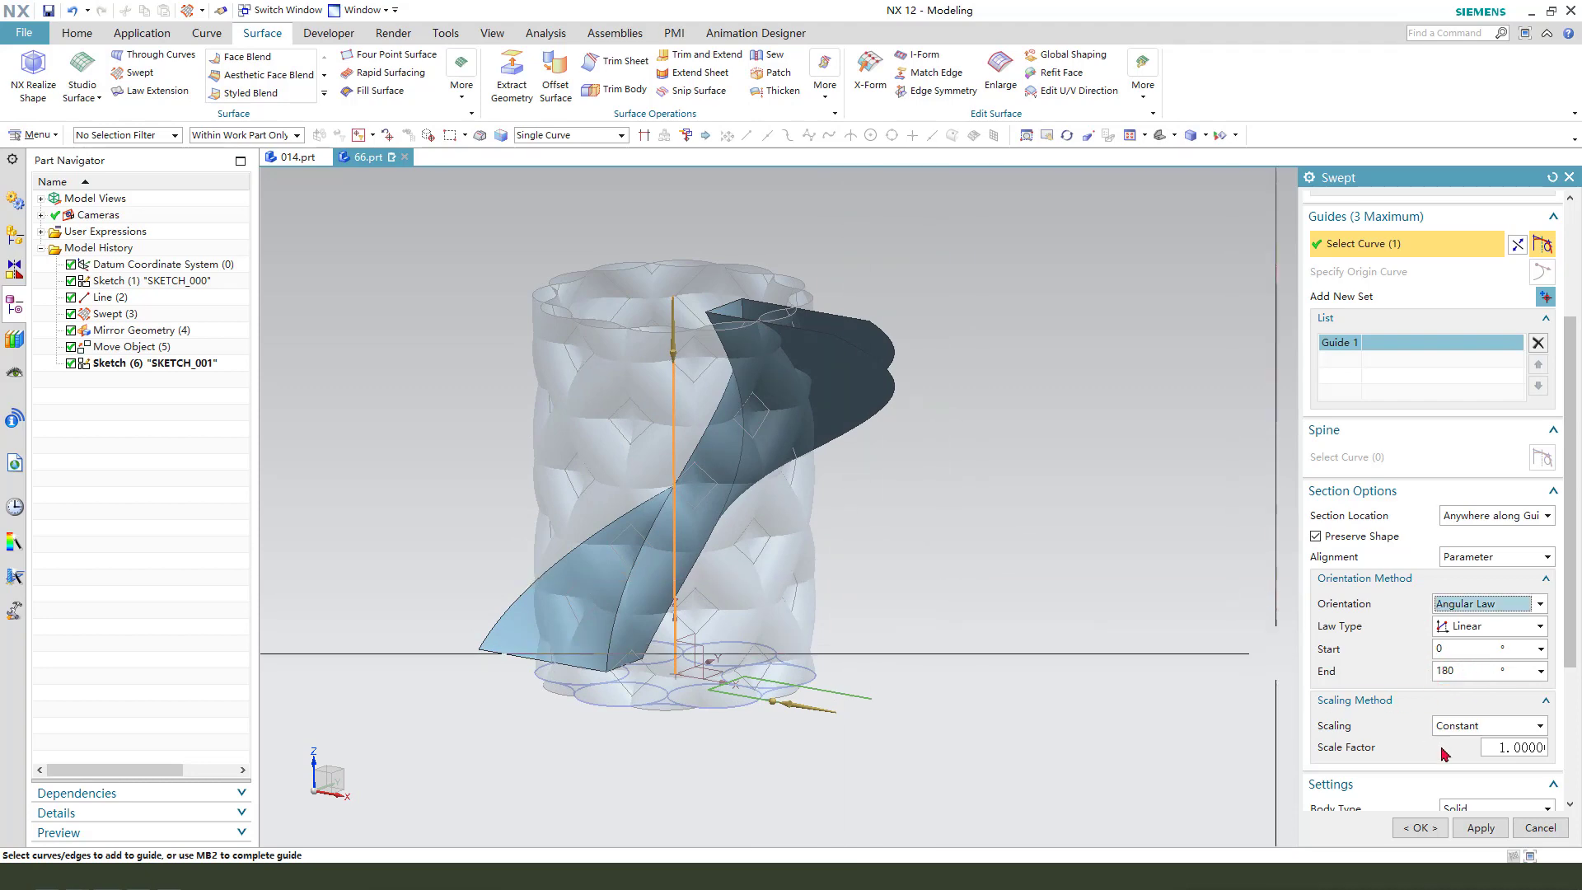
pyautogui.click(1418, 827)
pyautogui.moveTo(1140, 657)
pyautogui.mouseDown(button='middle')
pyautogui.moveTo(873, 531)
pyautogui.moveTo(878, 622)
pyautogui.moveTo(872, 540)
pyautogui.moveTo(928, 556)
pyautogui.moveTo(942, 531)
pyautogui.moveTo(959, 553)
pyautogui.moveTo(939, 544)
pyautogui.mouseUp(button='middle')
pyautogui.click(77, 32)
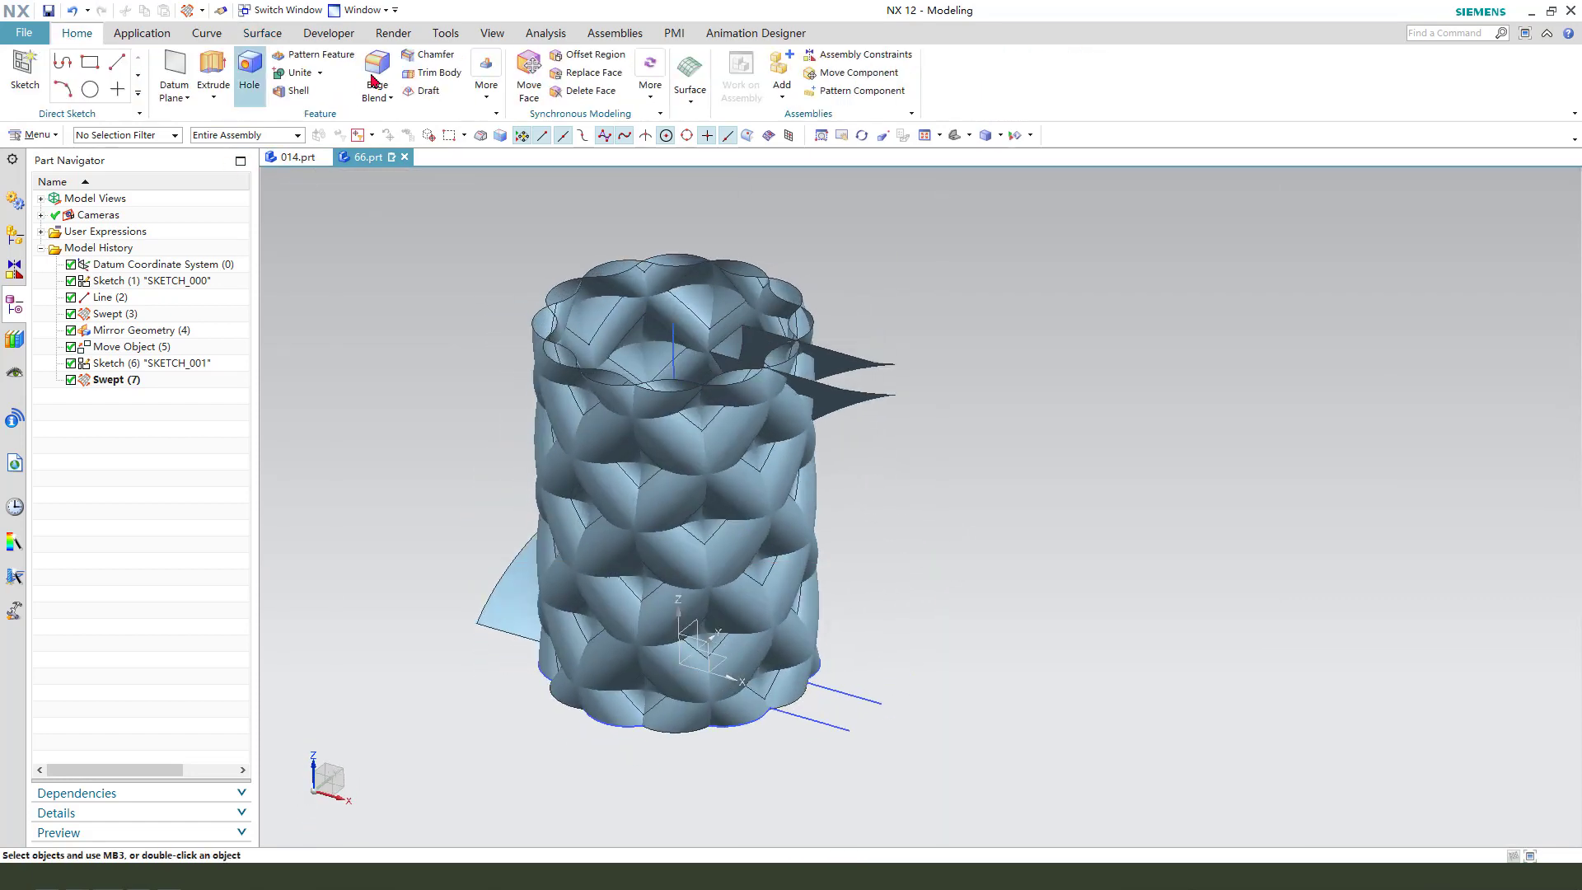
pyautogui.click(481, 105)
# Start Mirror Geometry on the twisted strip and try the YZ datum plane, then clear it.
pyautogui.click(786, 157)
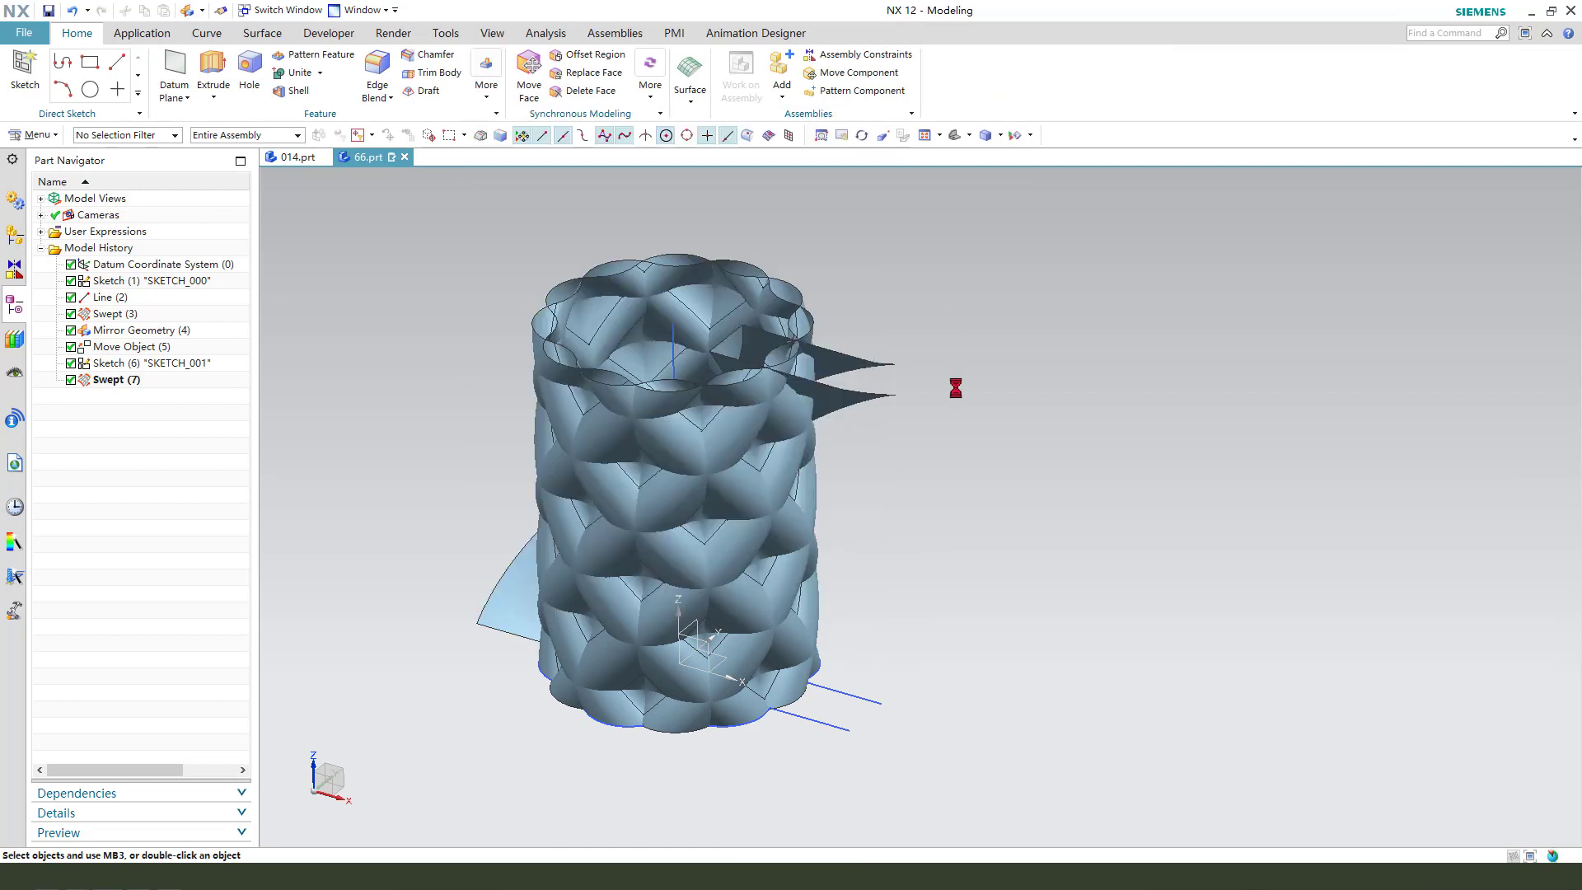
pyautogui.click(848, 359)
pyautogui.click(1353, 289)
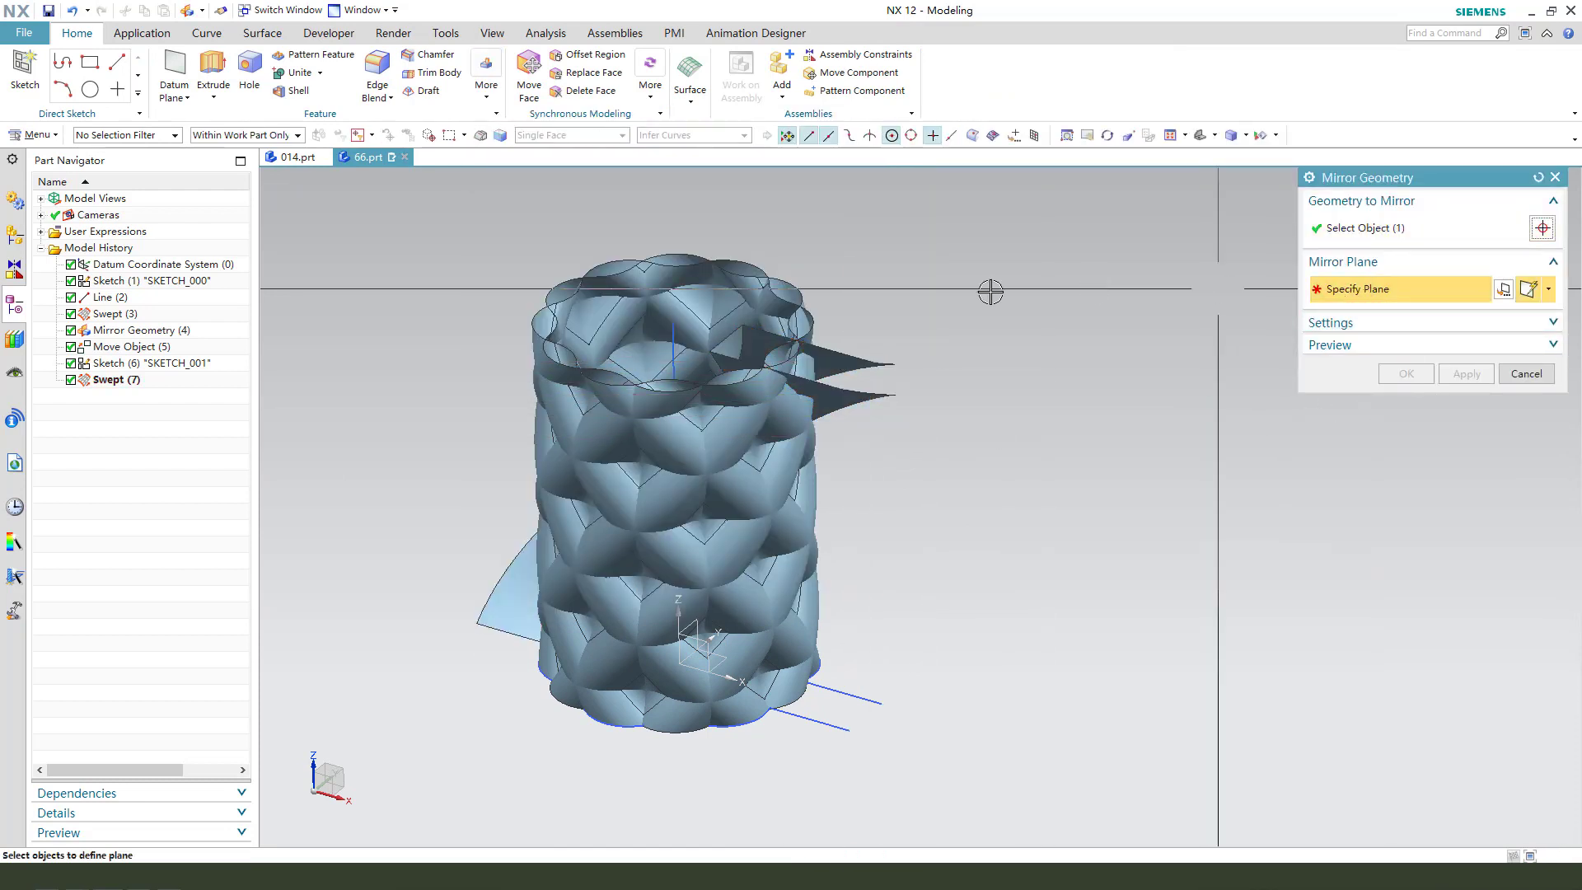
pyautogui.moveTo(833, 561); pyautogui.dragTo(699, 618, button='middle')
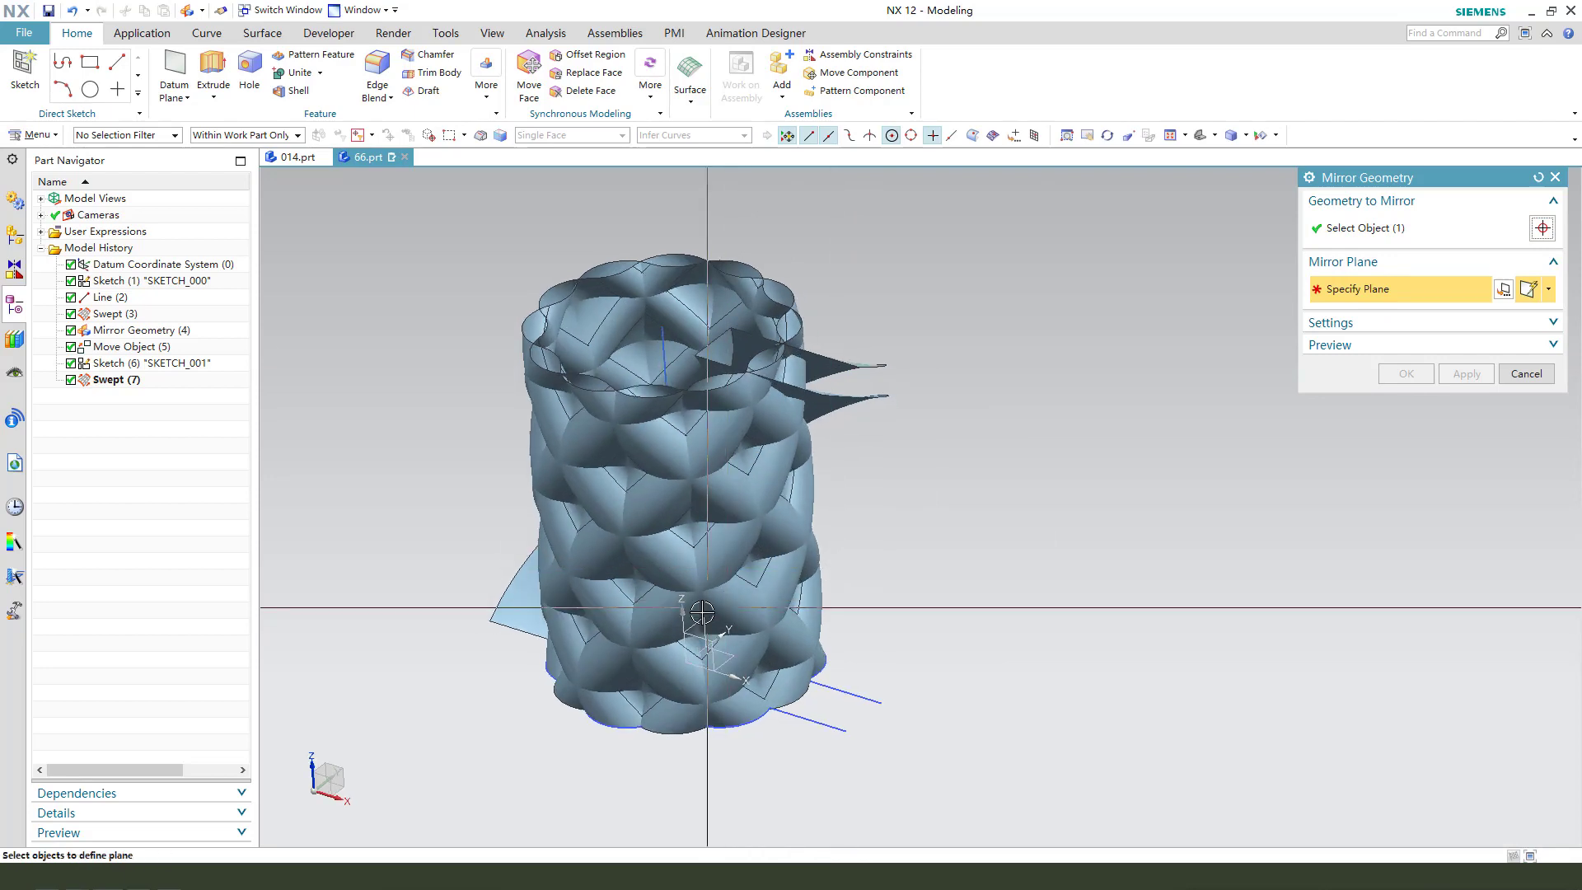
pyautogui.click(699, 618)
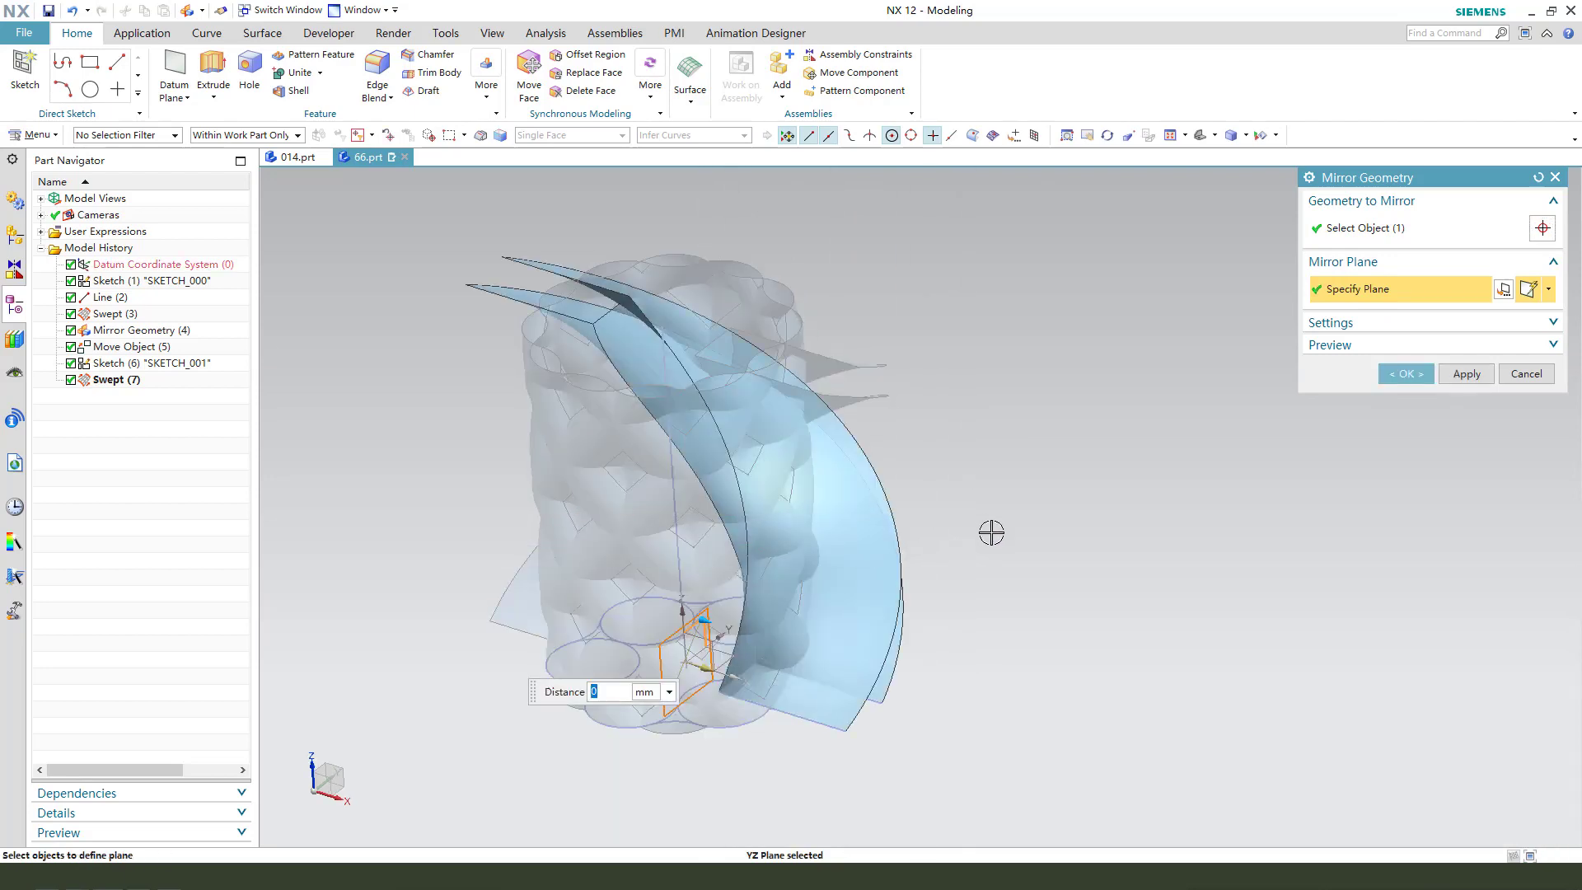
pyautogui.moveTo(993, 531)
pyautogui.mouseDown(button='middle')
pyautogui.moveTo(989, 504)
pyautogui.moveTo(978, 512)
pyautogui.mouseUp(button='middle')
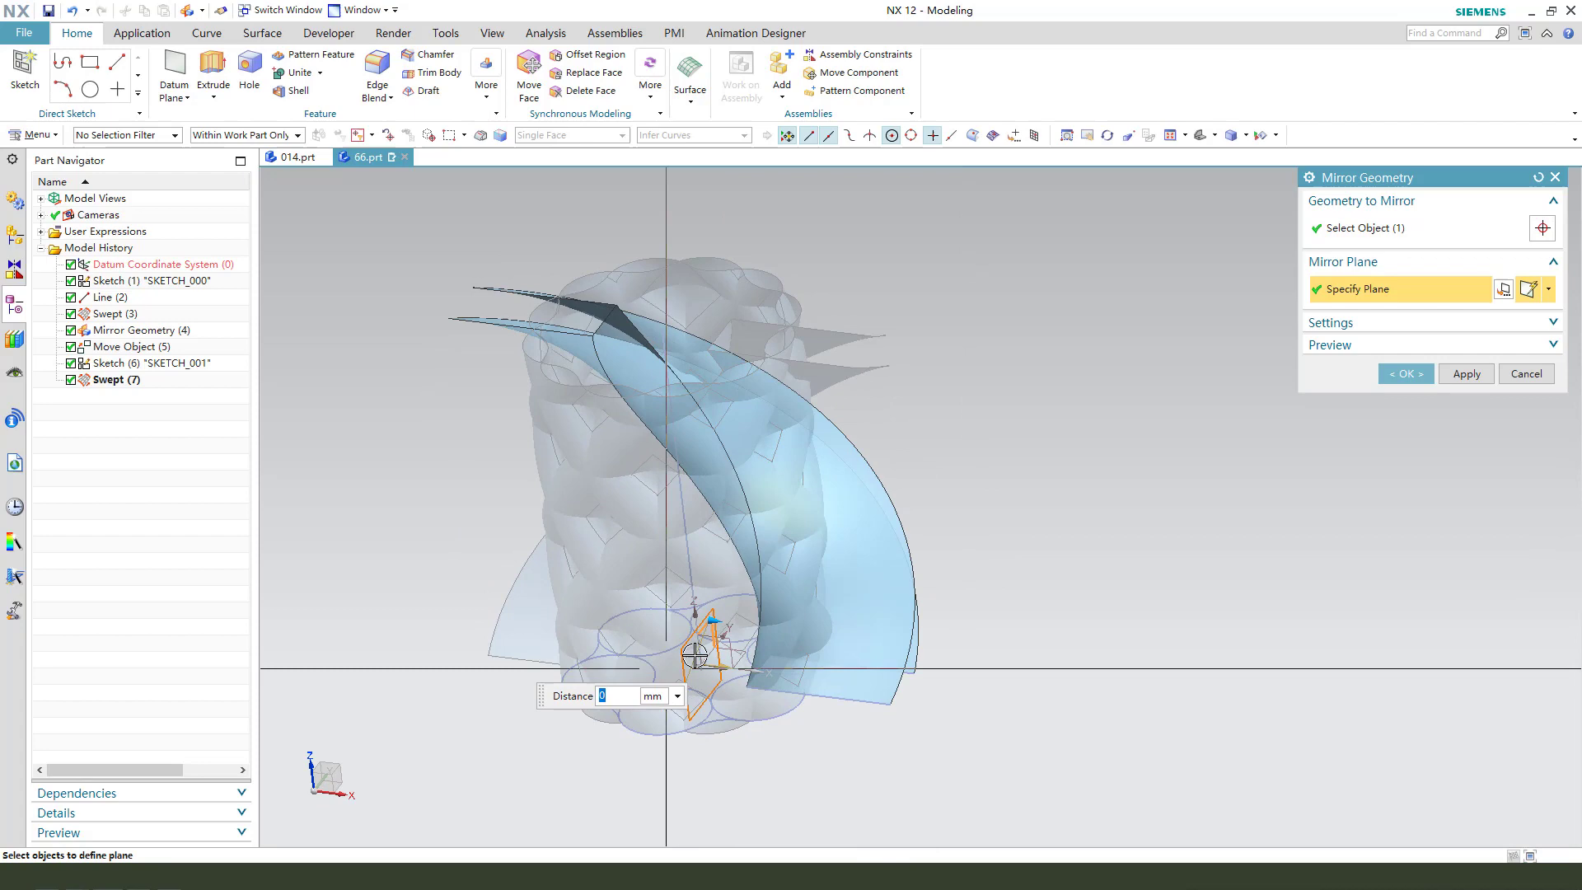
pyautogui.keyDown('shift'); pyautogui.click(741, 680); pyautogui.keyUp('shift')
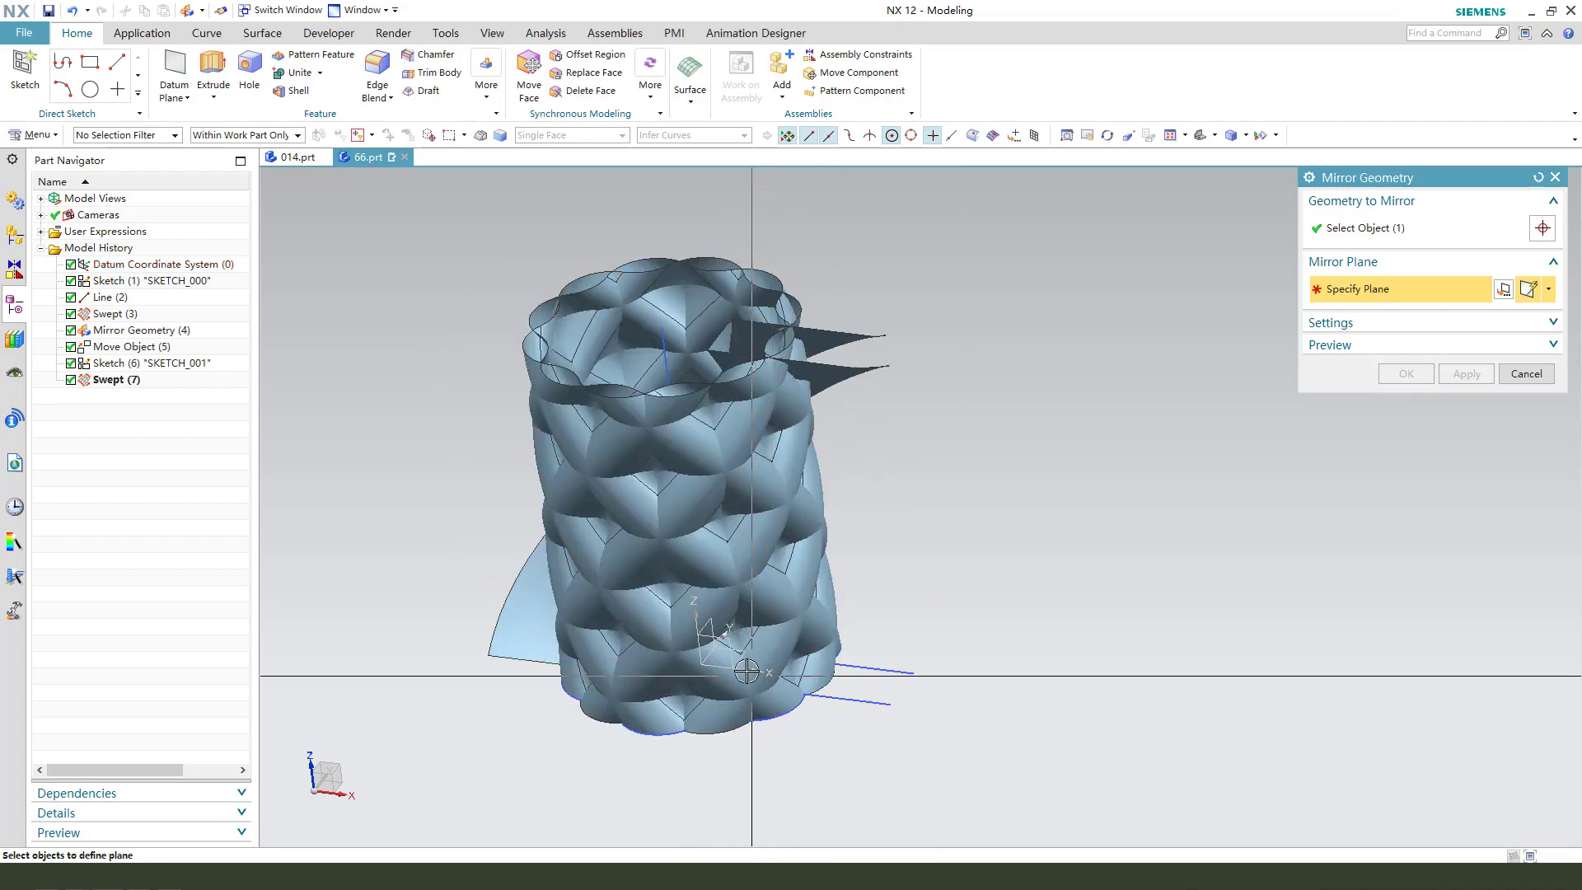
# Mirror the strip across the XZ datum plane to get two crossing strips.
pyautogui.click(731, 639)
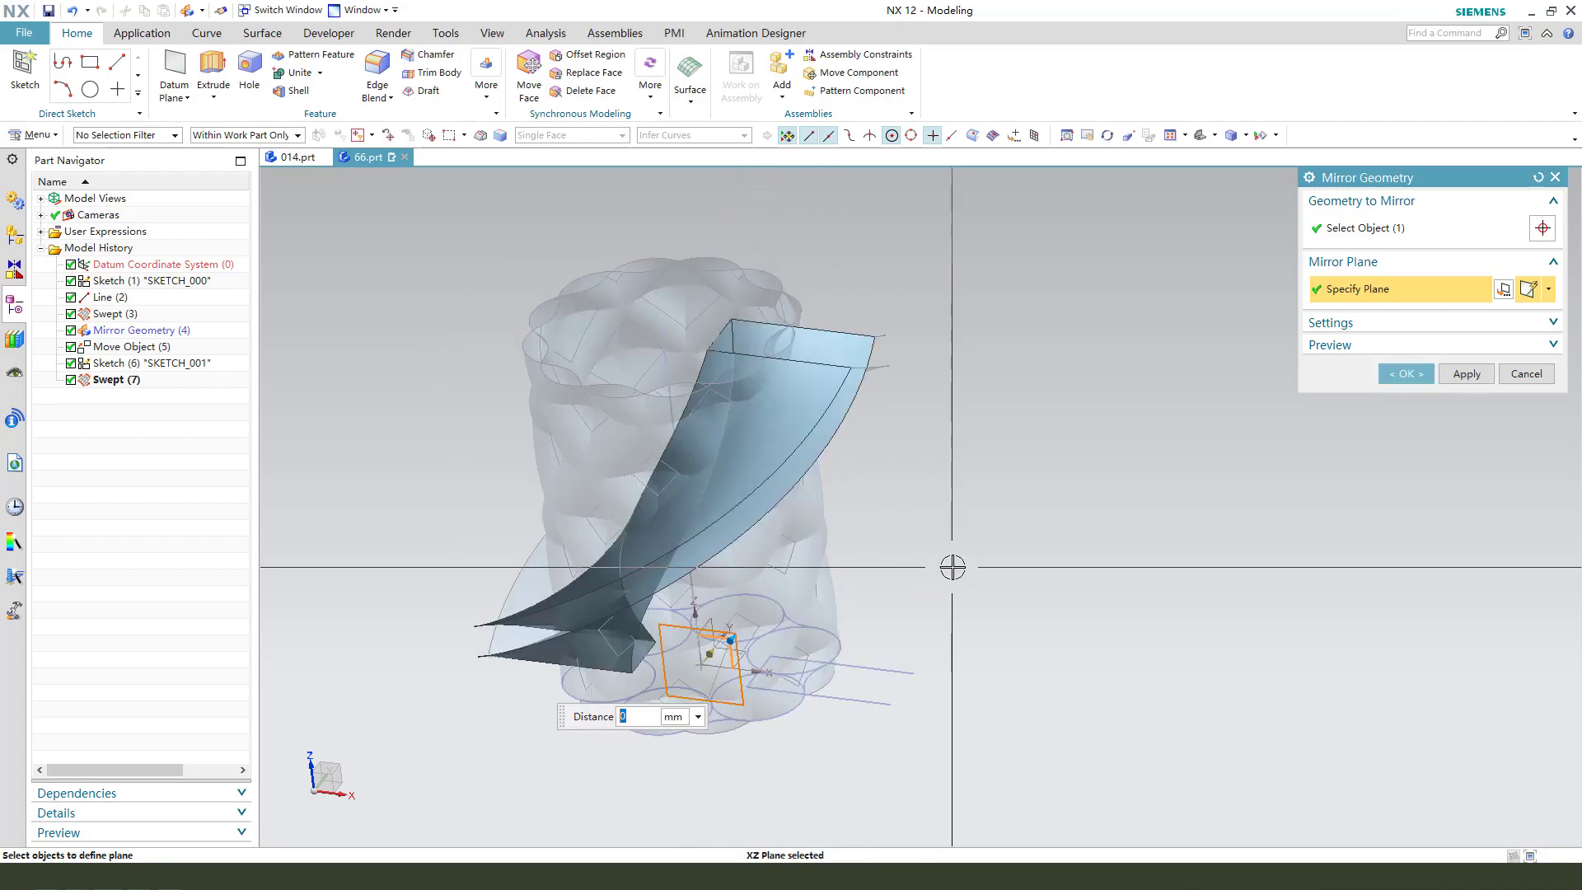
pyautogui.moveTo(947, 565); pyautogui.dragTo(918, 643, button='middle')
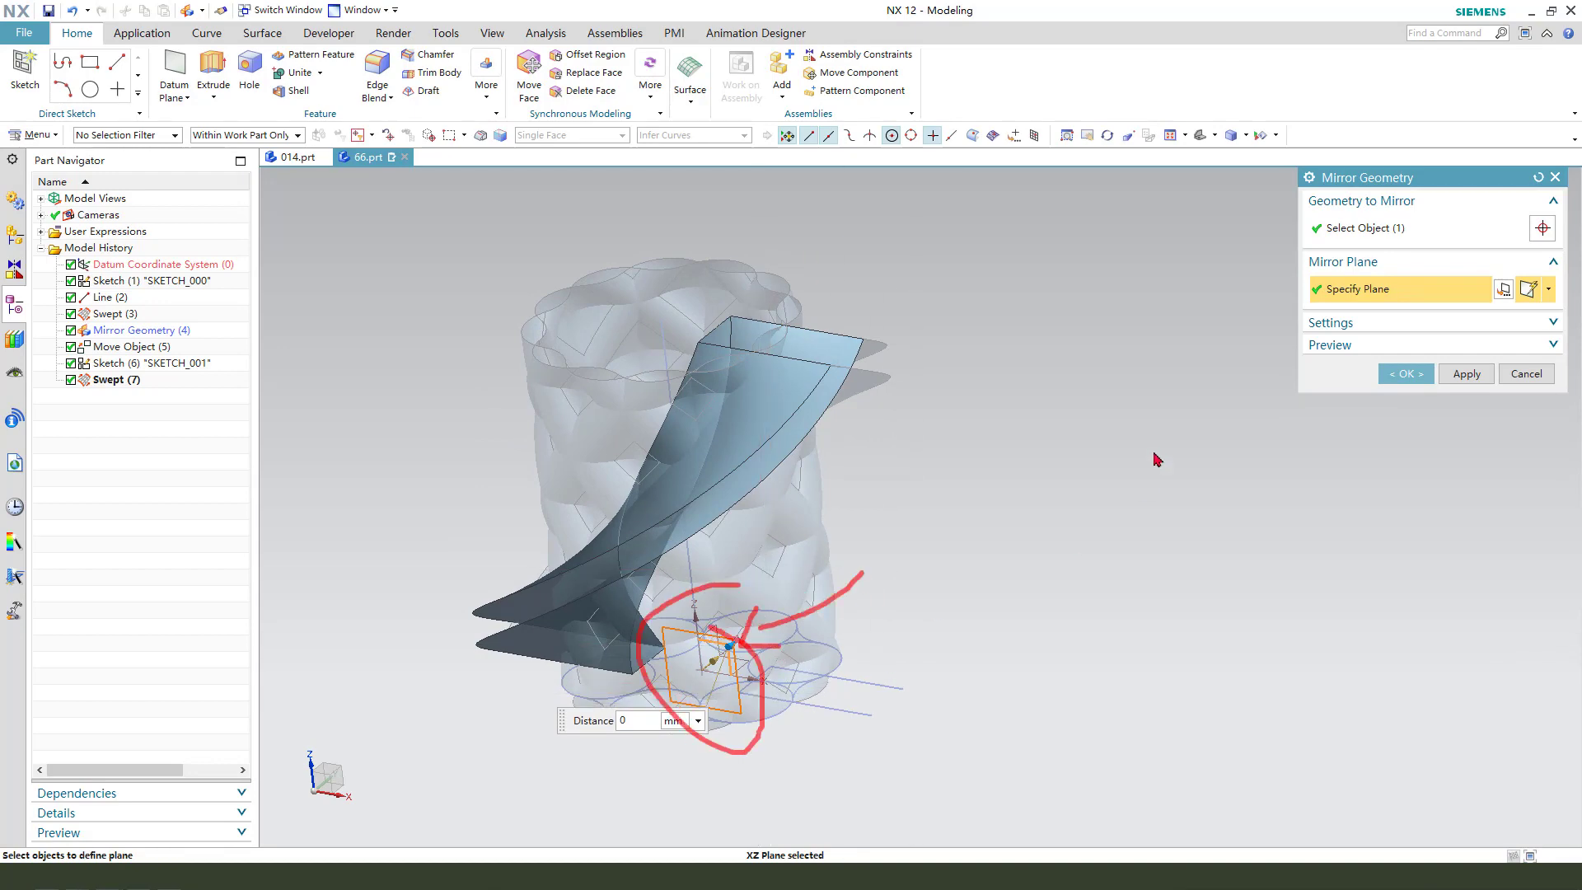
pyautogui.click(1405, 376)
pyautogui.moveTo(961, 470); pyautogui.dragTo(925, 382, button='middle')
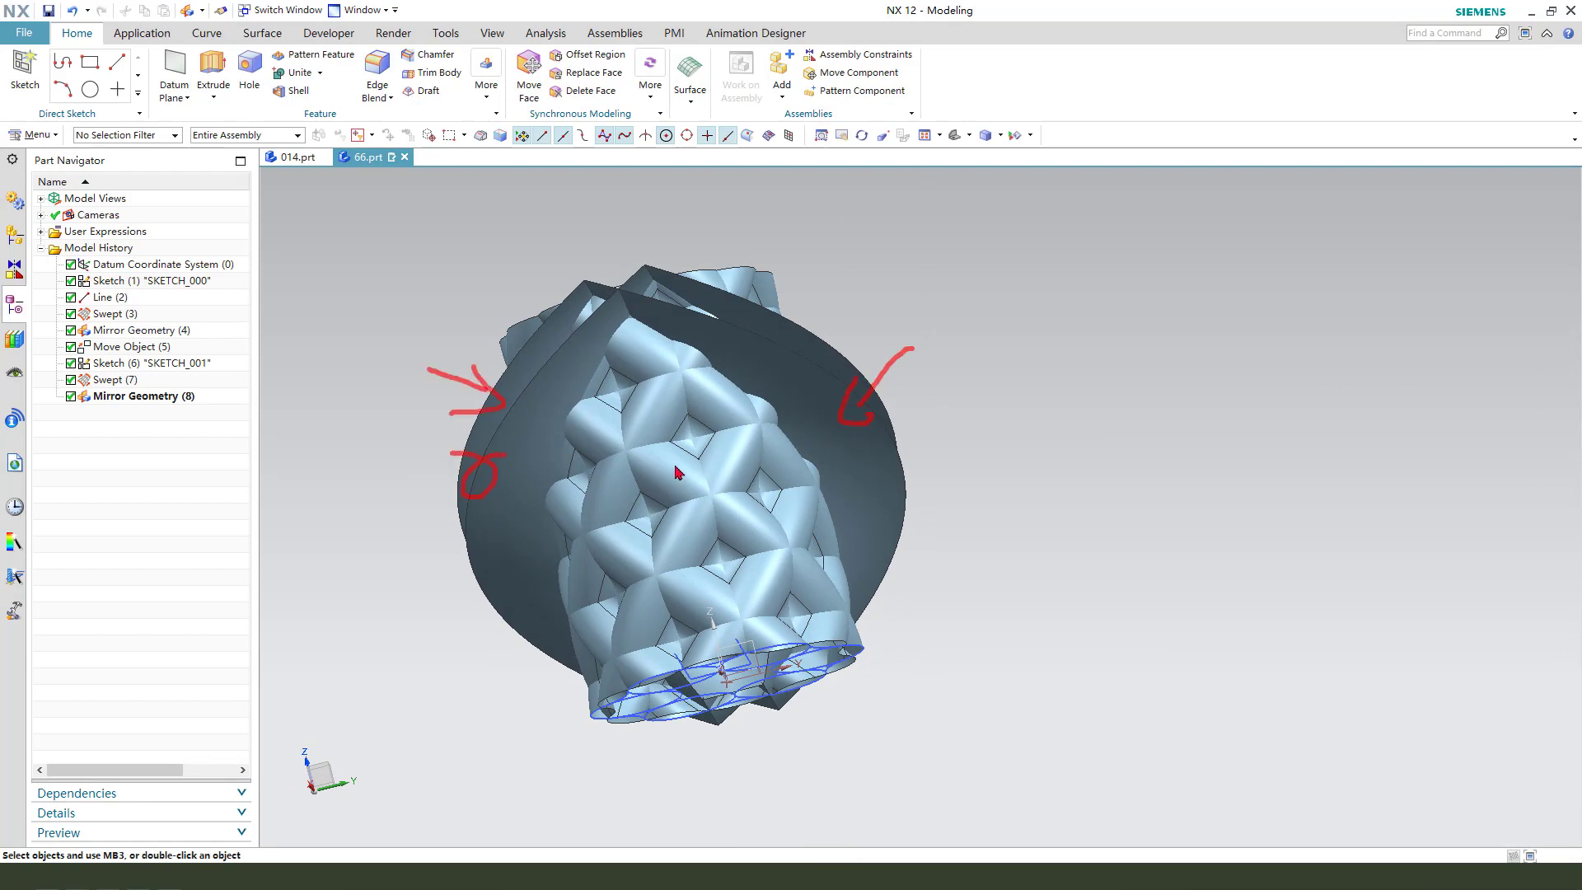
pyautogui.moveTo(678, 473); pyautogui.dragTo(963, 645, button='middle')
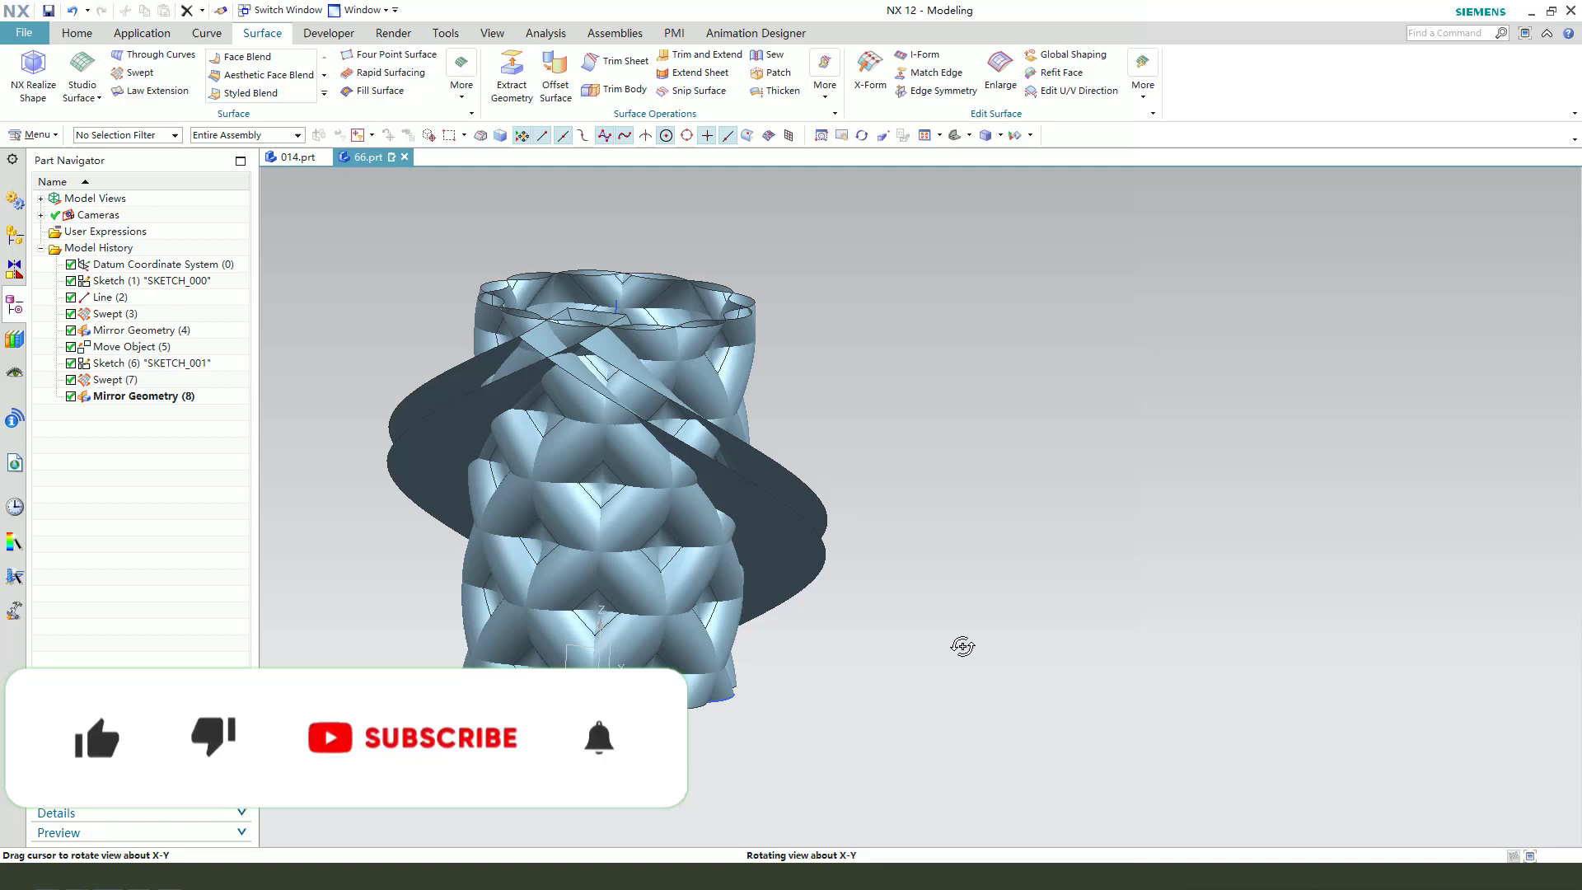
# Trim the patterned cylinder sheet against the first strip, keeping the selected region.
pyautogui.moveTo(963, 646); pyautogui.dragTo(981, 661, button='middle')
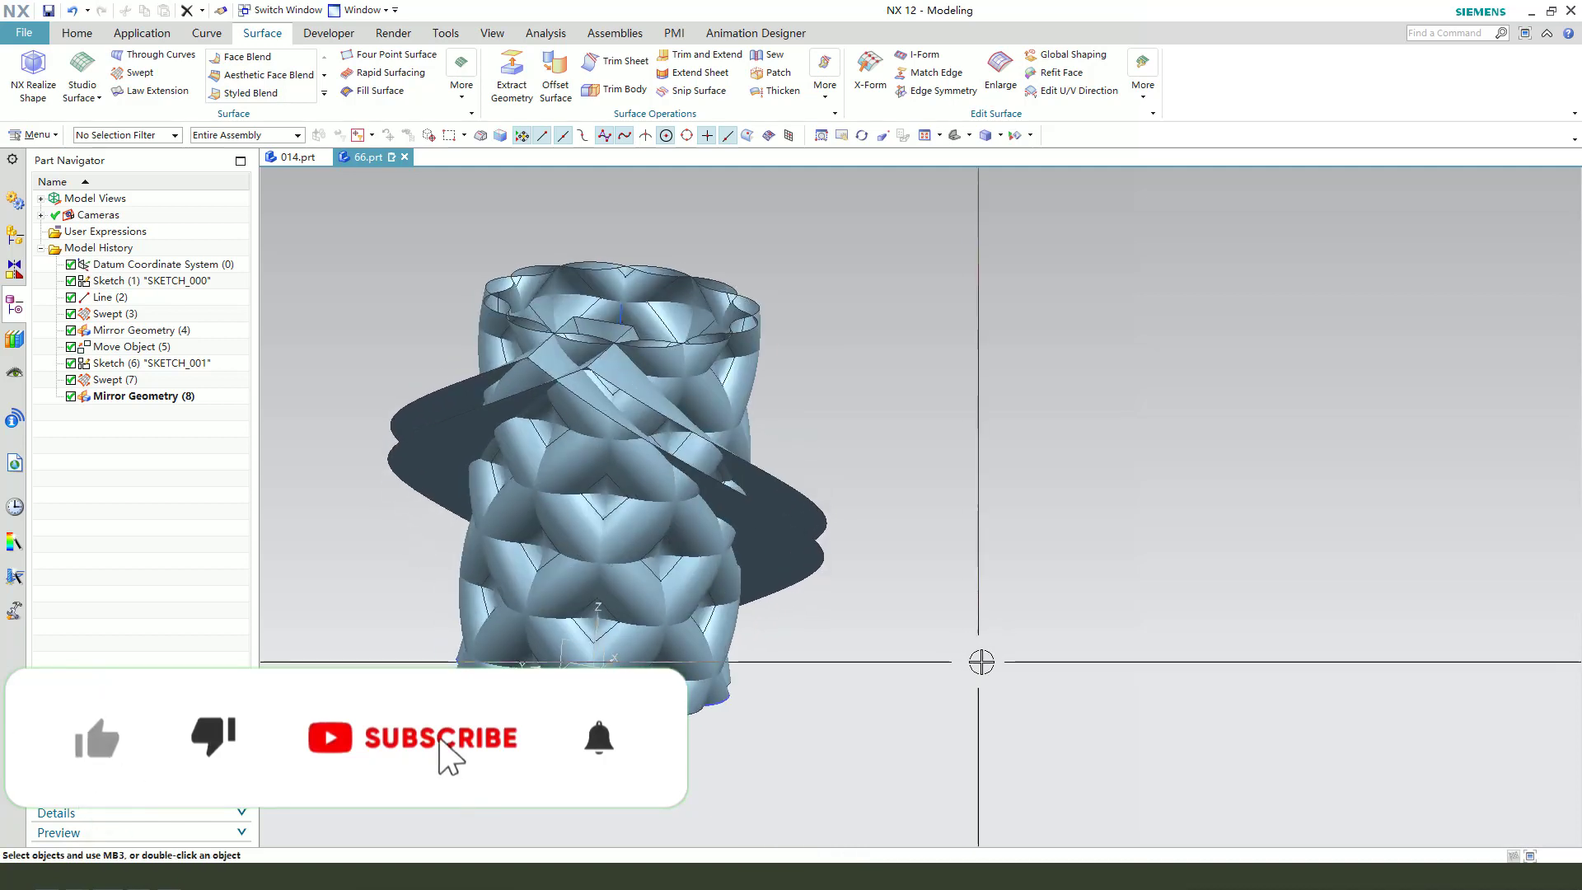
pyautogui.click(614, 69)
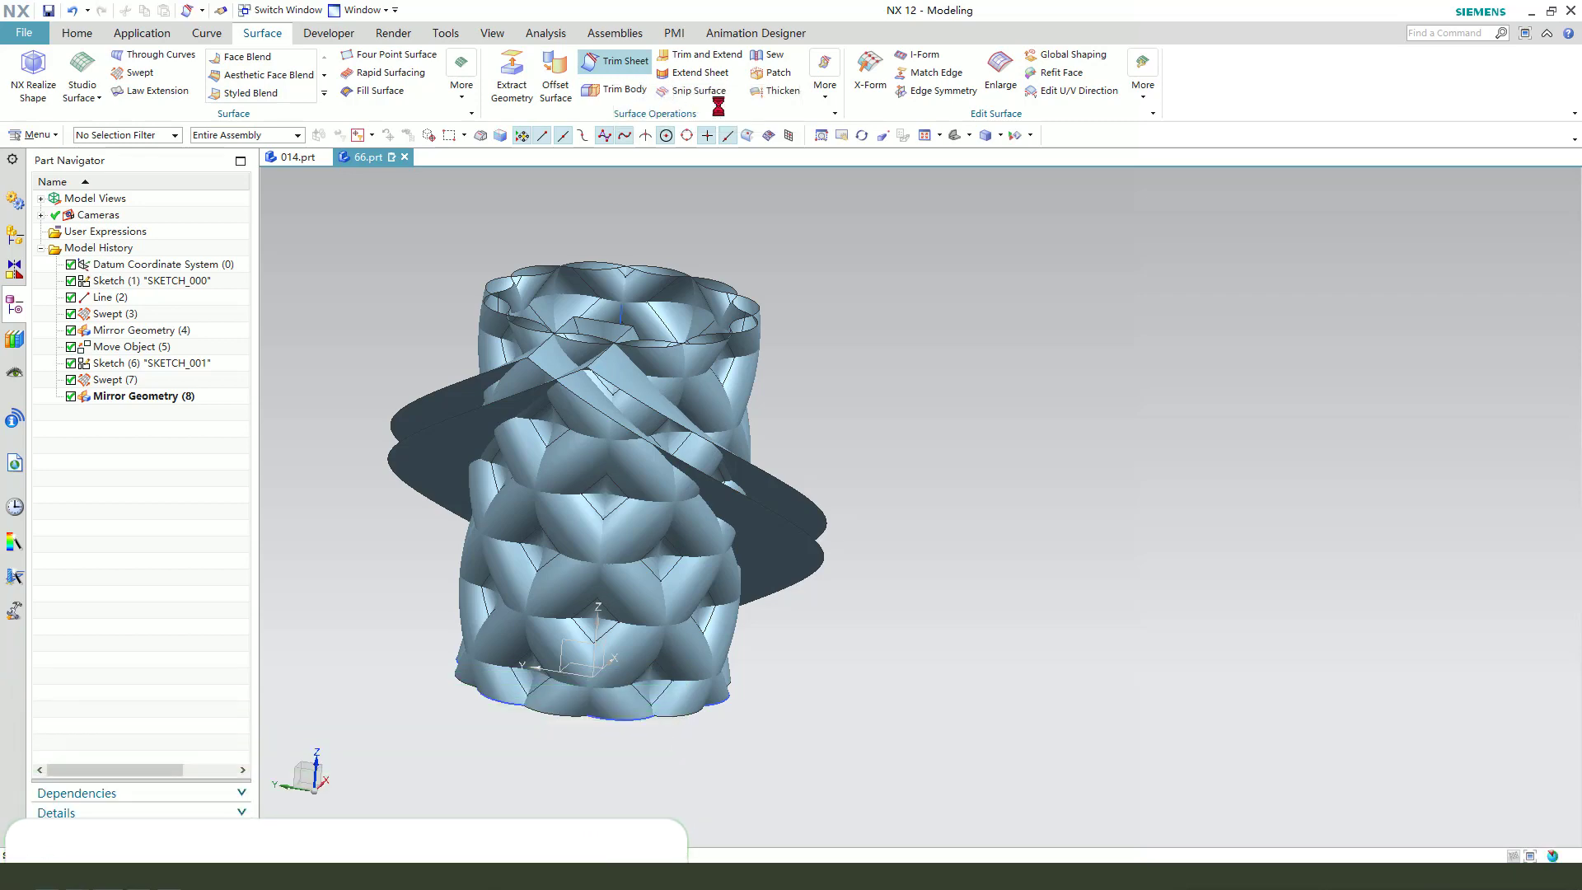
pyautogui.moveTo(829, 371); pyautogui.dragTo(823, 385, button='middle')
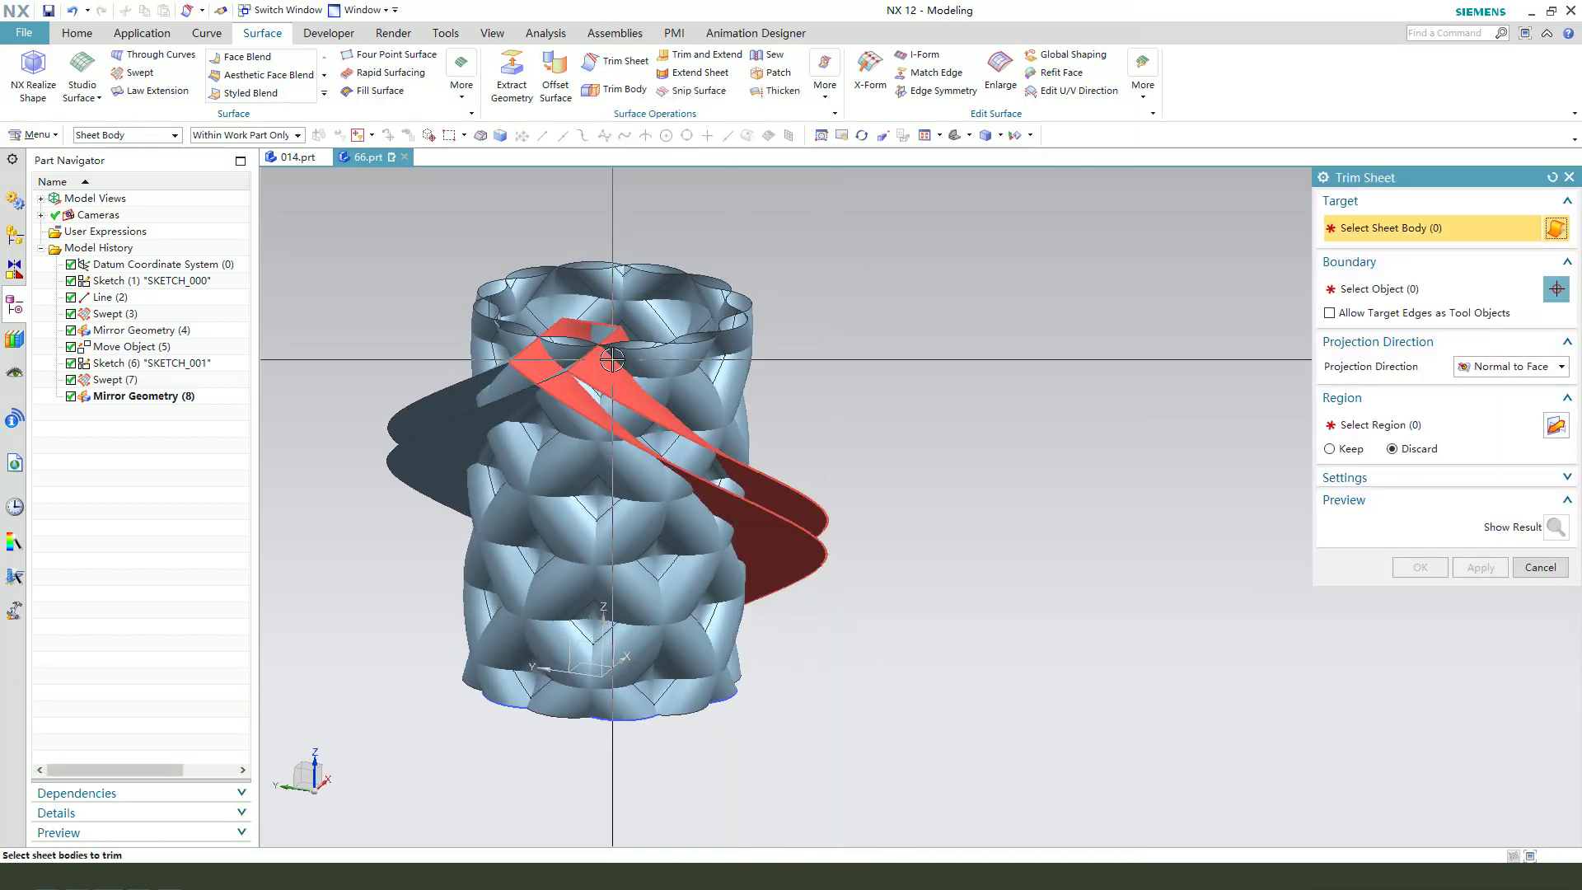
pyautogui.scroll(2, 672, 387)
pyautogui.moveTo(671, 386); pyautogui.dragTo(817, 392, button='middle')
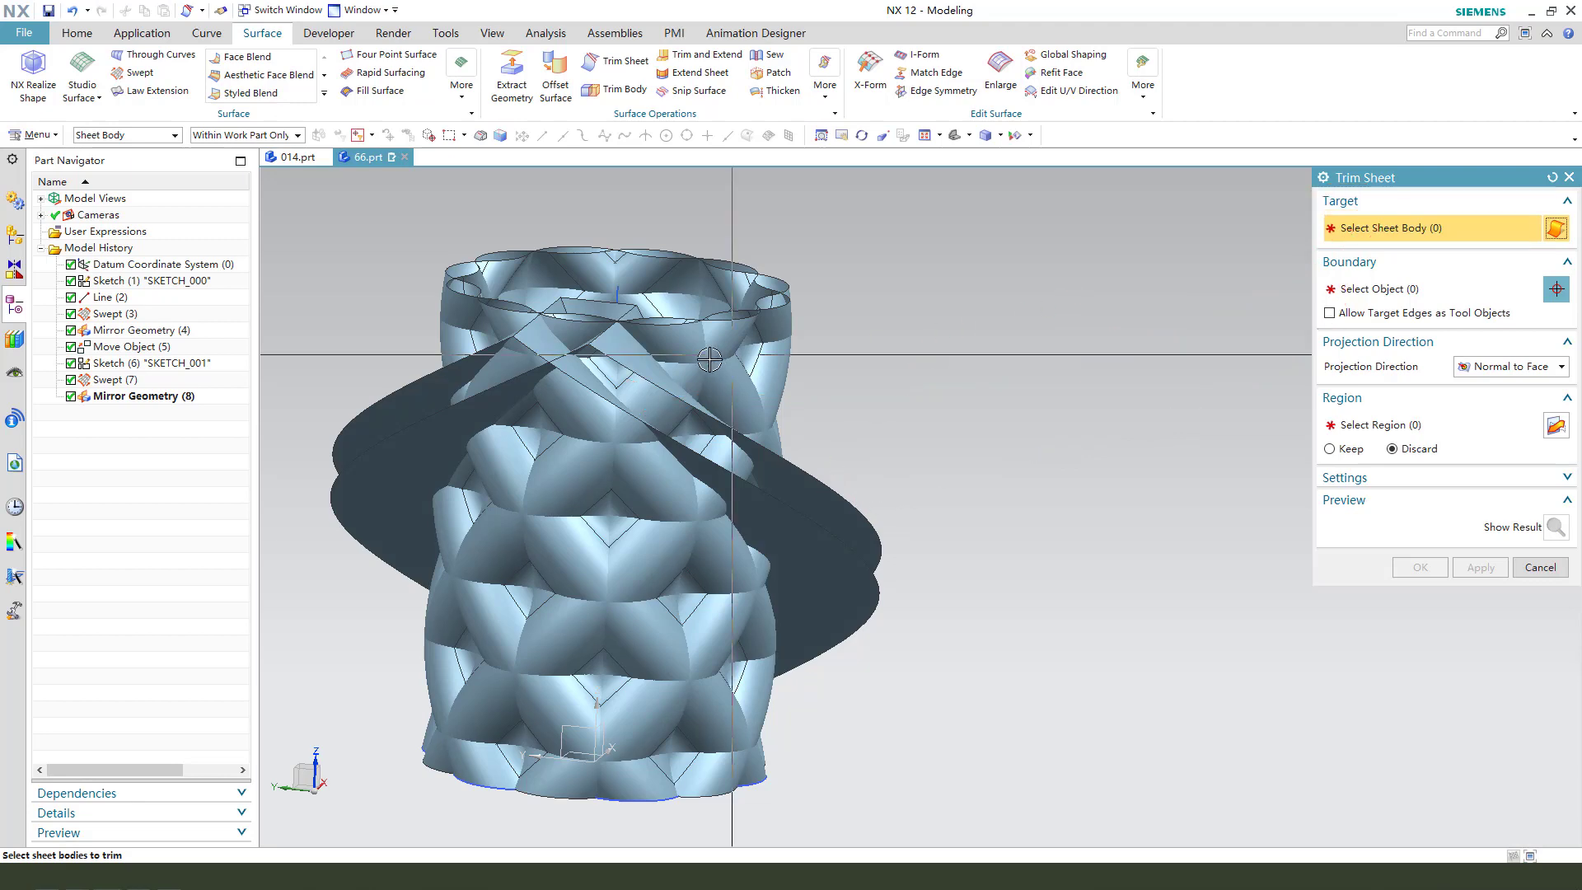
pyautogui.click(653, 397)
pyautogui.click(1397, 294)
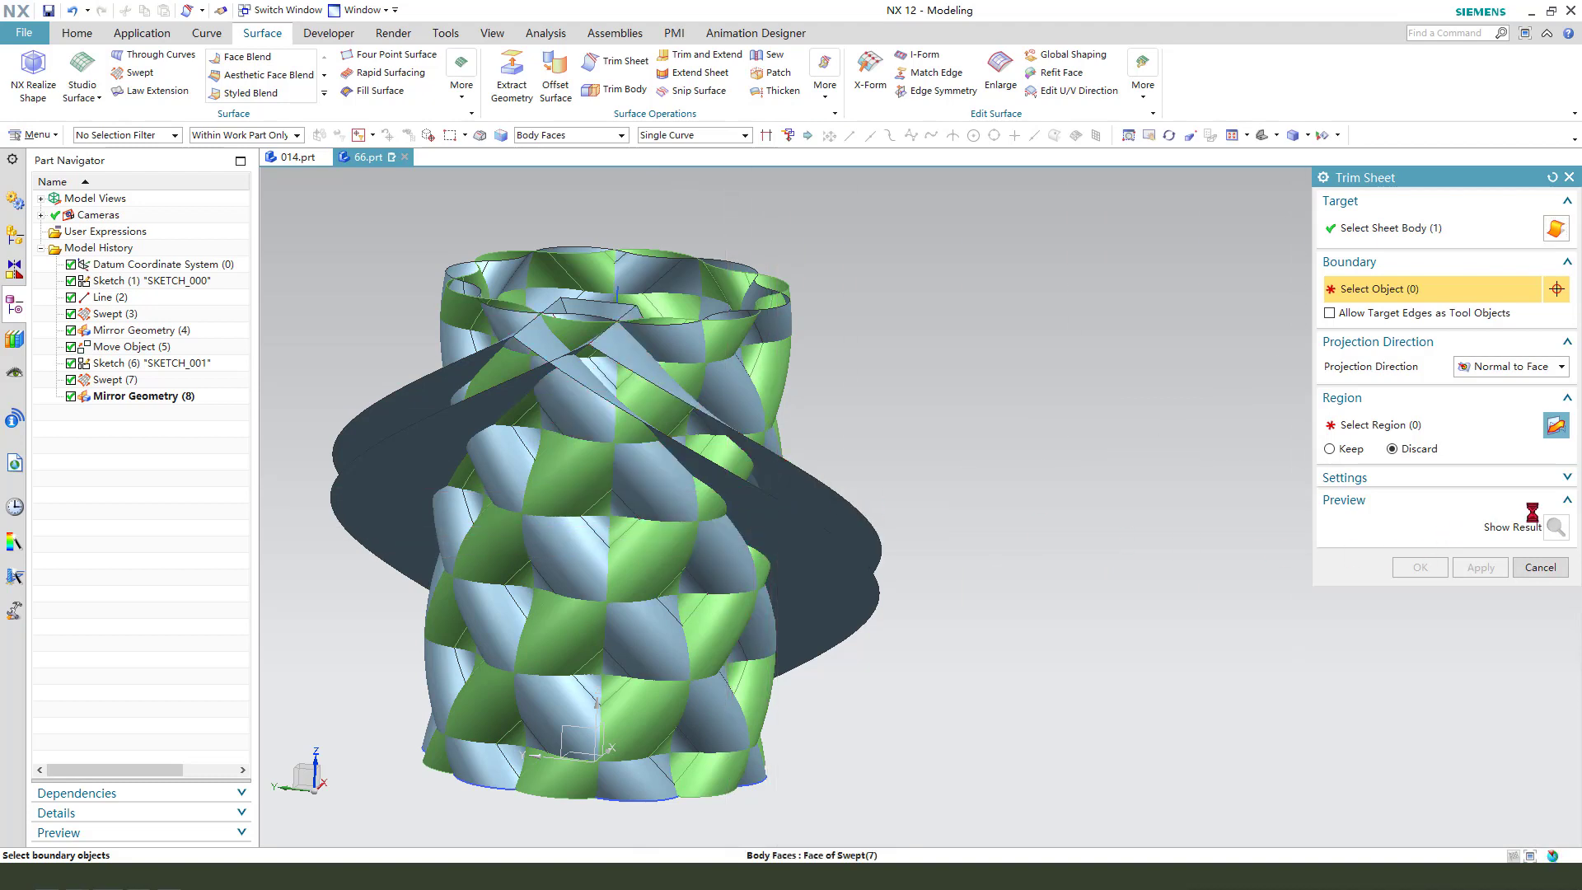
pyautogui.click(1331, 448)
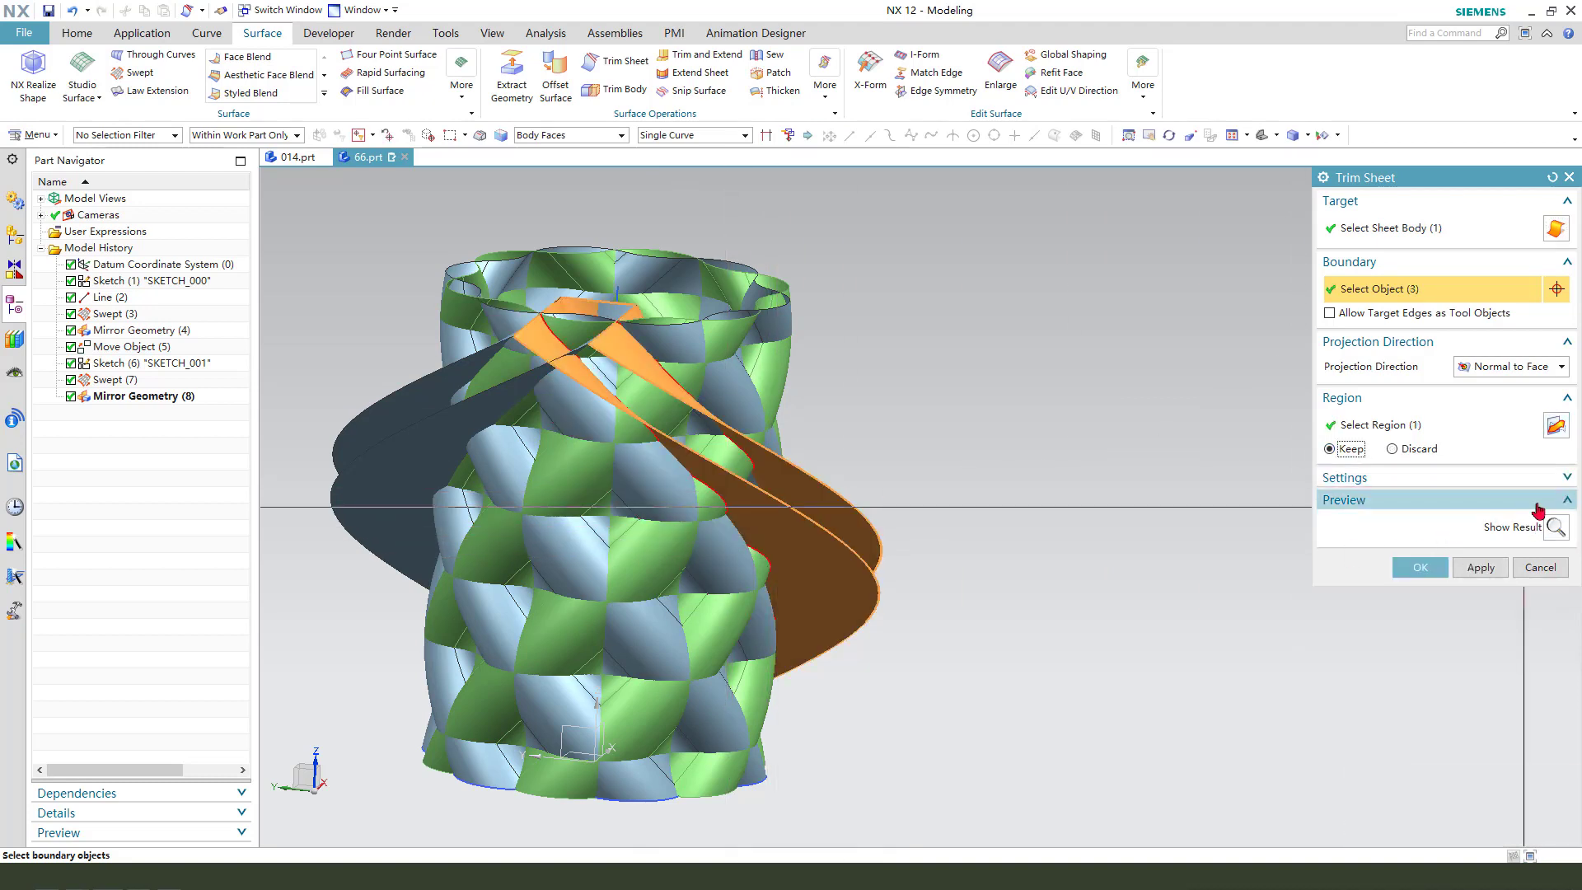
pyautogui.click(1555, 526)
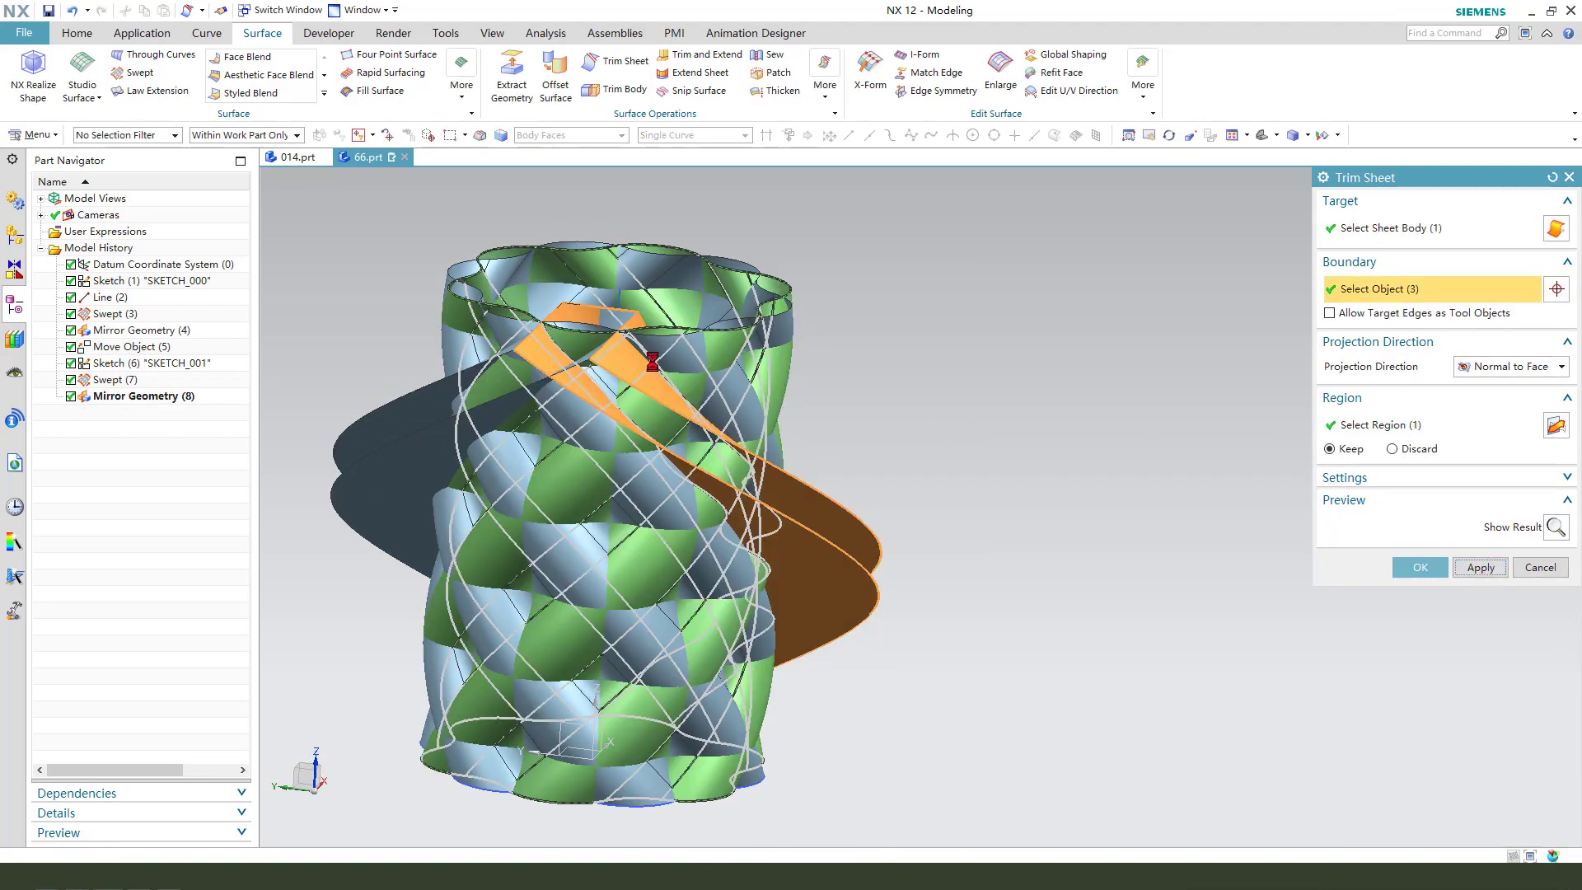
pyautogui.click(1481, 568)
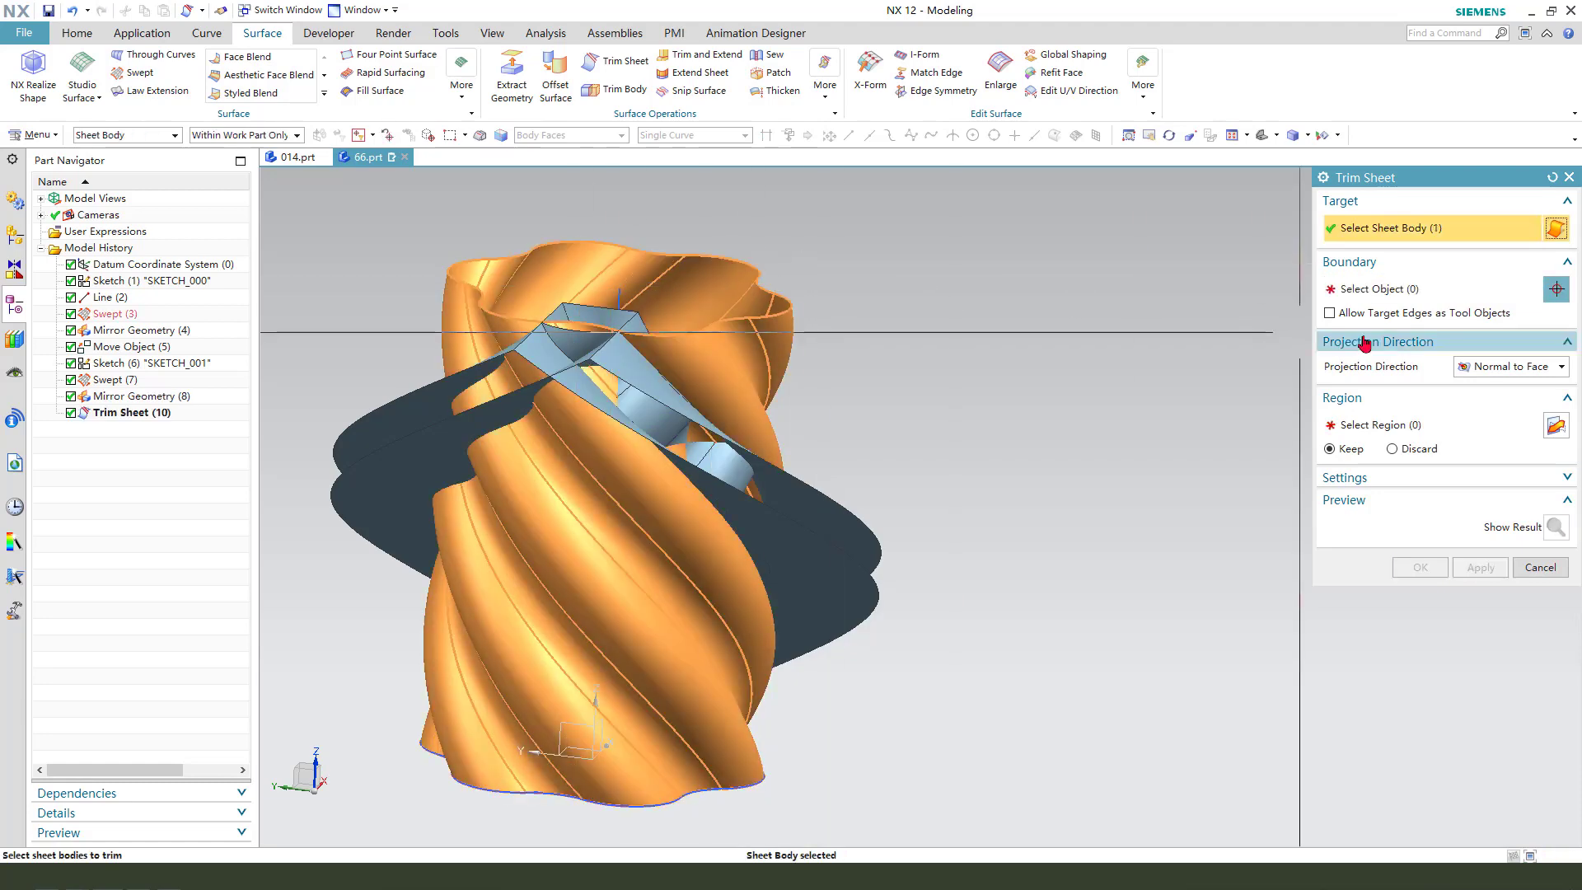
# Trim against the second strip with Discard region and finish Trim Sheet.
pyautogui.click(1410, 453)
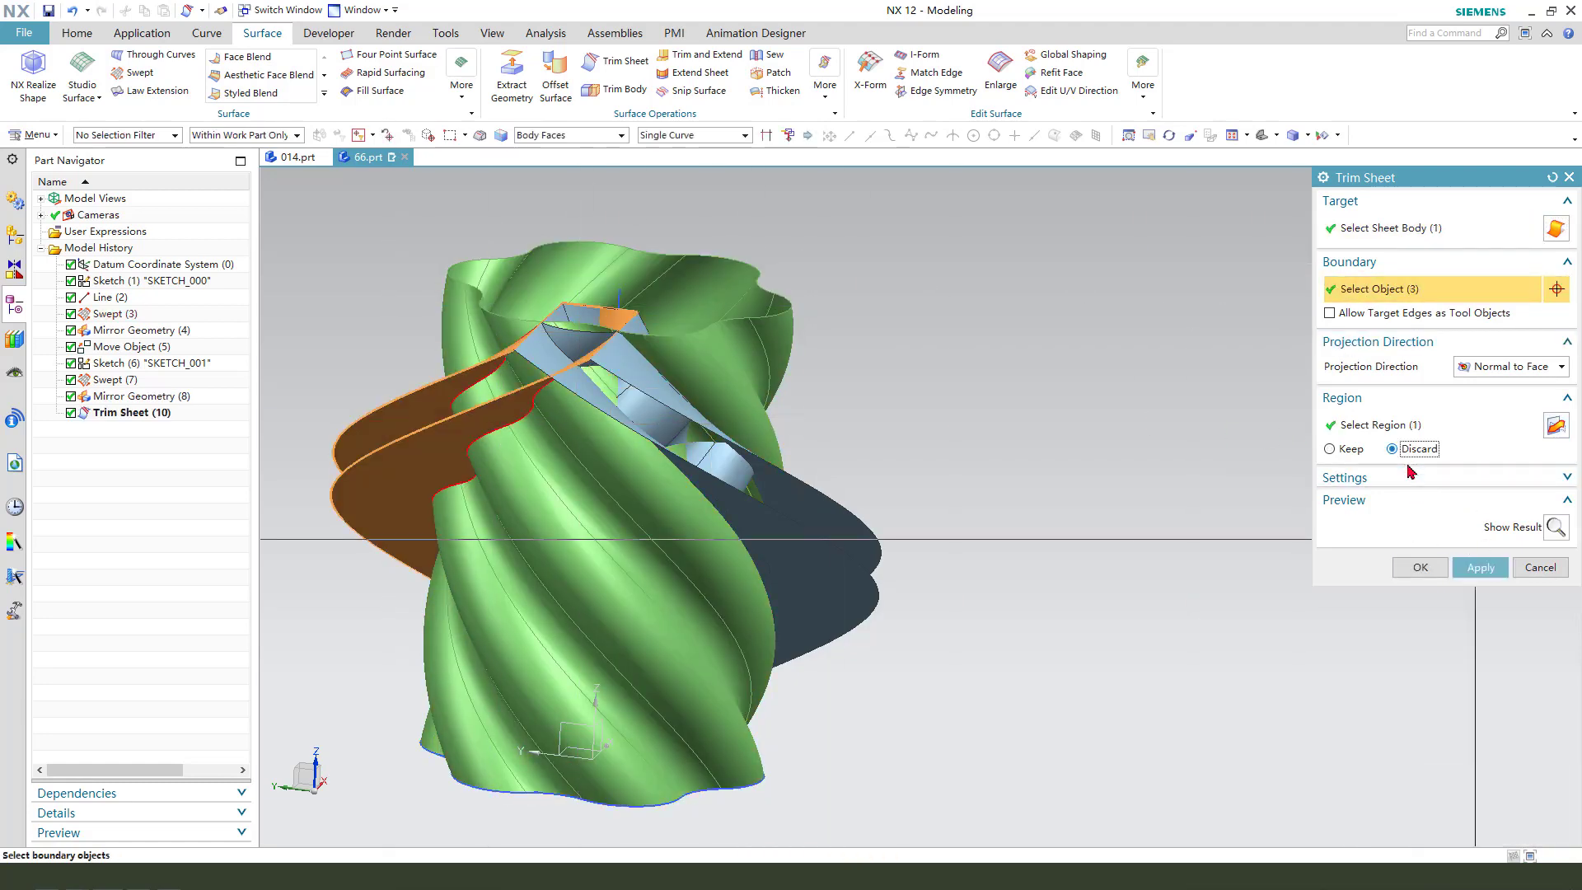
pyautogui.click(1421, 570)
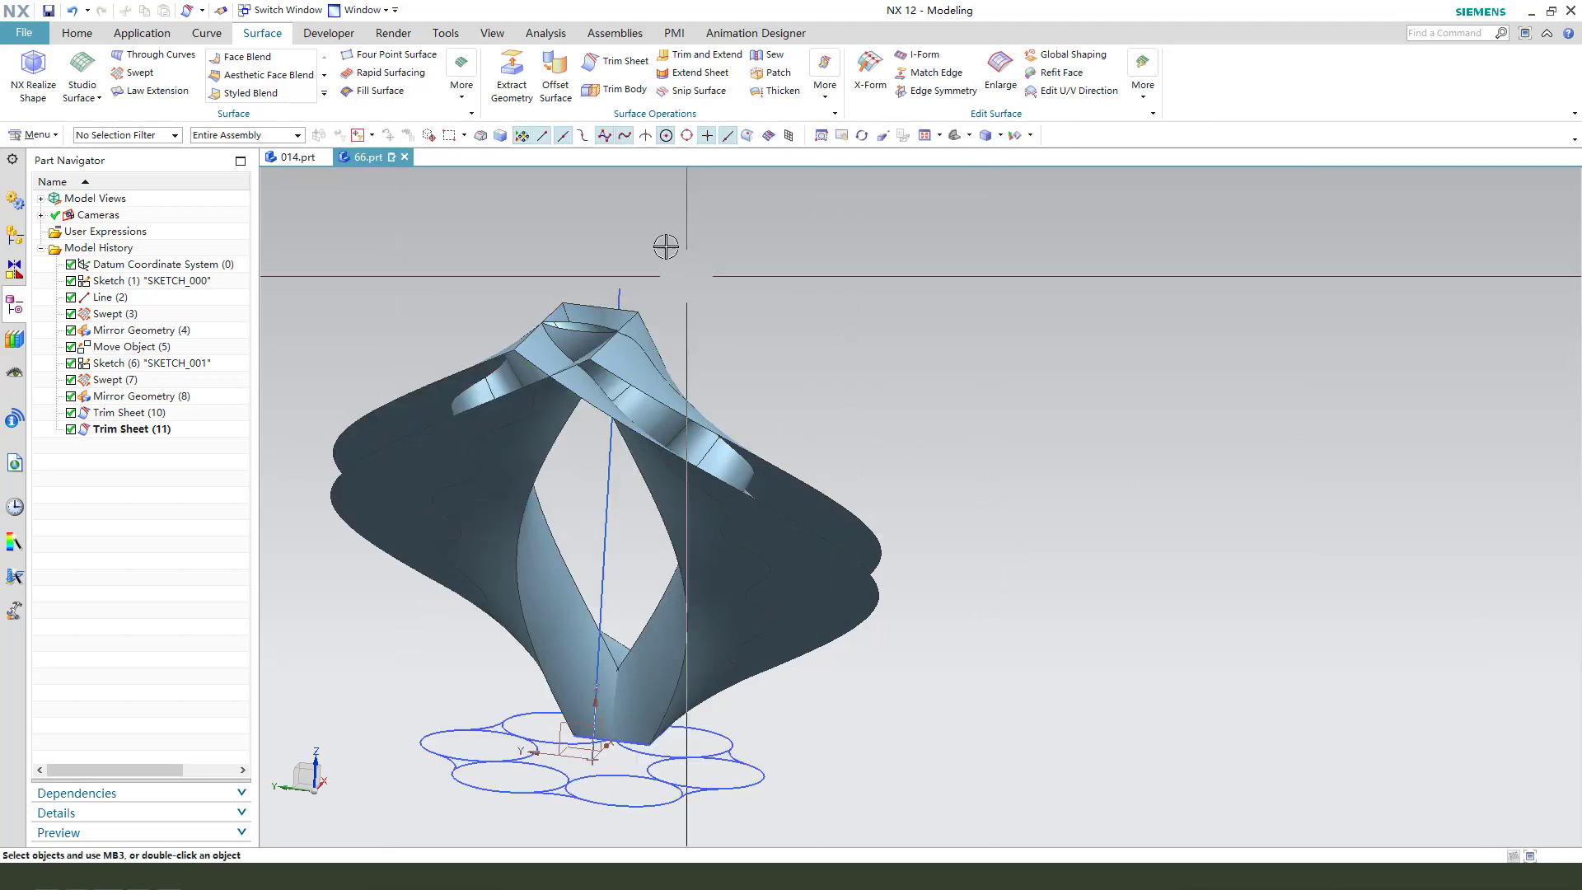
pyautogui.click(77, 33)
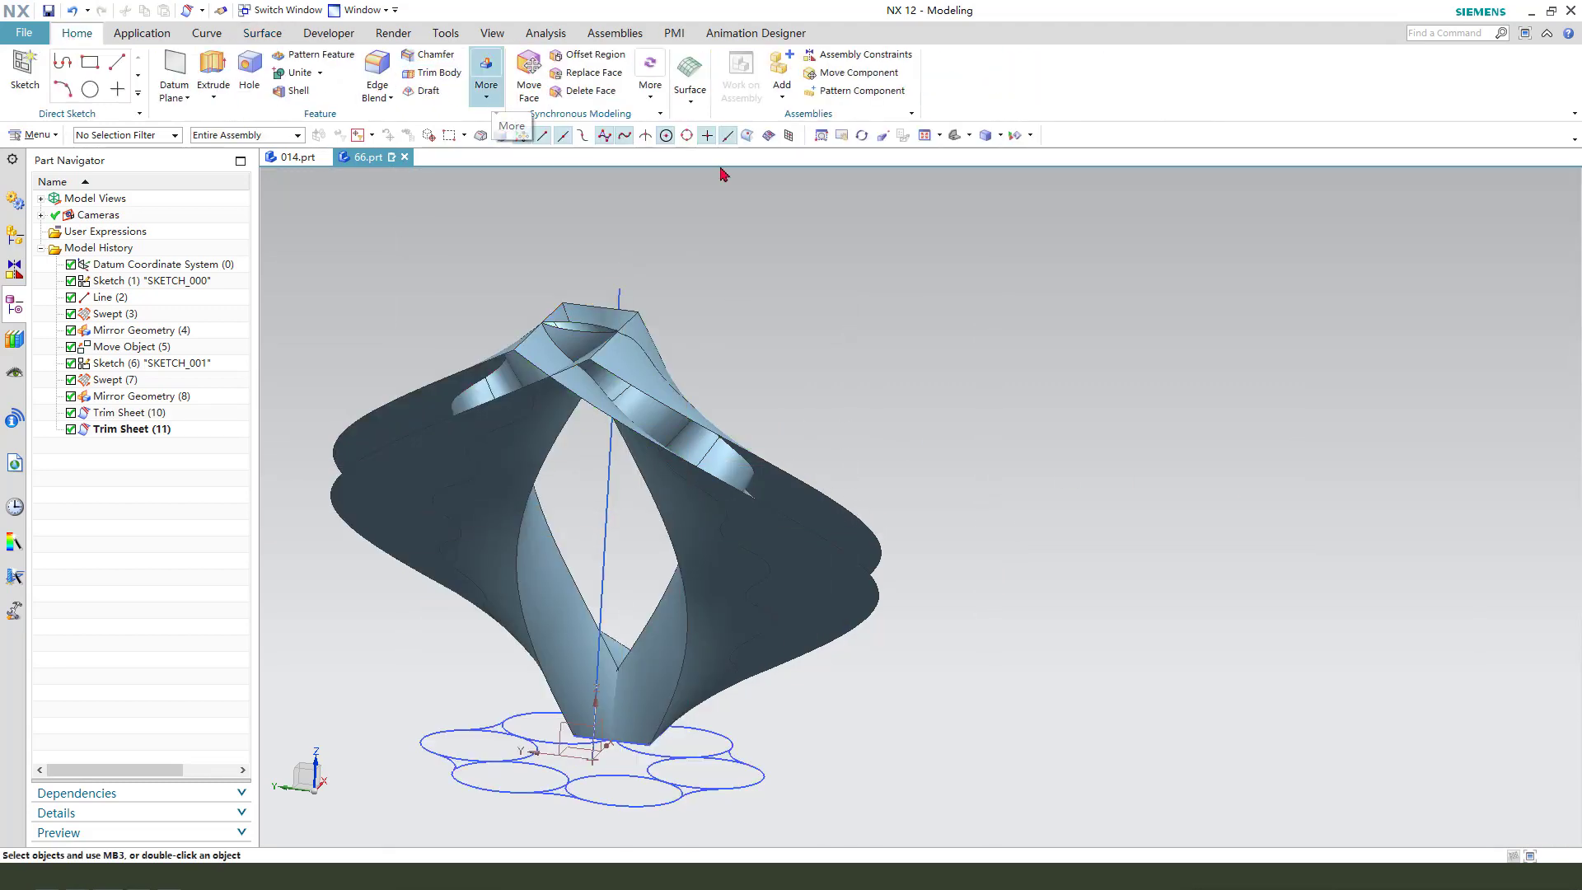
# Delete the two leftover trimmed sheet bodies with Delete Body.
pyautogui.click(485, 72)
pyautogui.click(788, 487)
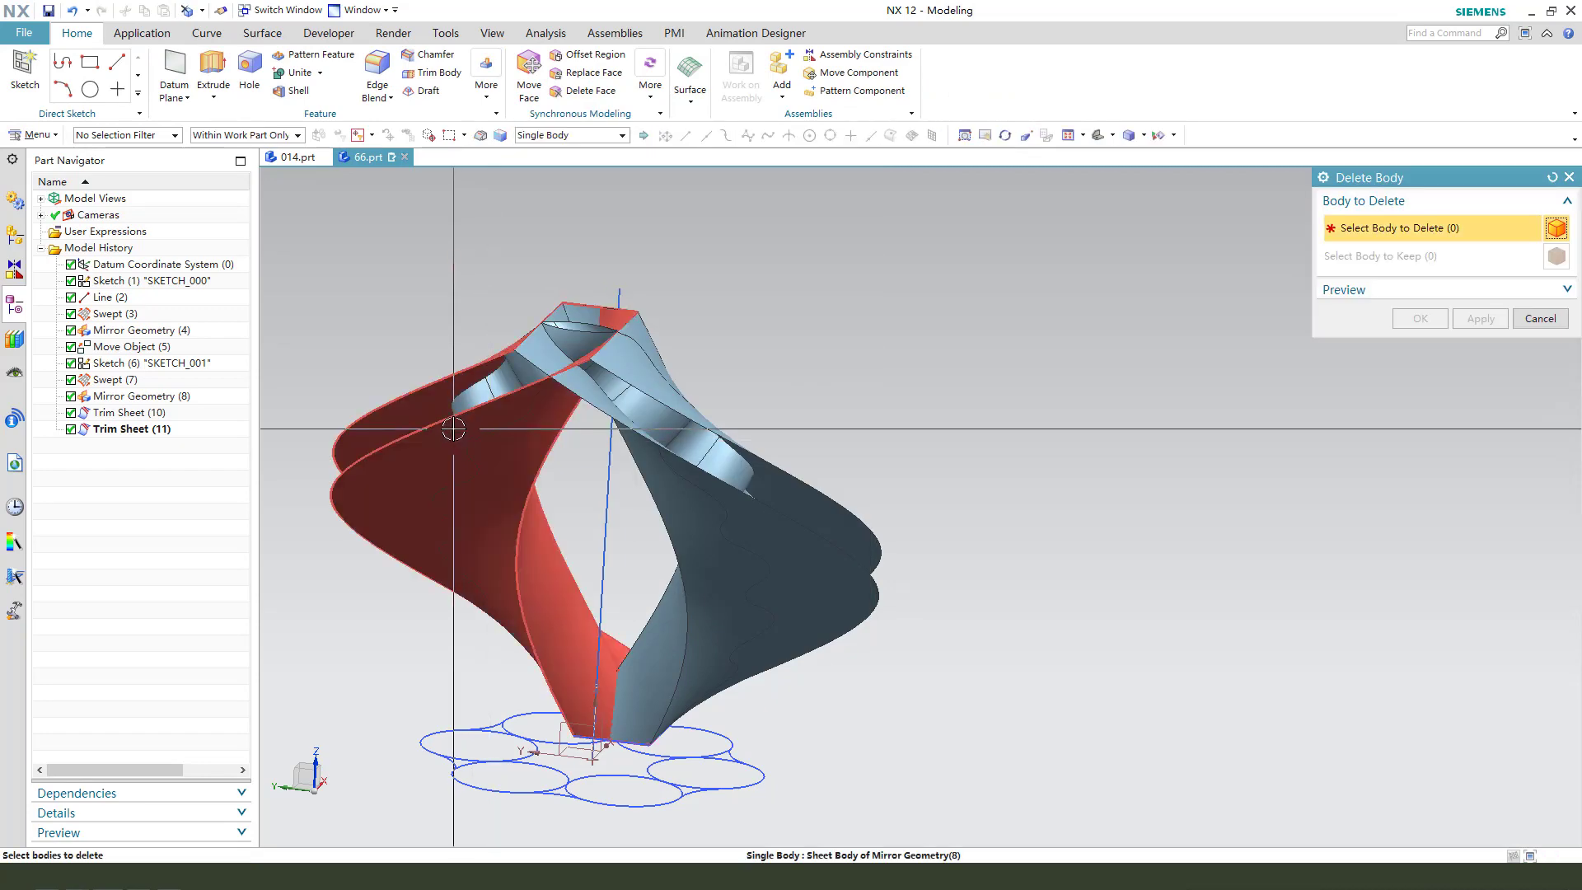
pyautogui.click(459, 432)
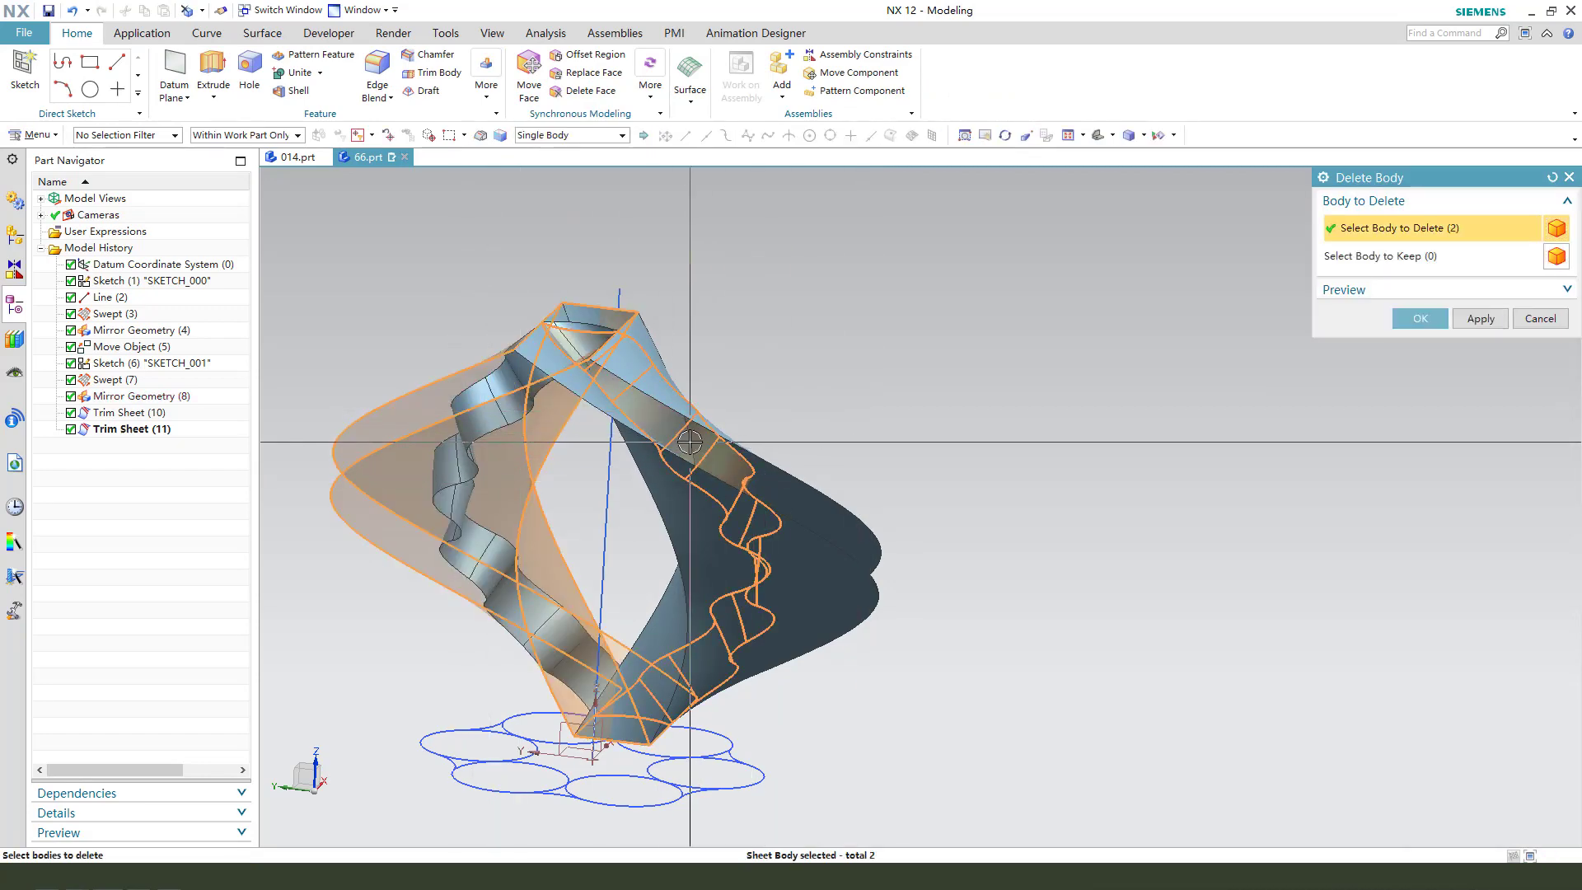
pyautogui.middleClick(915, 496)
# Hide both sketches with Ctrl+B, leaving only the two wavy strips.
pyautogui.moveTo(631, 481)
pyautogui.mouseDown(button='middle')
pyautogui.moveTo(689, 459)
pyautogui.moveTo(688, 725)
pyautogui.mouseUp(button='middle')
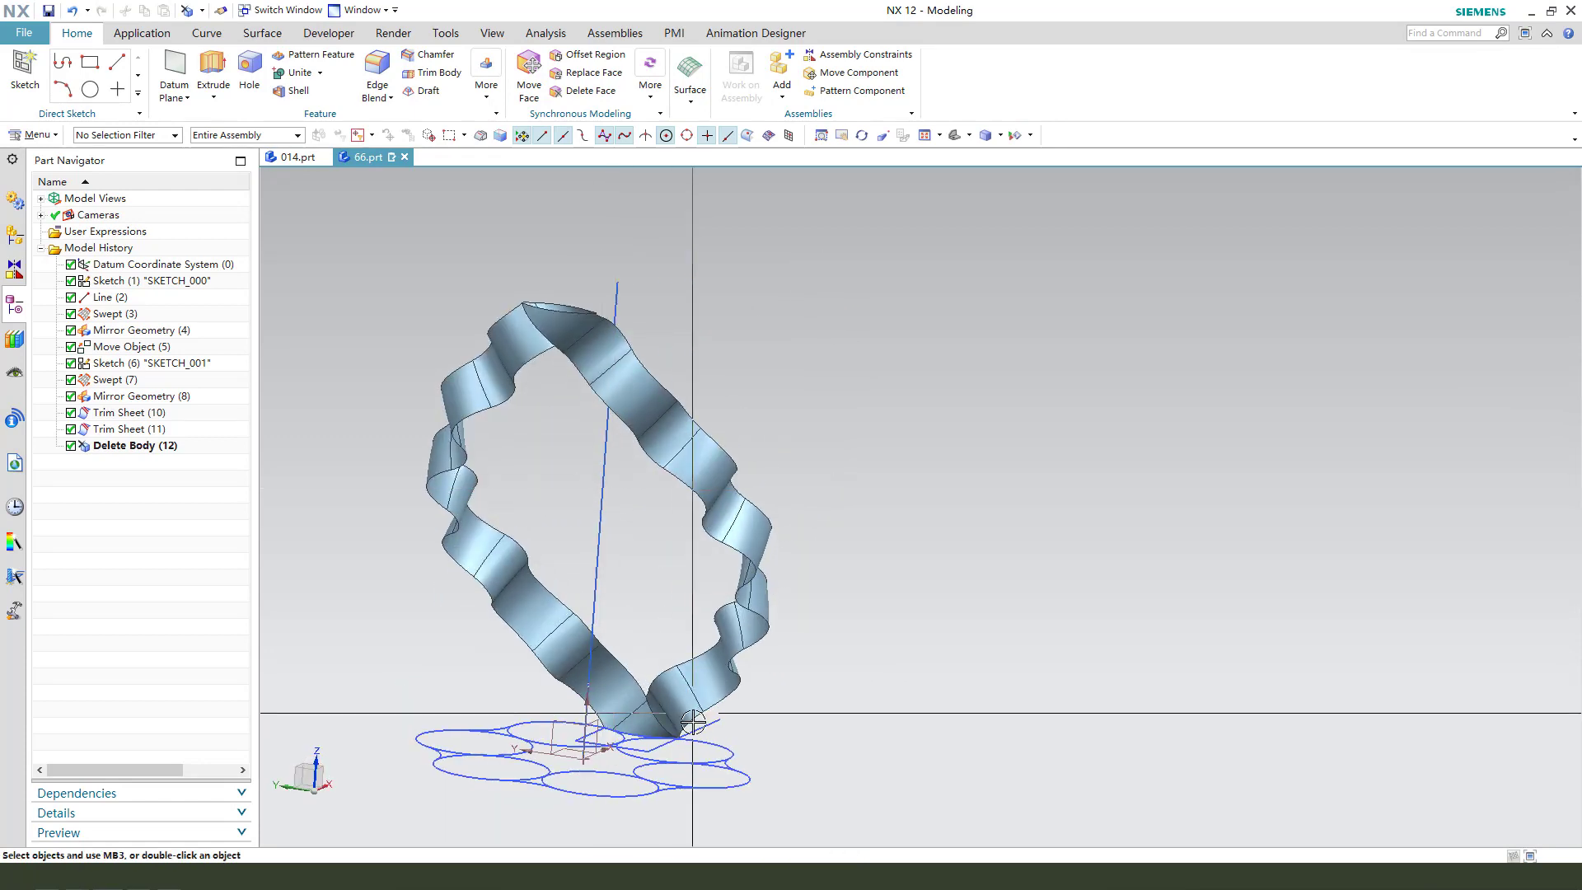
pyautogui.moveTo(600, 630); pyautogui.dragTo(598, 525, button='middle')
pyautogui.click(700, 501)
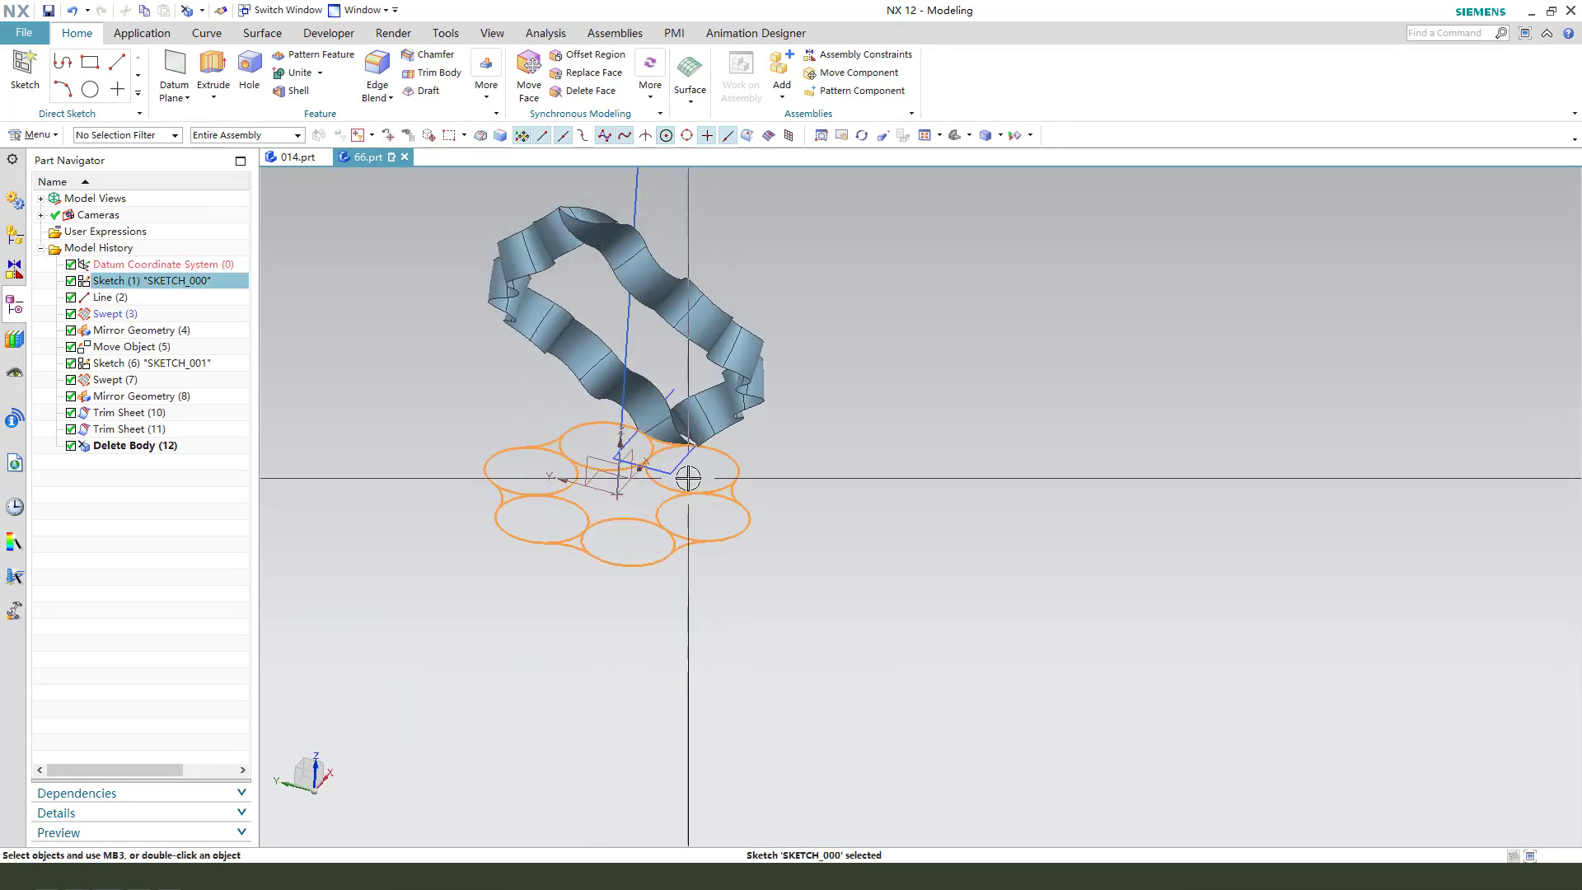
pyautogui.hotkey('ctrl', 'b')
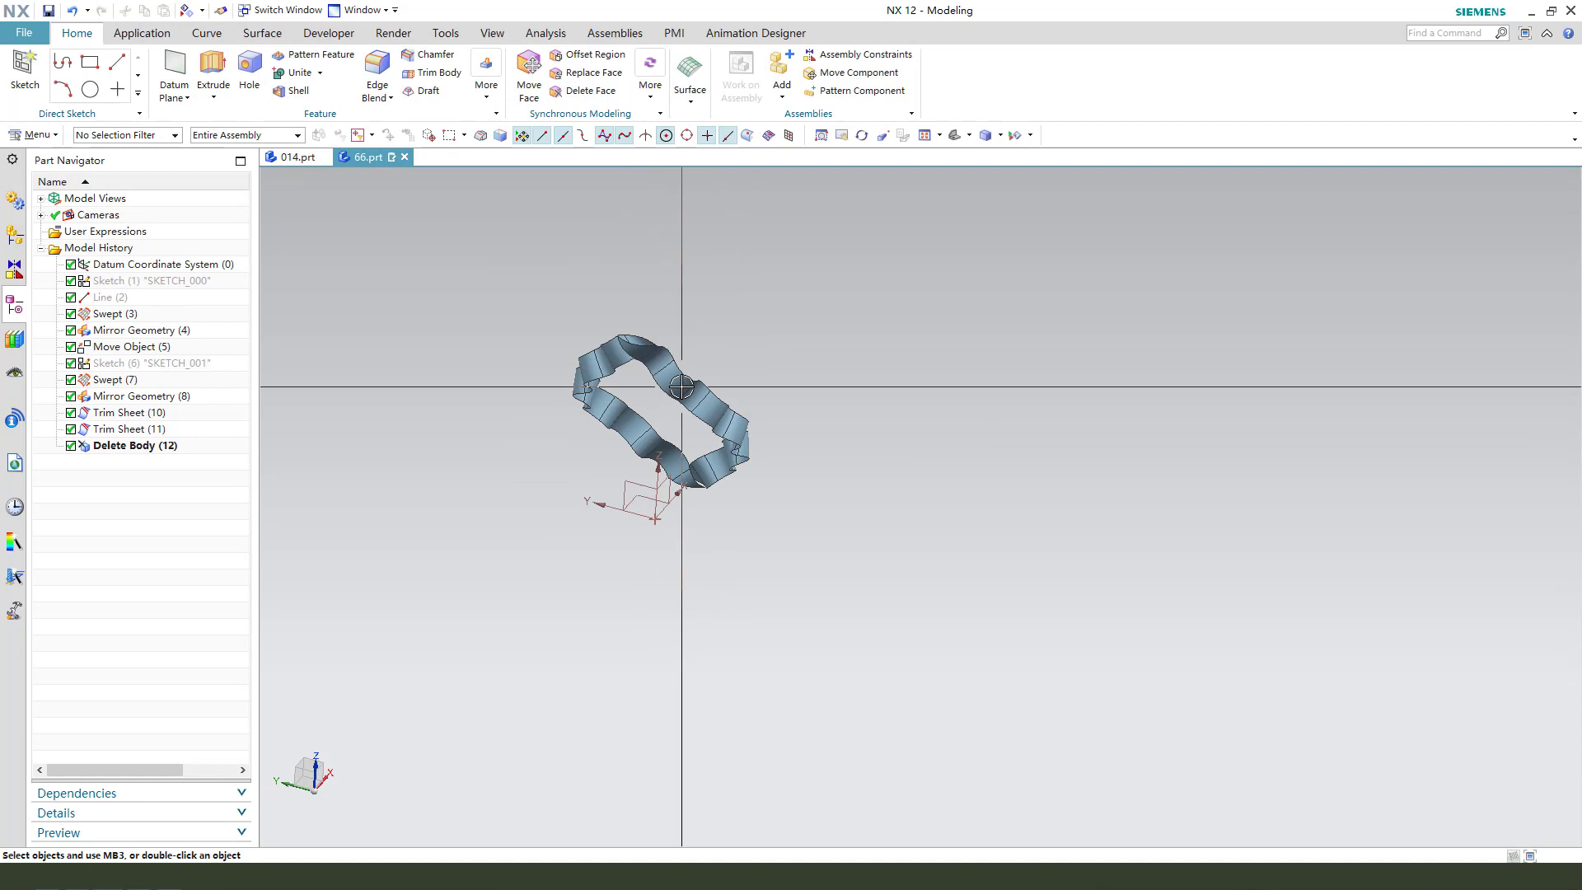
pyautogui.moveTo(734, 536); pyautogui.dragTo(738, 380, button='middle')
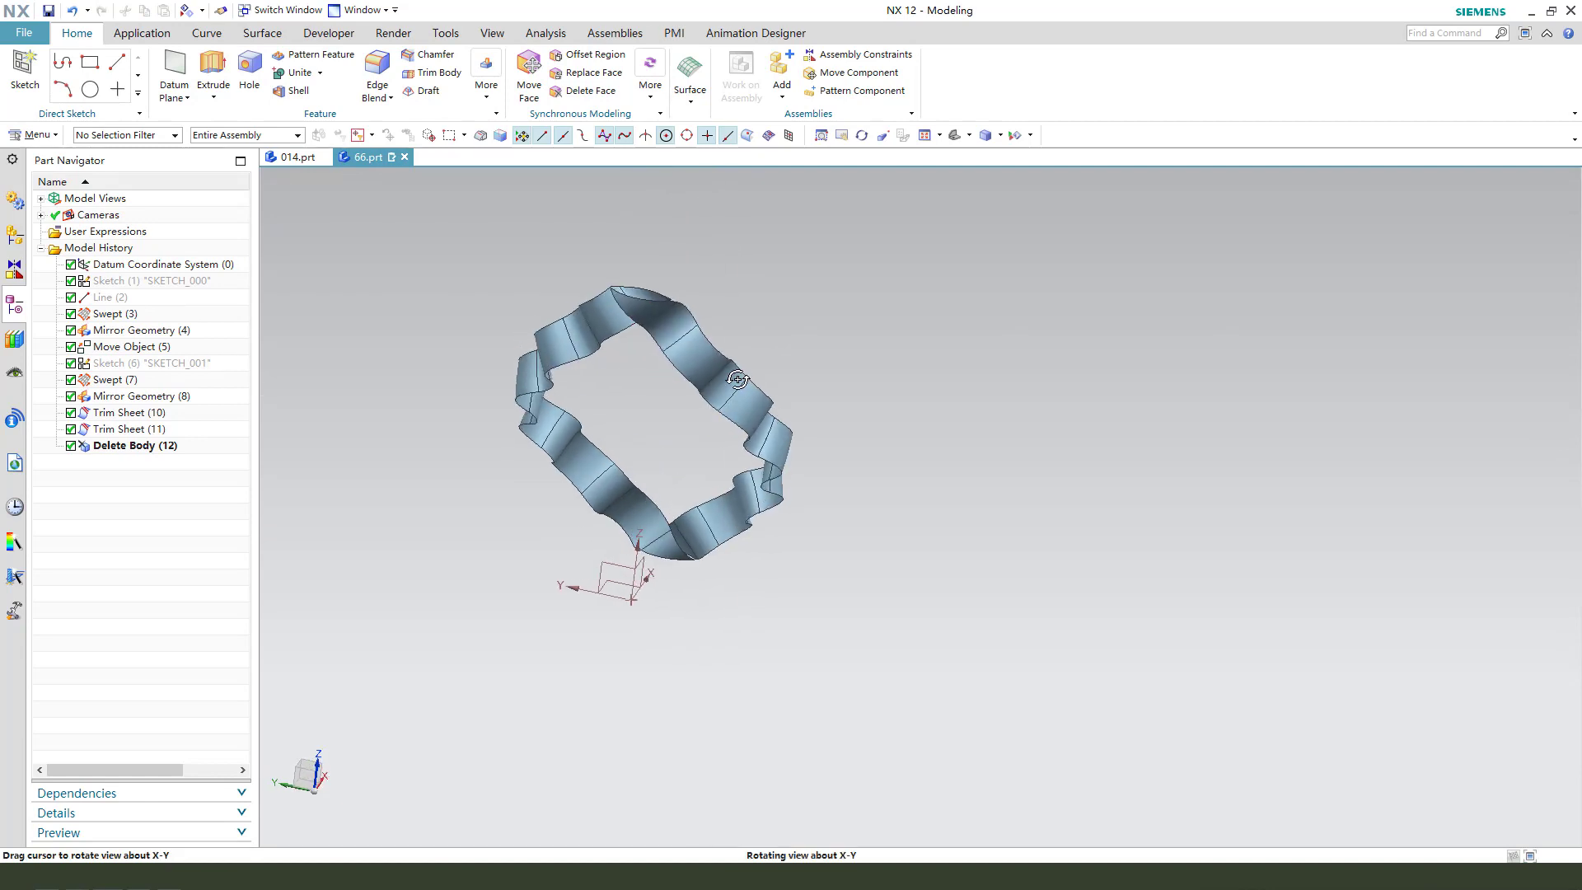
# Thicken the first wavy sheet, then the second, into solid bodies.
pyautogui.click(261, 34)
pyautogui.click(762, 92)
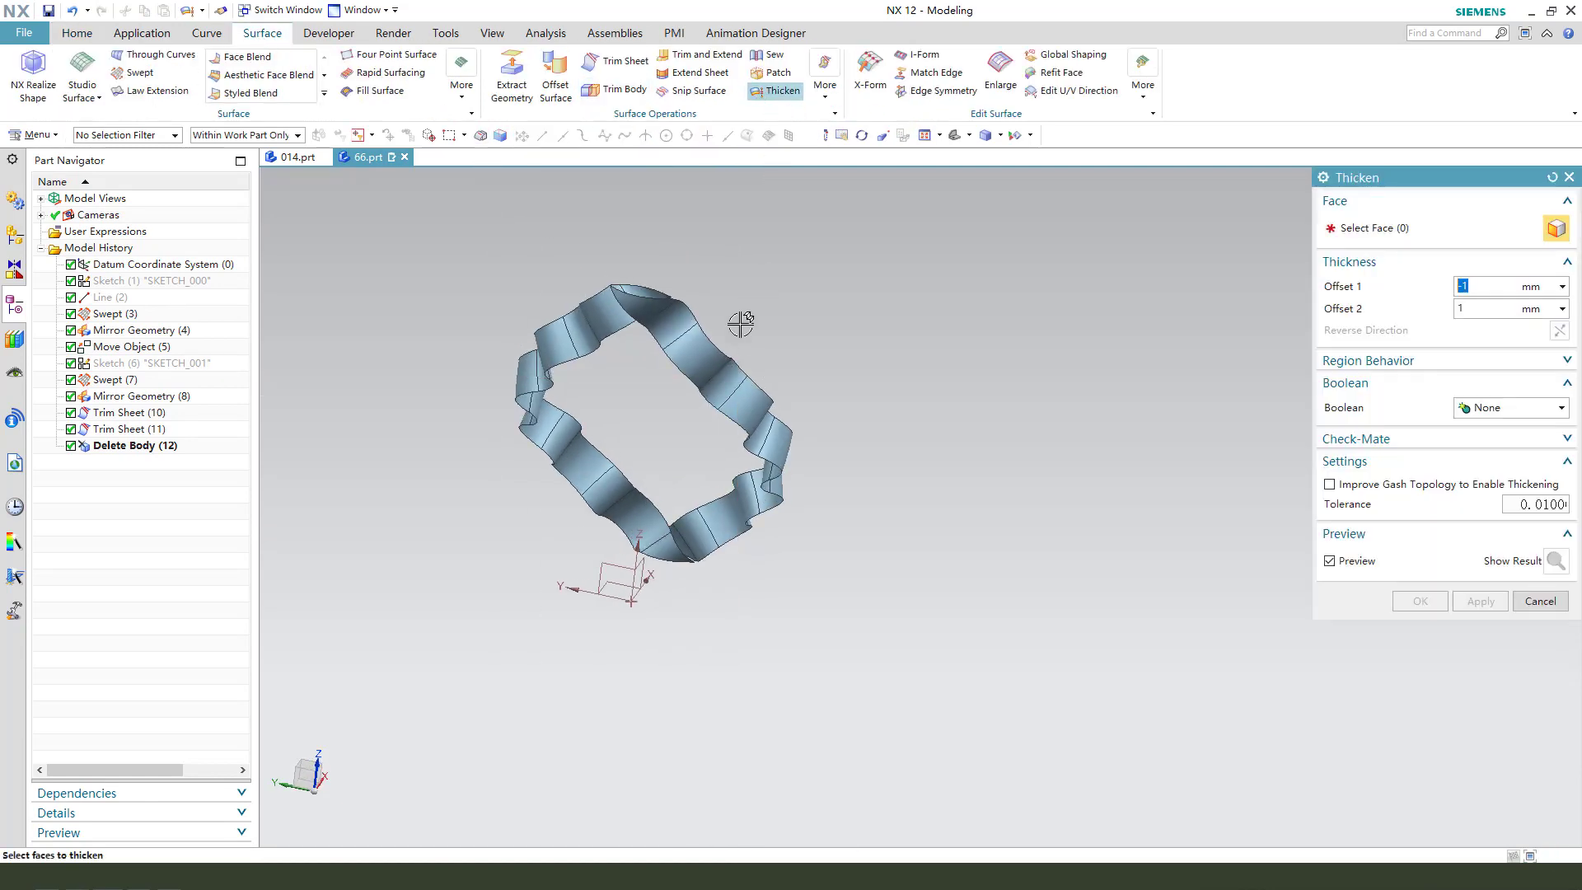
pyautogui.click(704, 340)
pyautogui.scroll(1, 689, 366)
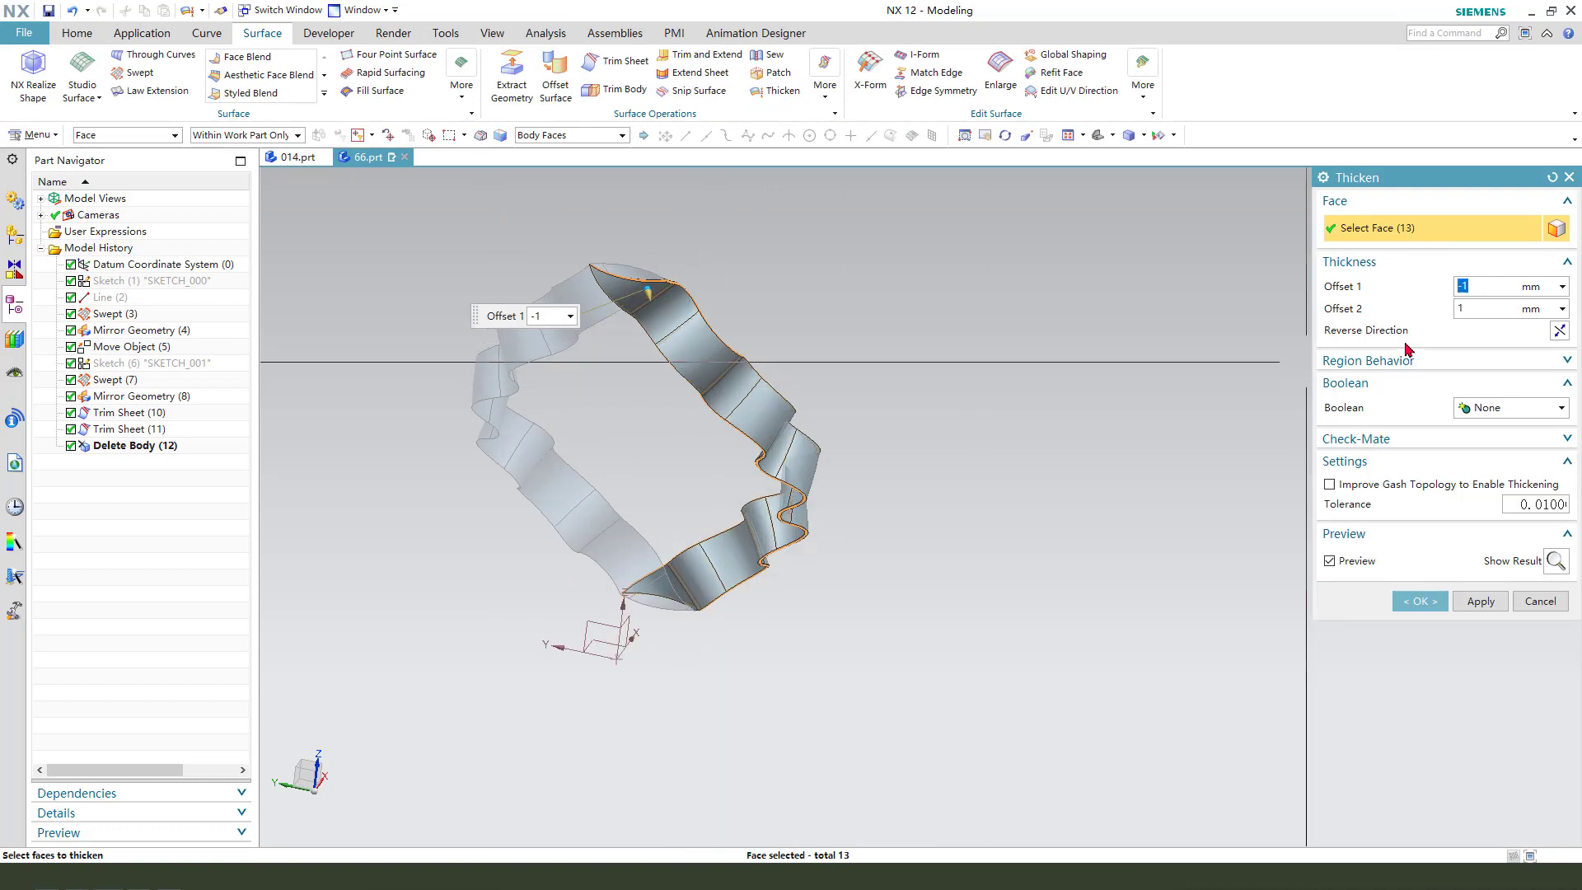
pyautogui.click(1482, 601)
pyautogui.click(548, 317)
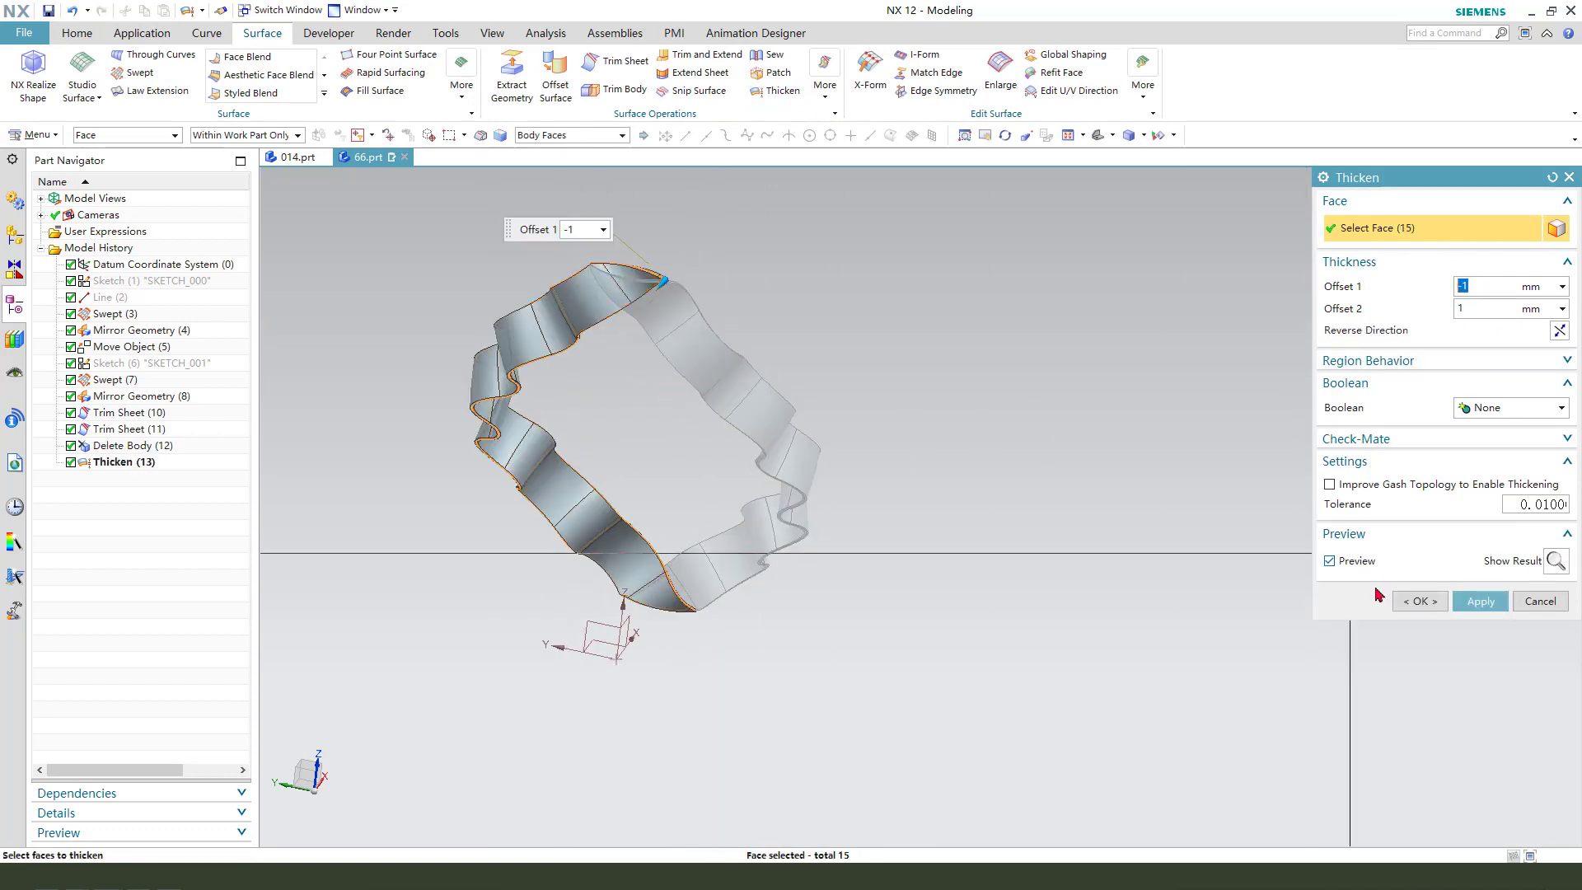
pyautogui.click(1417, 602)
pyautogui.scroll(-1, 891, 342)
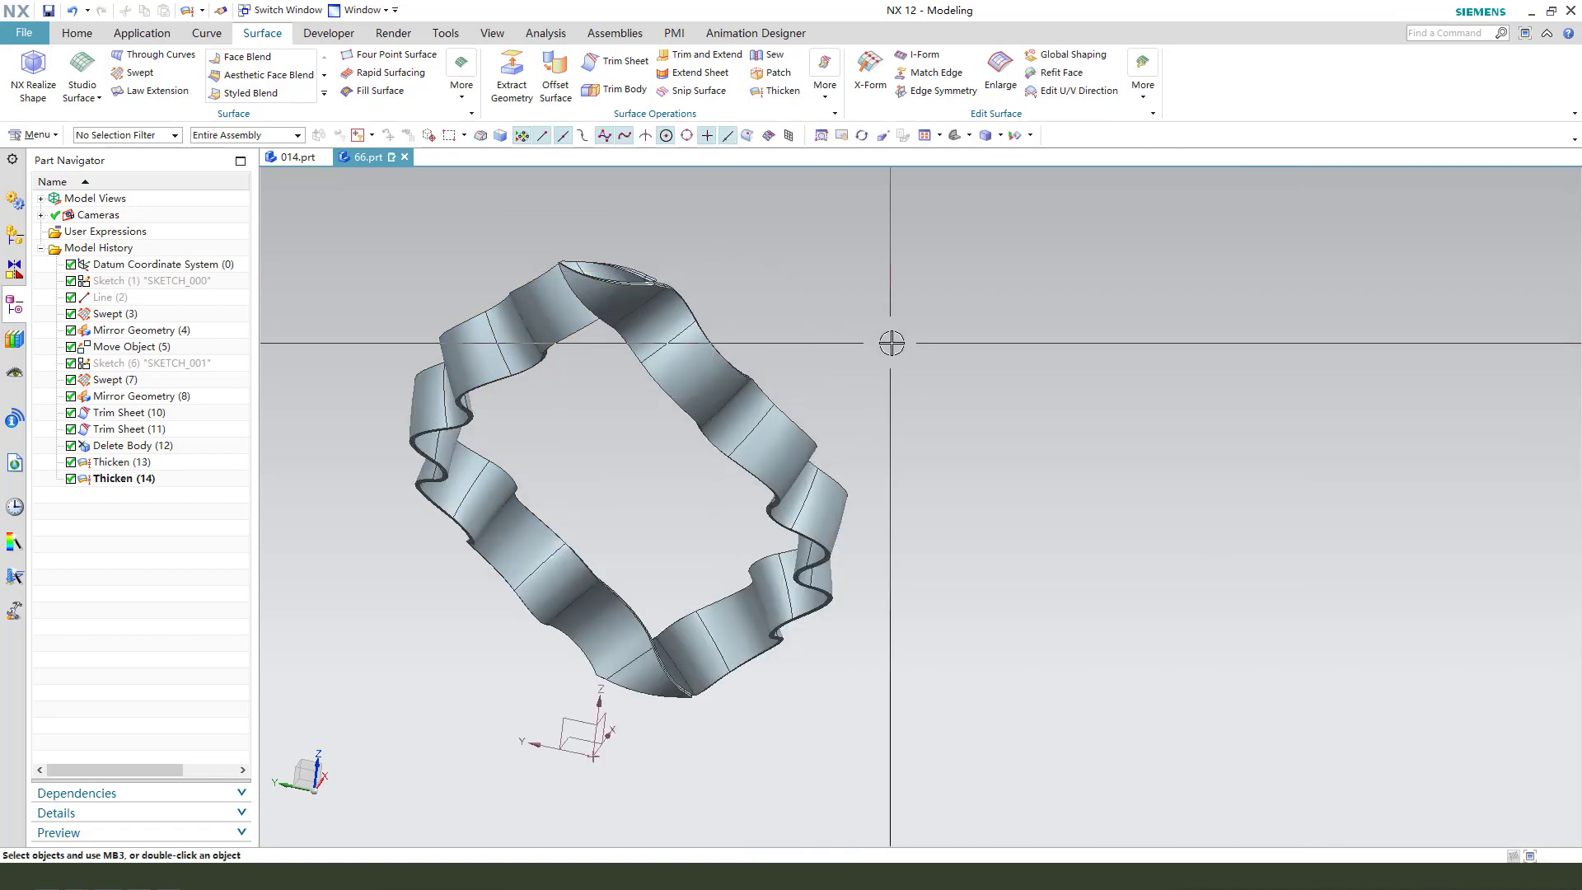
# Select the right-hand strip body for display editing via Ctrl+J.
pyautogui.hotkey('ctrl', 'j')
pyautogui.click(647, 324)
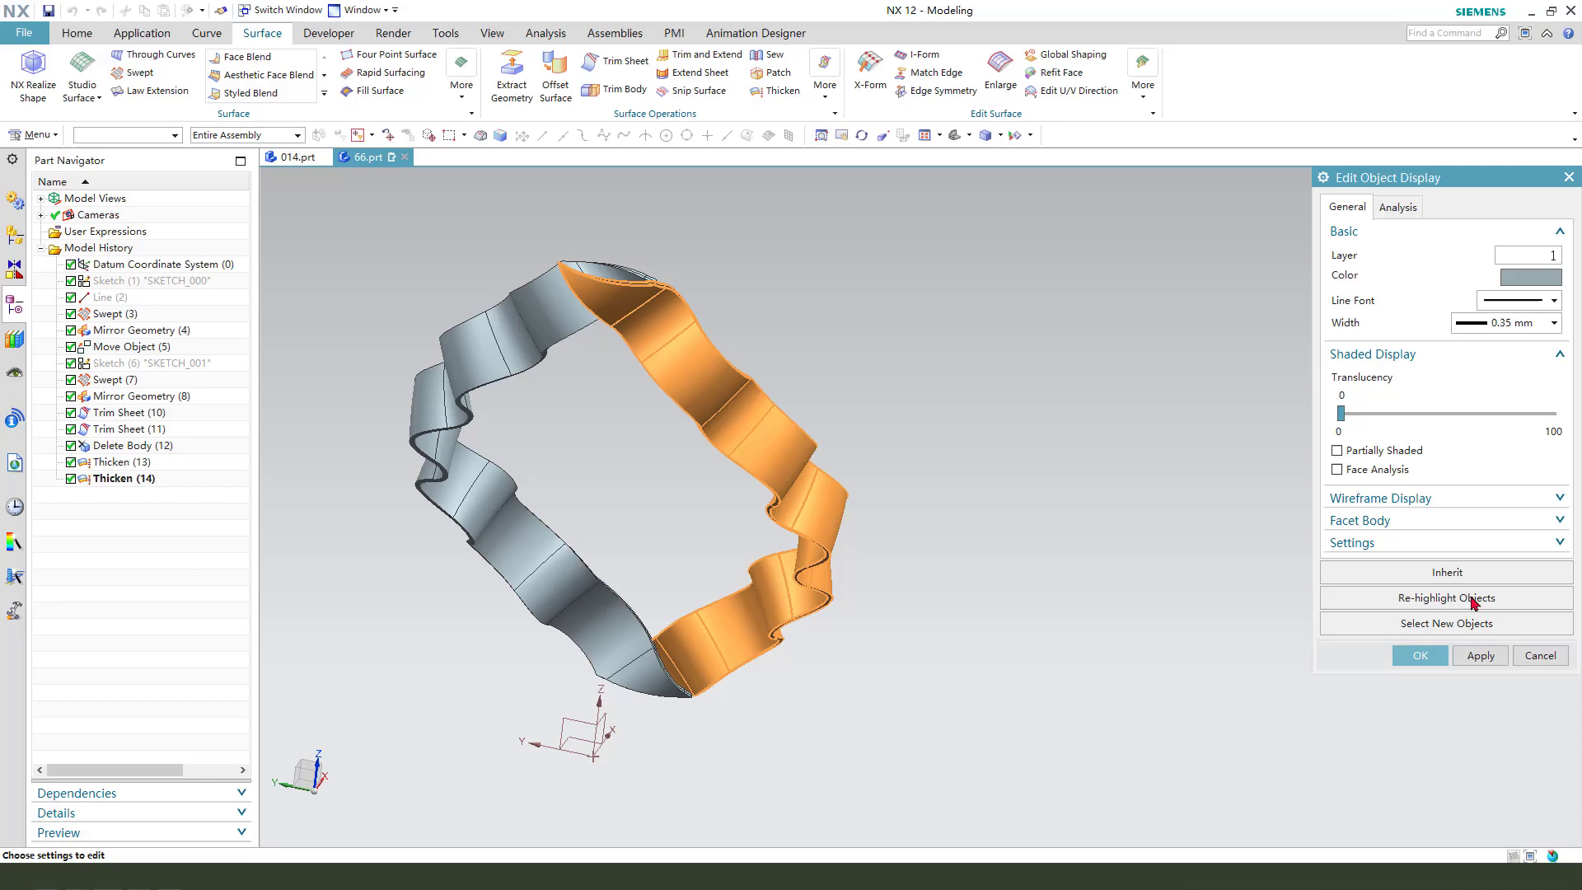
# Colour the right-hand strip body yellow.
pyautogui.click(1507, 276)
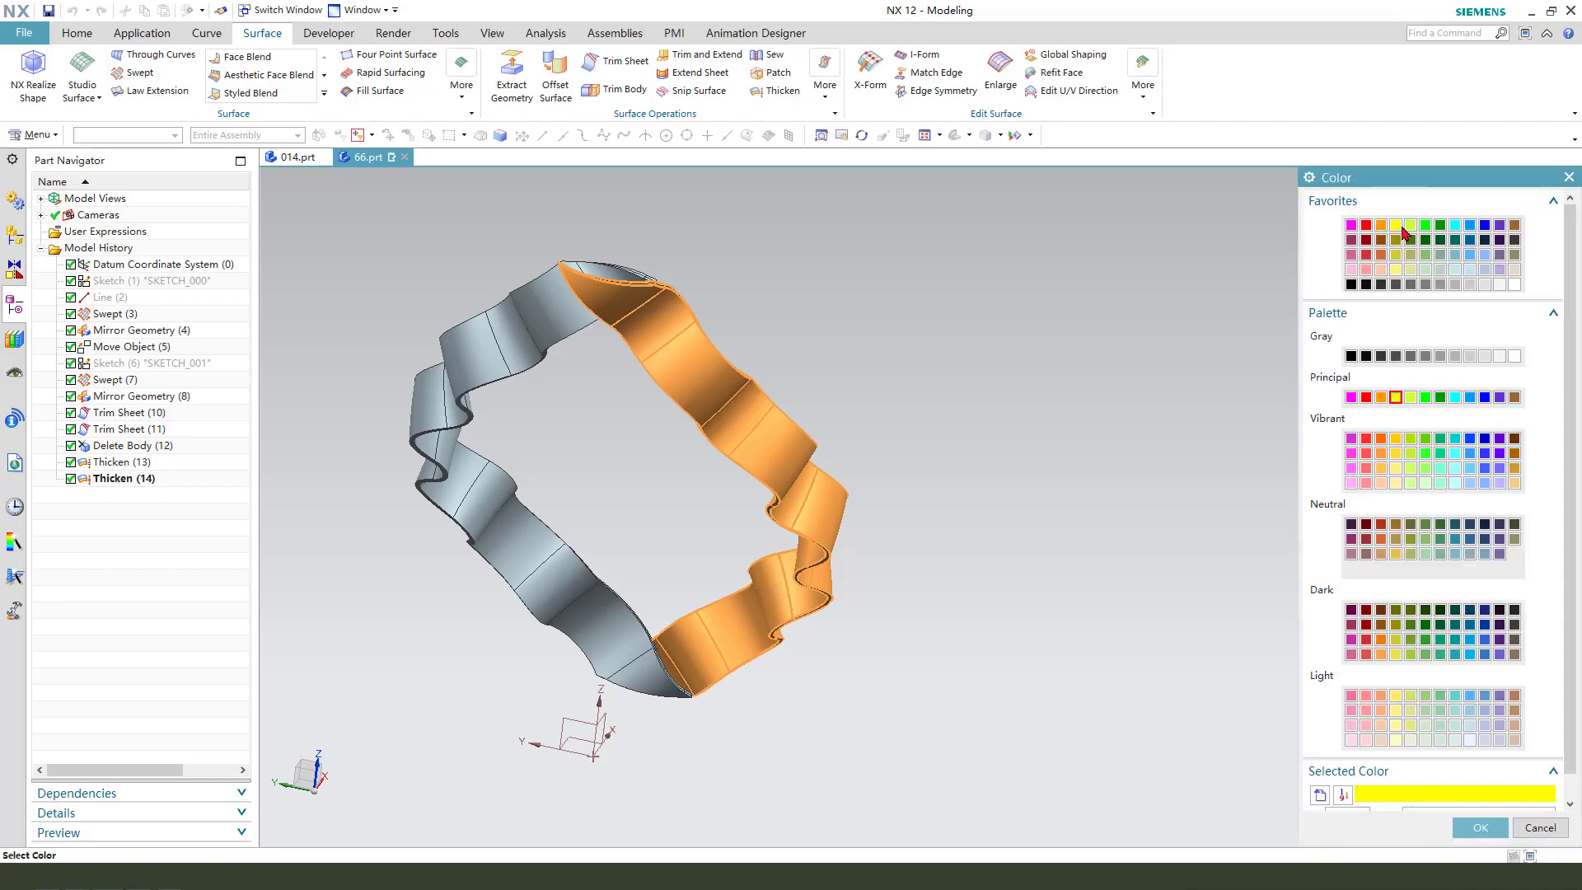
pyautogui.middleClick(1123, 338)
# Colour the left-hand strip body red.
pyautogui.hotkey('ctrl', 'j')
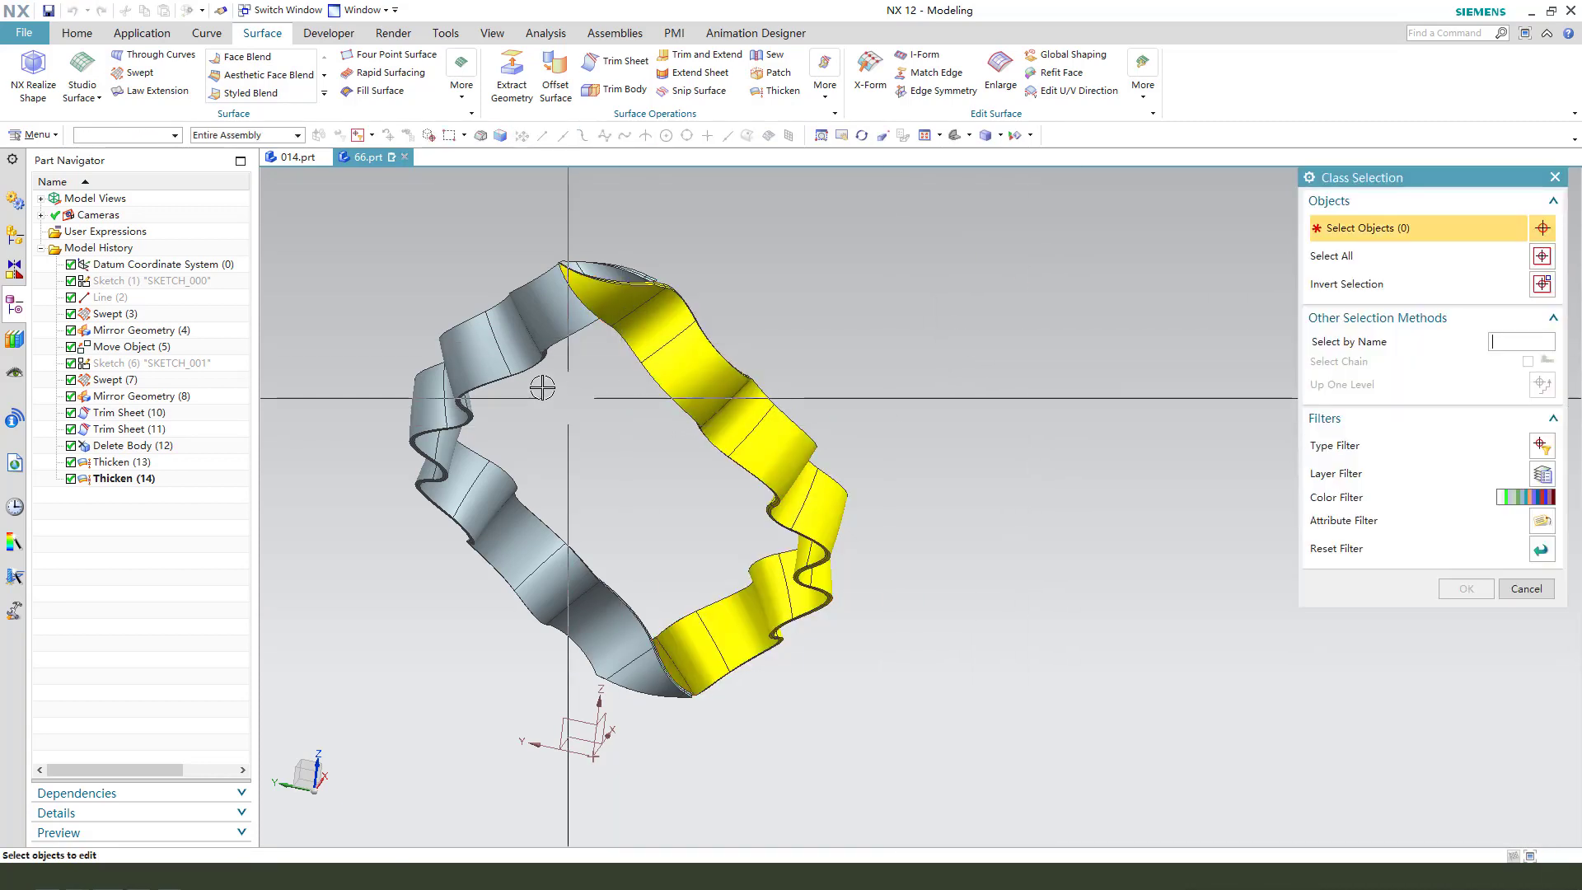
pyautogui.middleClick(789, 377)
pyautogui.click(1520, 281)
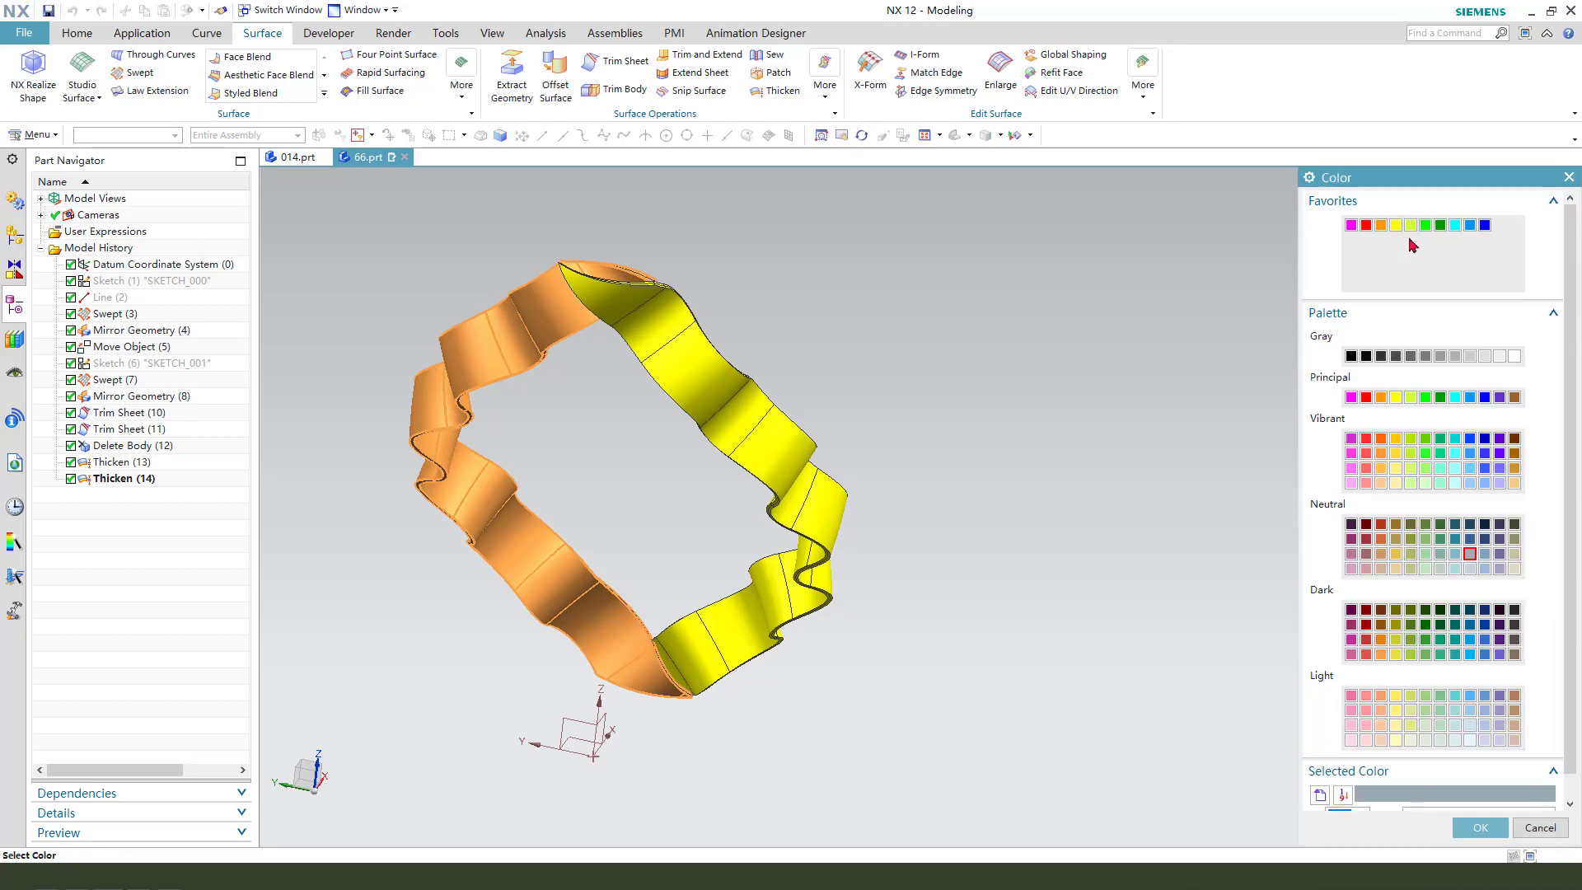
pyautogui.doubleClick(1368, 229)
pyautogui.middleClick(741, 329)
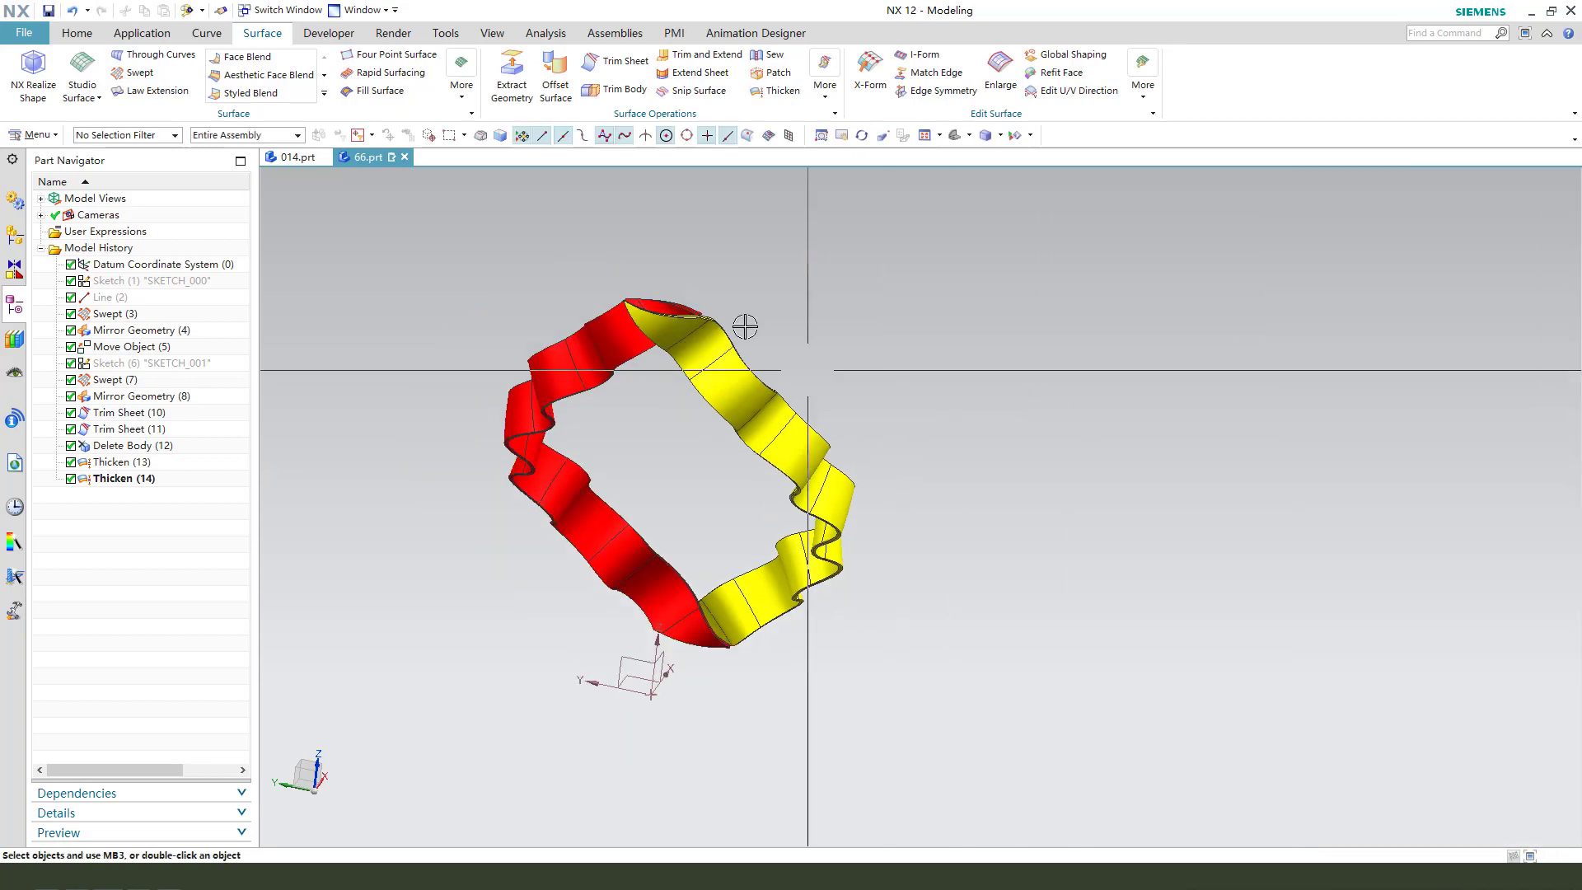
pyautogui.click(78, 35)
pyautogui.click(485, 87)
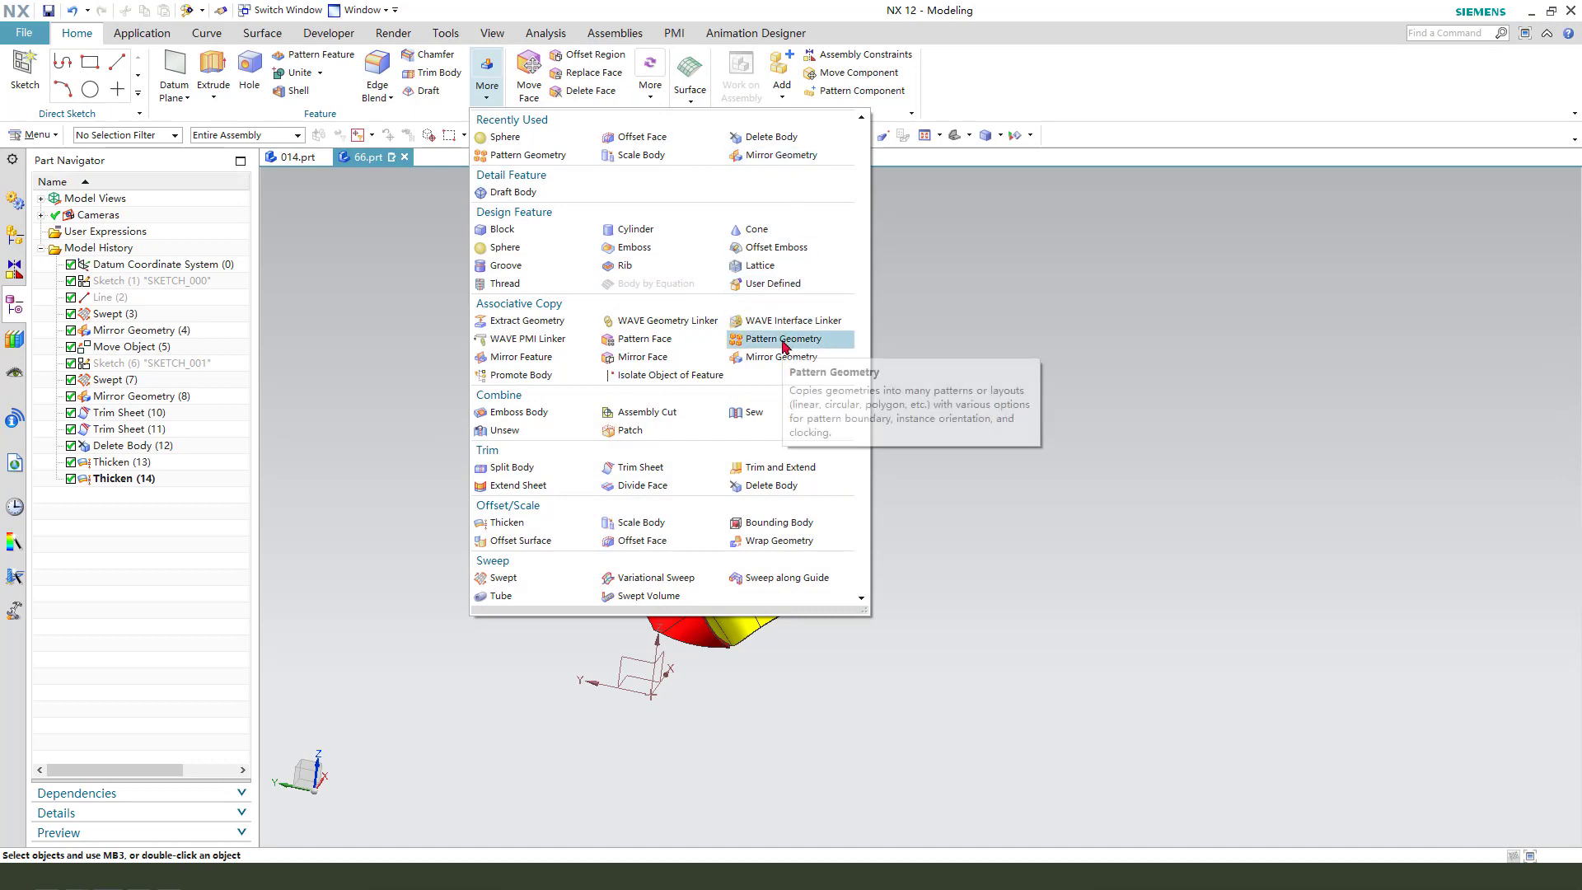
# Start Pattern Geometry on both strips with a circular axis along ZC through the origin.
pyautogui.click(797, 350)
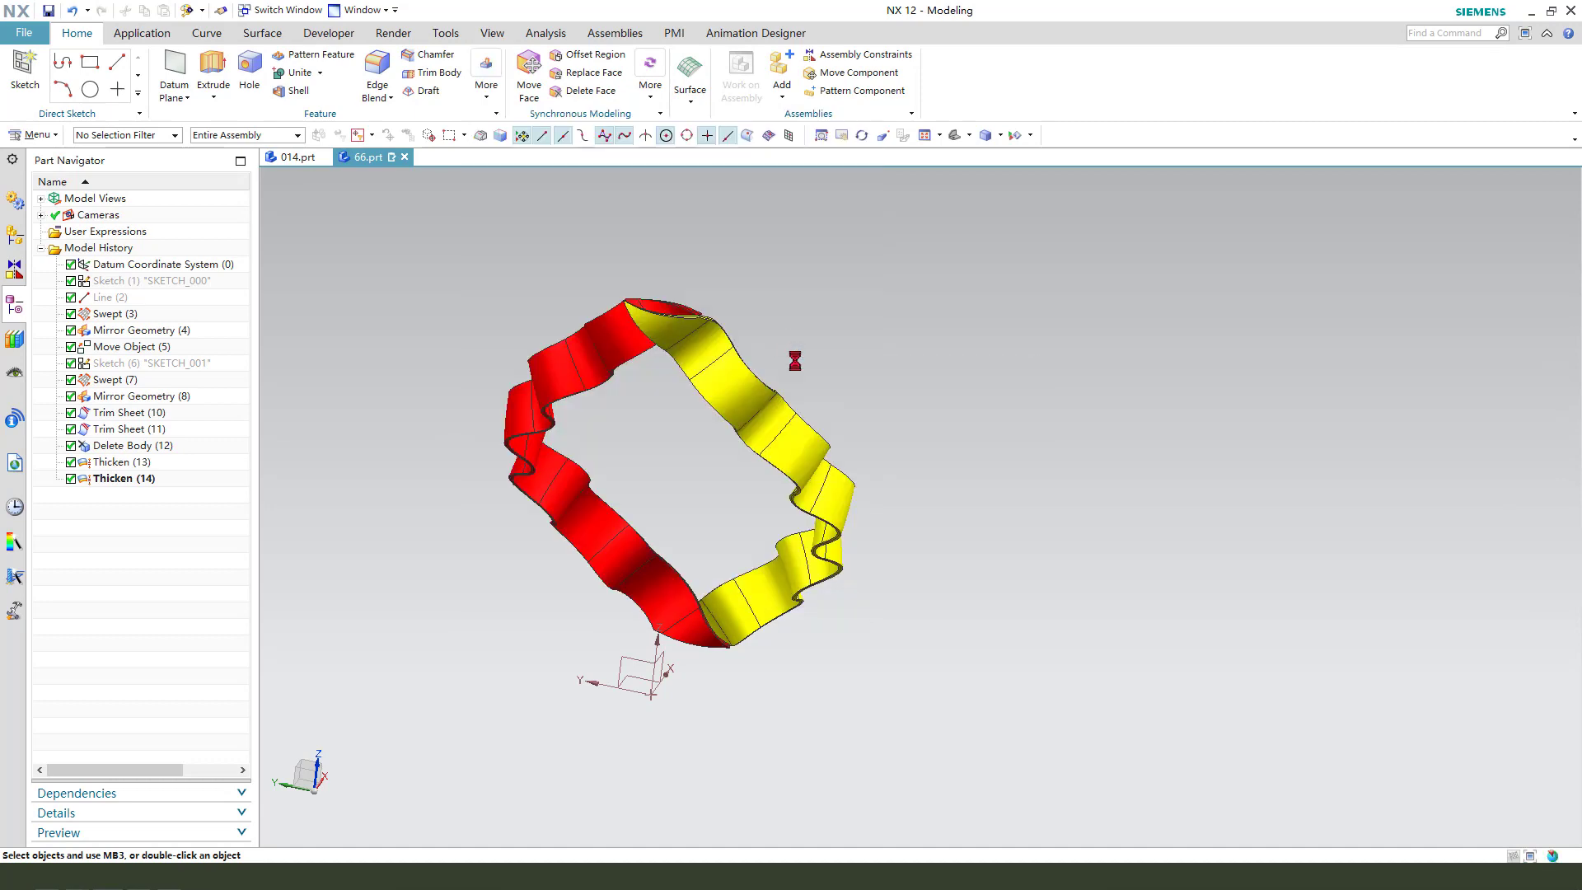
pyautogui.click(717, 356)
pyautogui.click(619, 354)
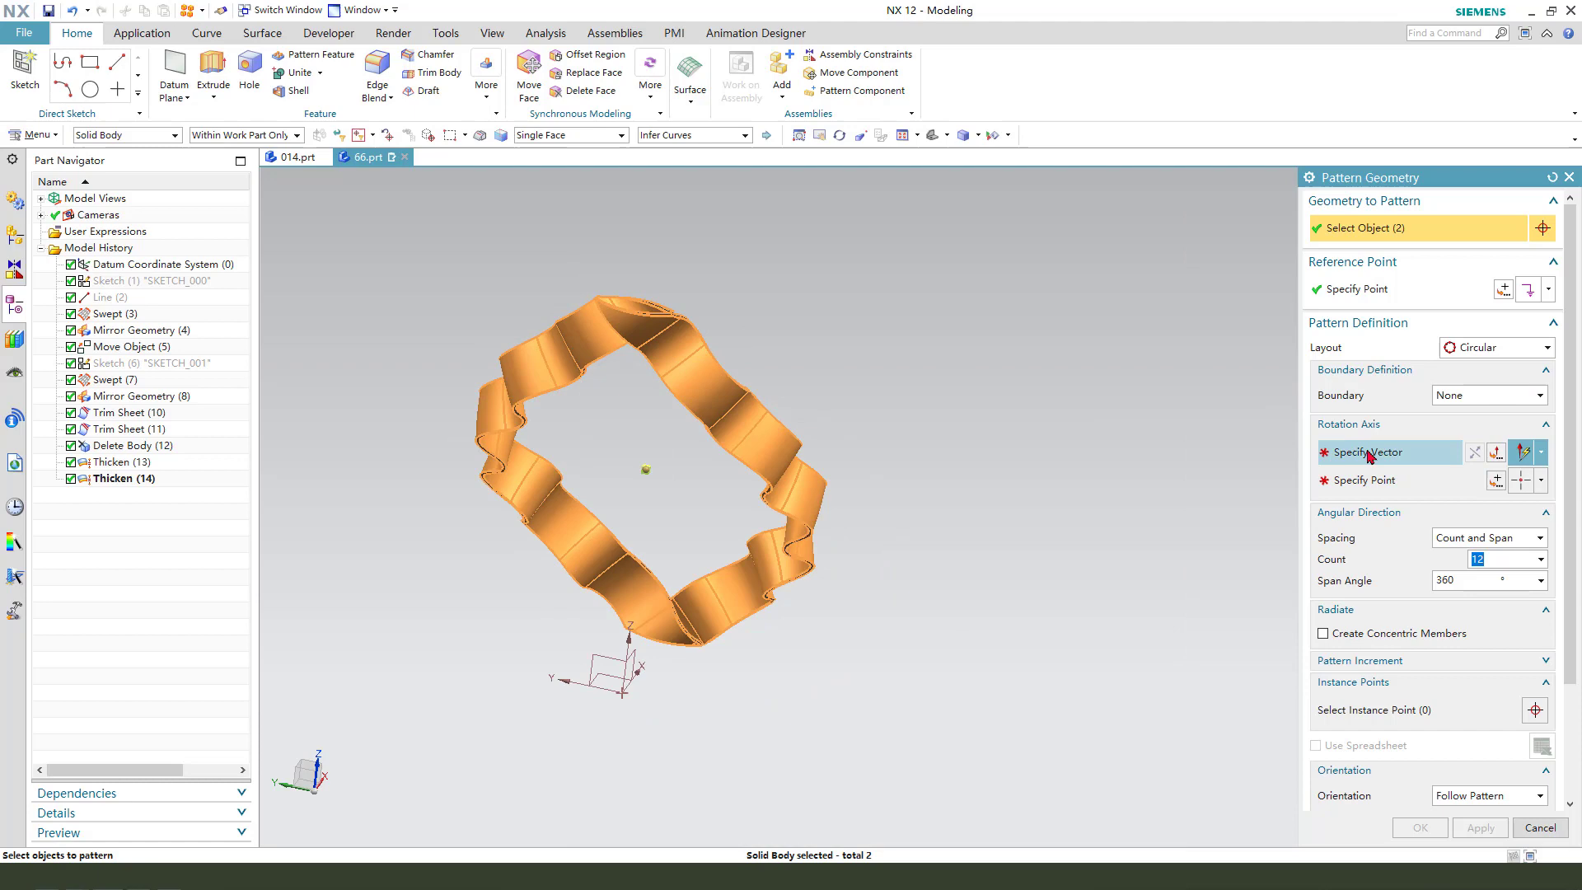
pyautogui.click(1369, 454)
pyautogui.moveTo(1024, 467)
pyautogui.mouseDown(button='middle')
pyautogui.moveTo(972, 498)
pyautogui.moveTo(1001, 482)
pyautogui.mouseUp(button='middle')
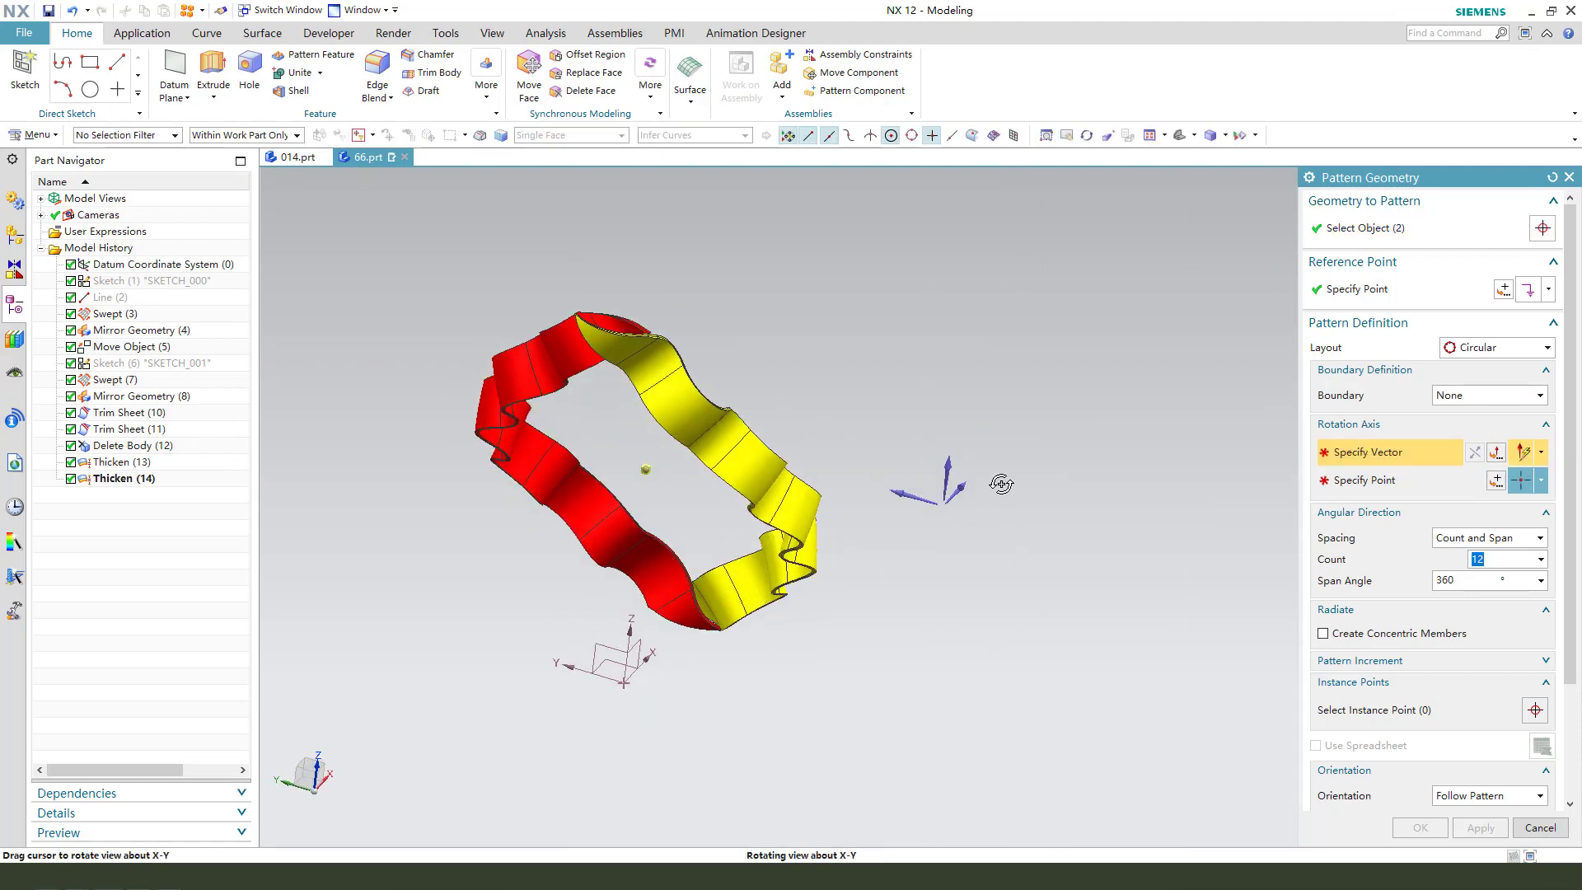
pyautogui.click(955, 458)
pyautogui.click(1496, 486)
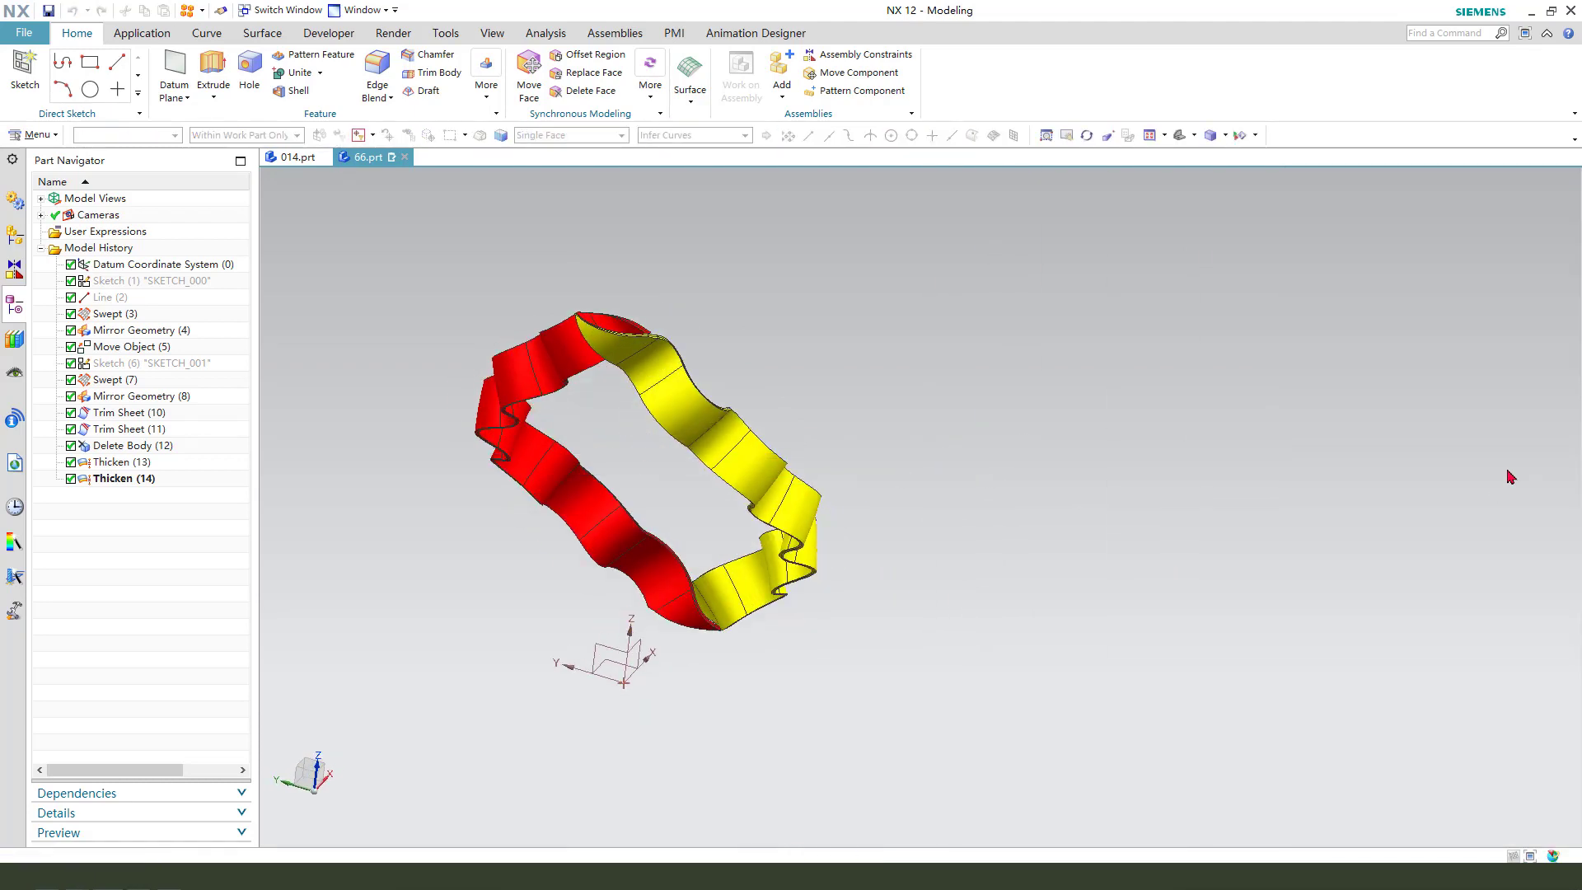
pyautogui.click(1466, 498)
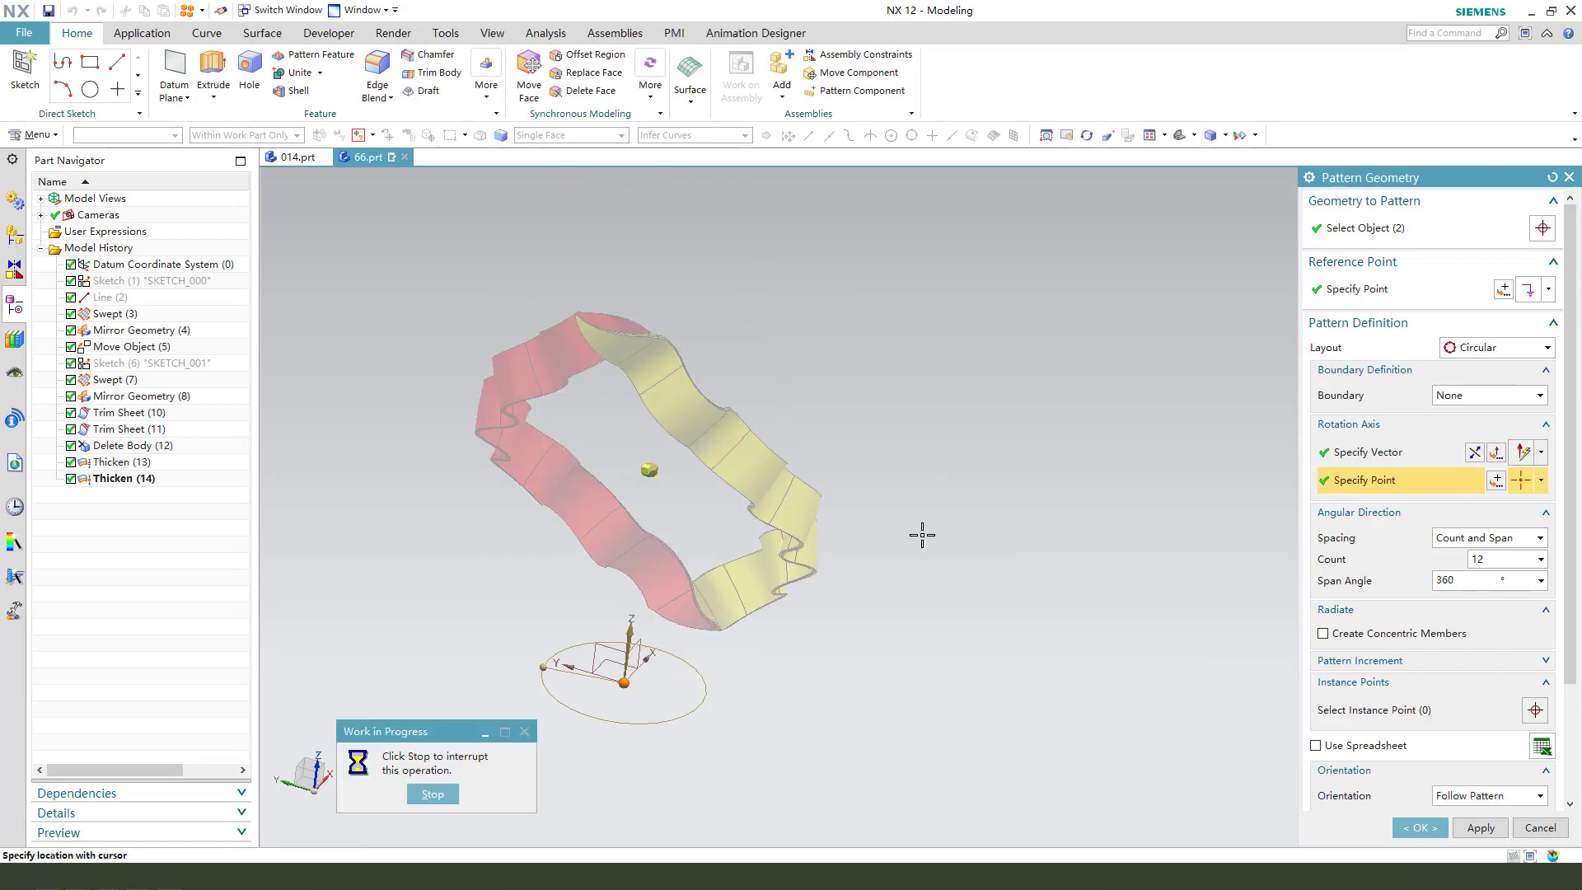
# Confirm the circular pattern of 12 copies over 360° forming the woven cylinder.
pyautogui.moveTo(947, 537)
pyautogui.mouseDown(button='middle')
pyautogui.moveTo(934, 519)
pyautogui.moveTo(950, 524)
pyautogui.mouseUp(button='middle')
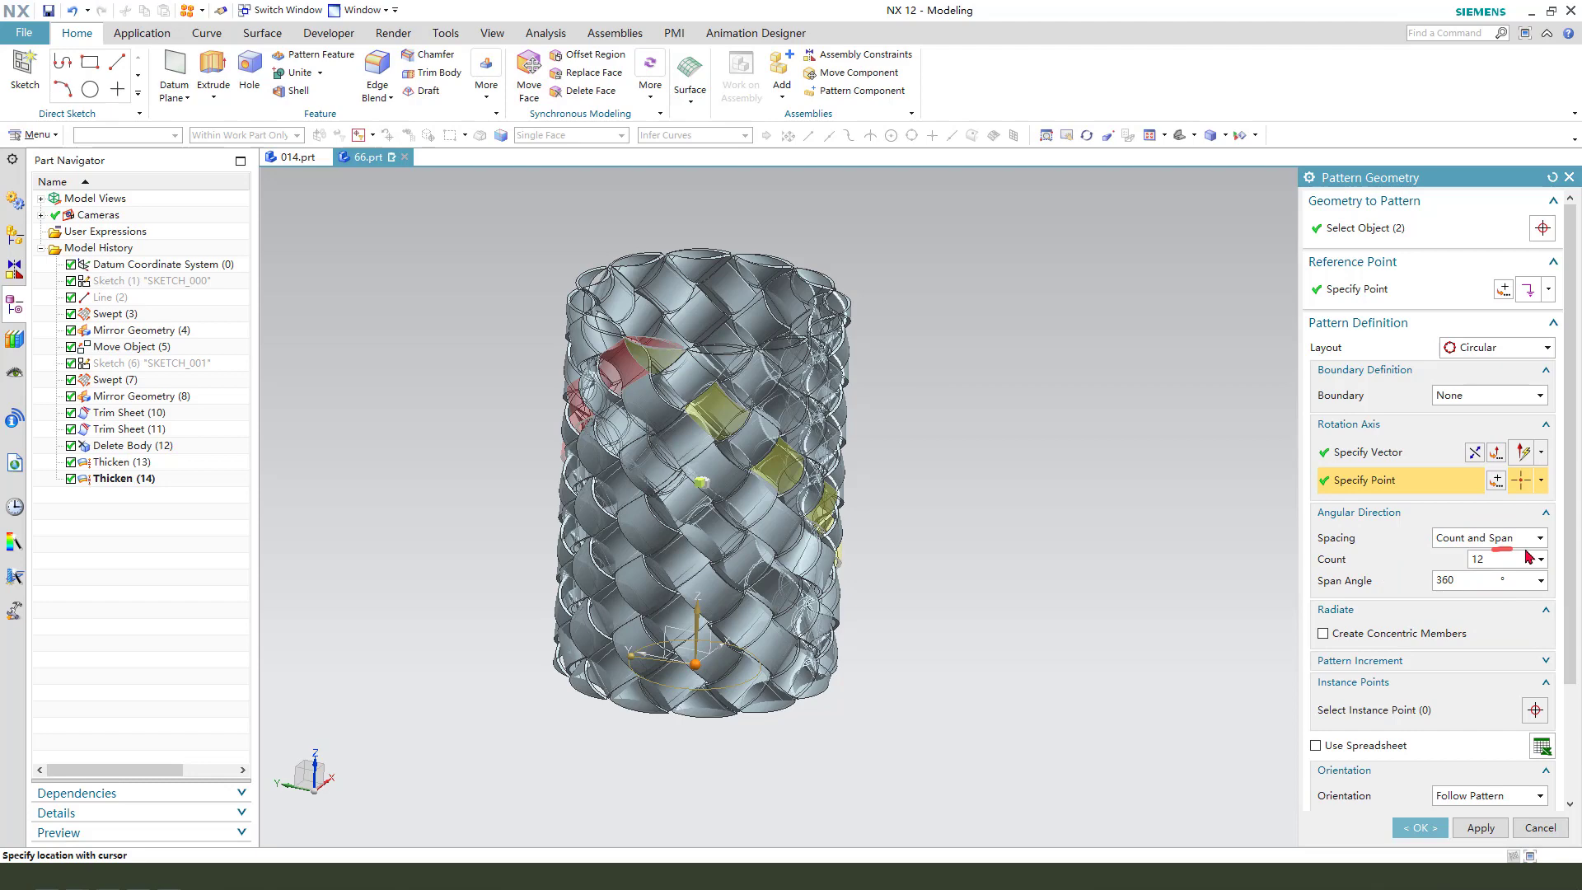
pyautogui.click(1421, 828)
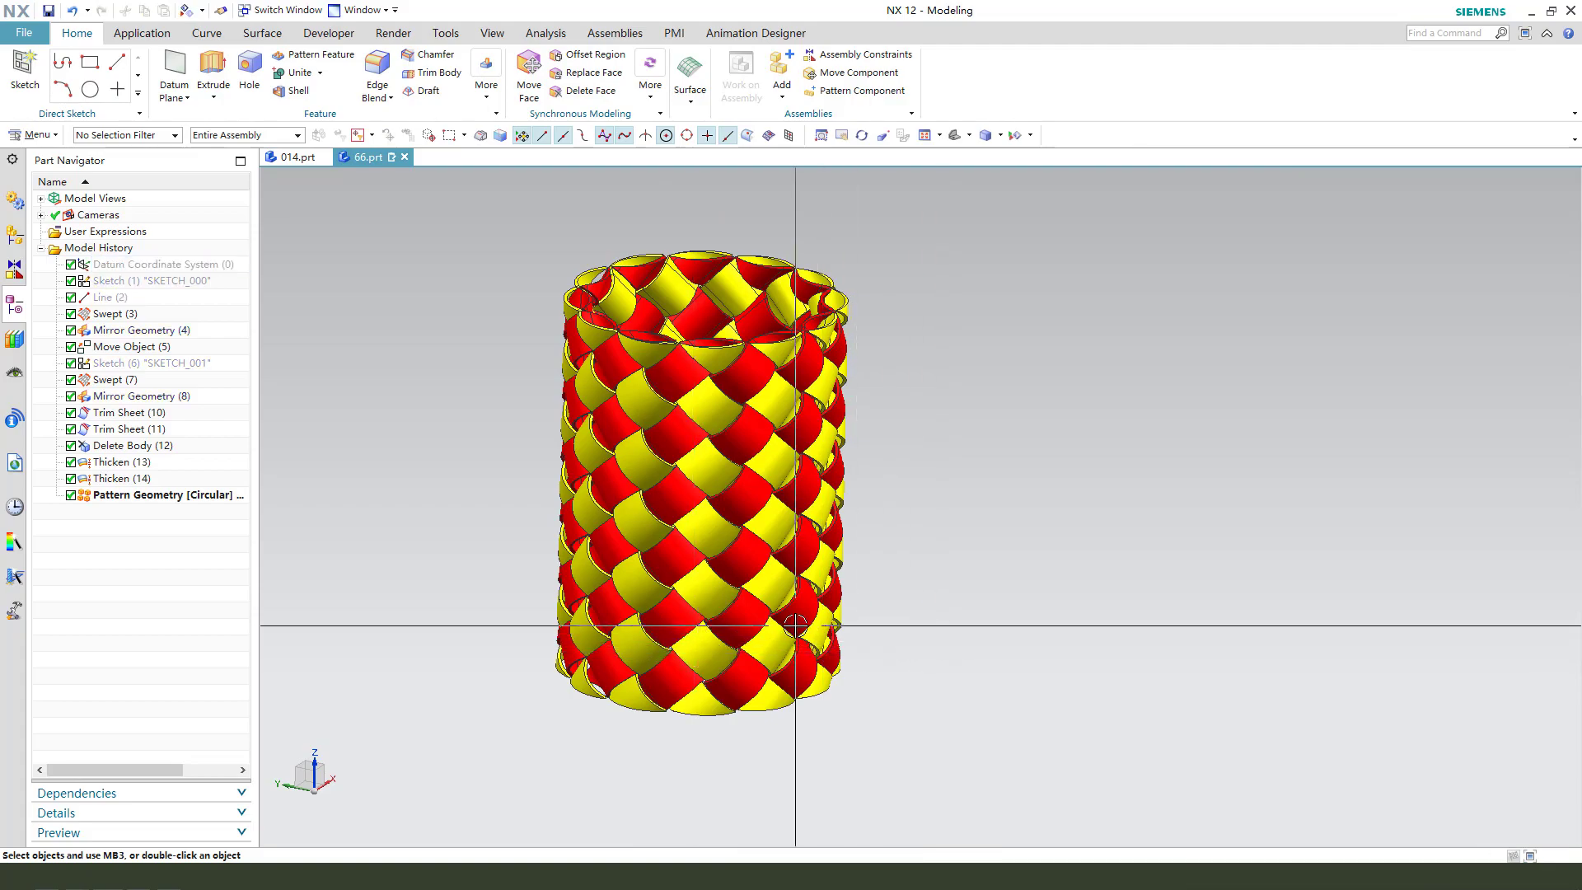
pyautogui.moveTo(946, 637)
pyautogui.mouseDown(button='middle')
pyautogui.moveTo(1001, 458)
pyautogui.moveTo(984, 599)
pyautogui.mouseUp(button='middle')
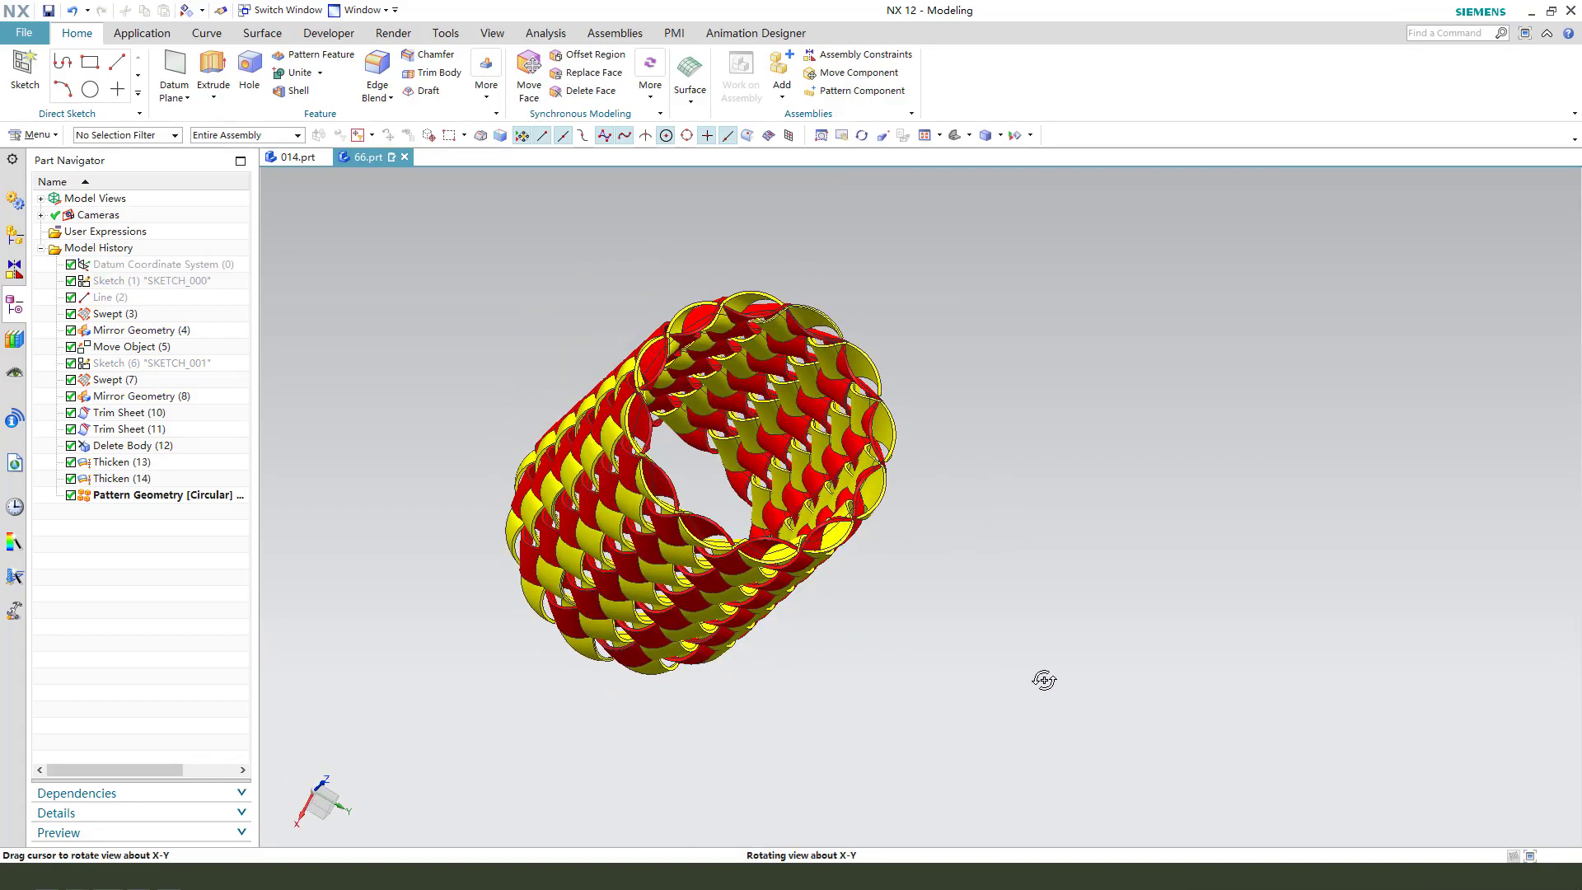
pyautogui.scroll(3, 1044, 679)
pyautogui.moveTo(1044, 680)
pyautogui.mouseDown(button='middle')
pyautogui.moveTo(859, 442)
pyautogui.moveTo(798, 482)
pyautogui.moveTo(799, 560)
pyautogui.moveTo(947, 519)
pyautogui.moveTo(788, 417)
pyautogui.moveTo(793, 290)
pyautogui.moveTo(926, 459)
pyautogui.moveTo(996, 428)
pyautogui.moveTo(873, 435)
pyautogui.moveTo(753, 477)
pyautogui.moveTo(764, 483)
pyautogui.mouseUp(button='middle')
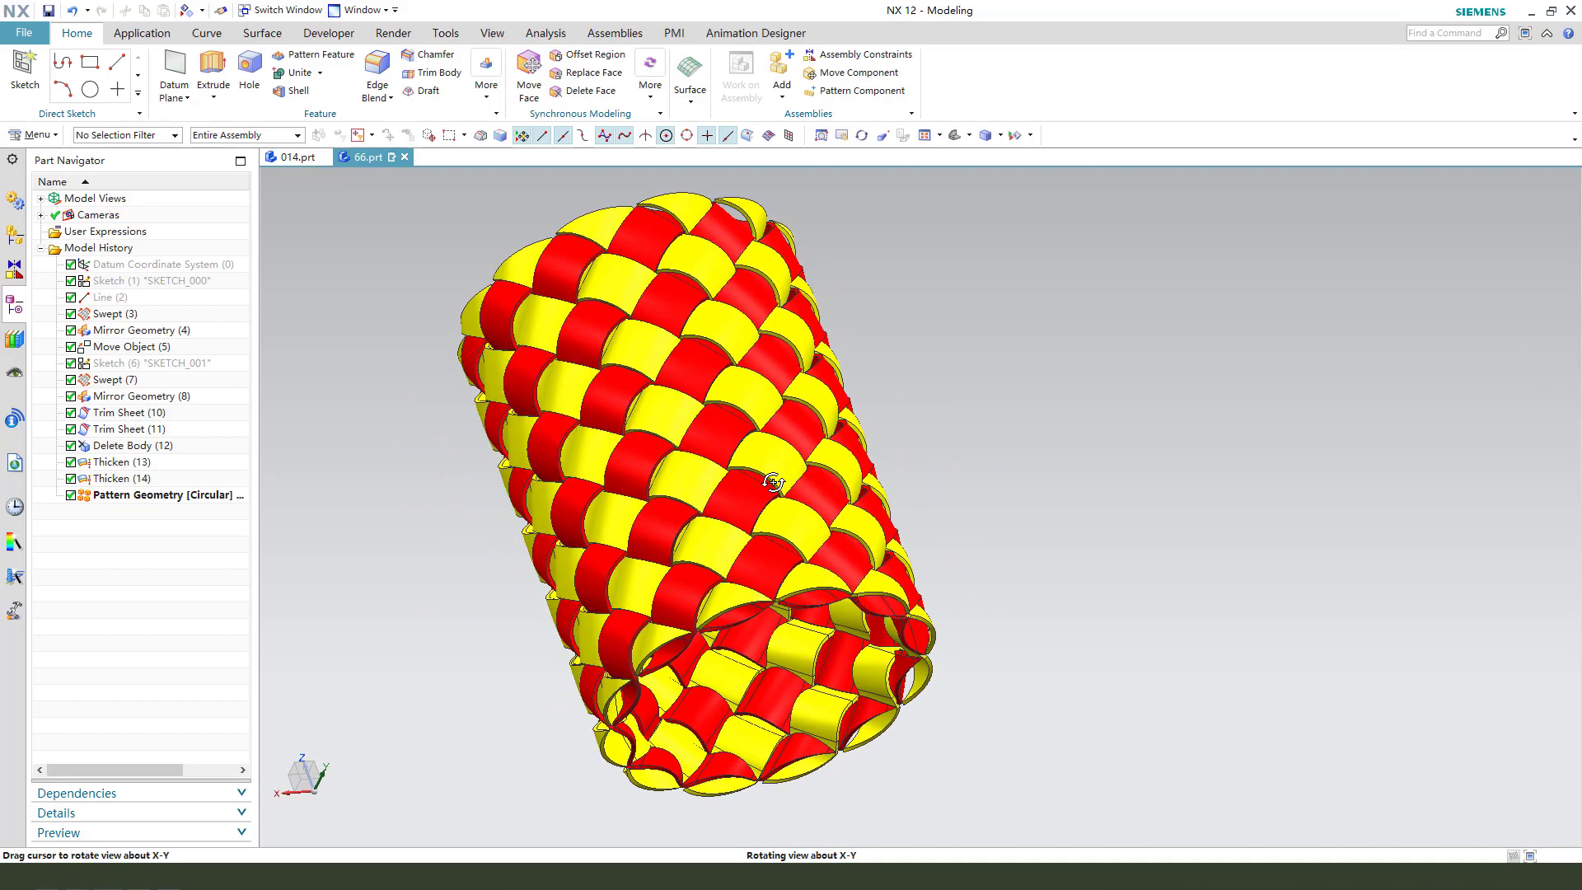
pyautogui.moveTo(773, 482); pyautogui.dragTo(908, 385, button='middle')
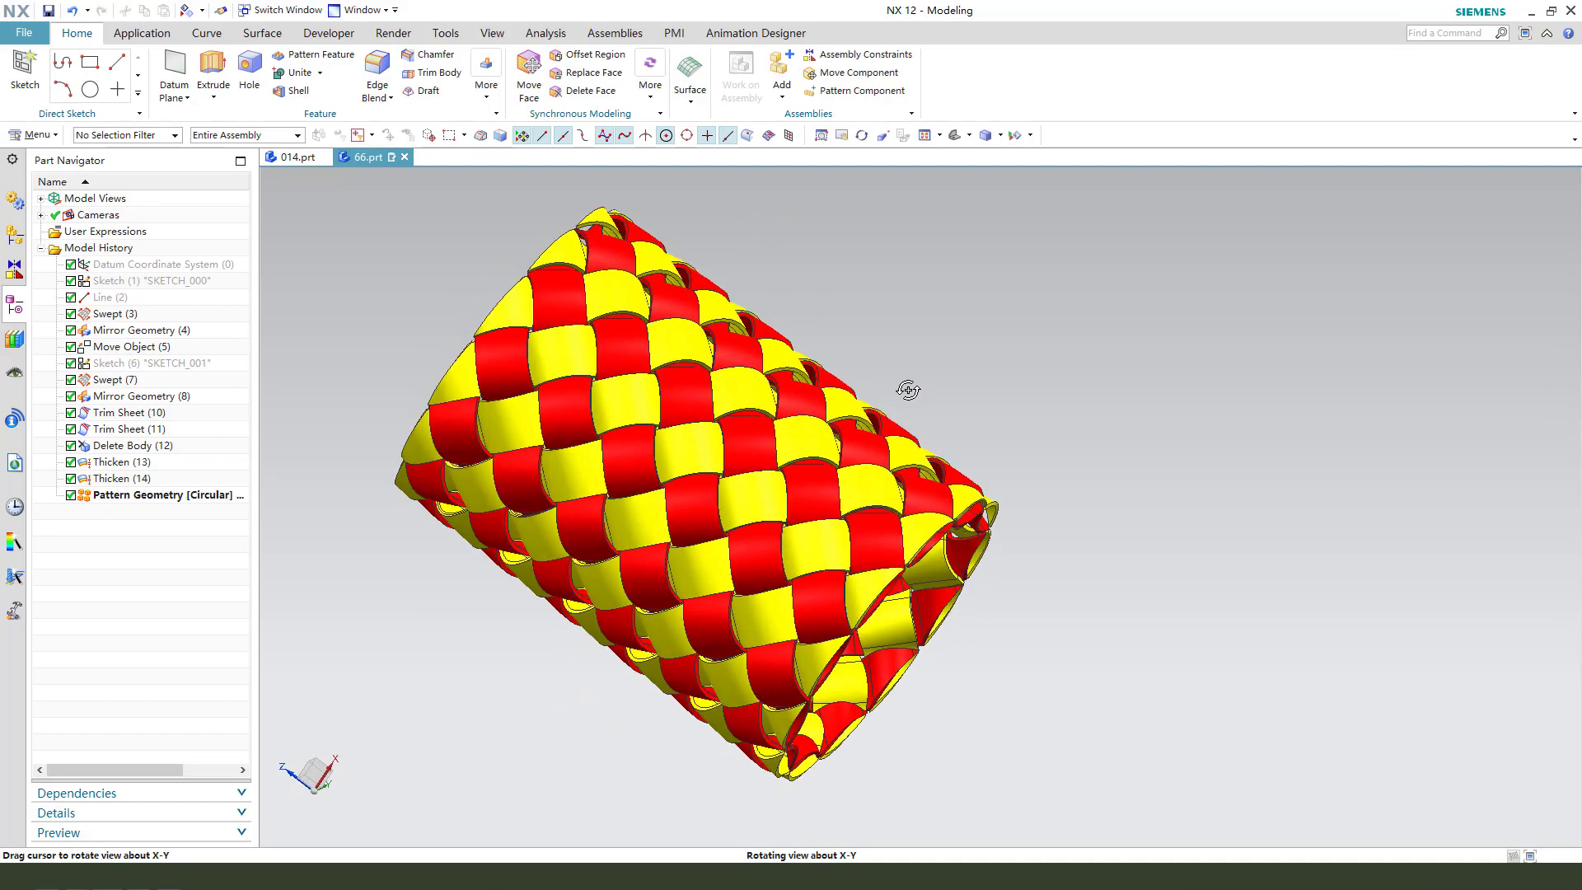